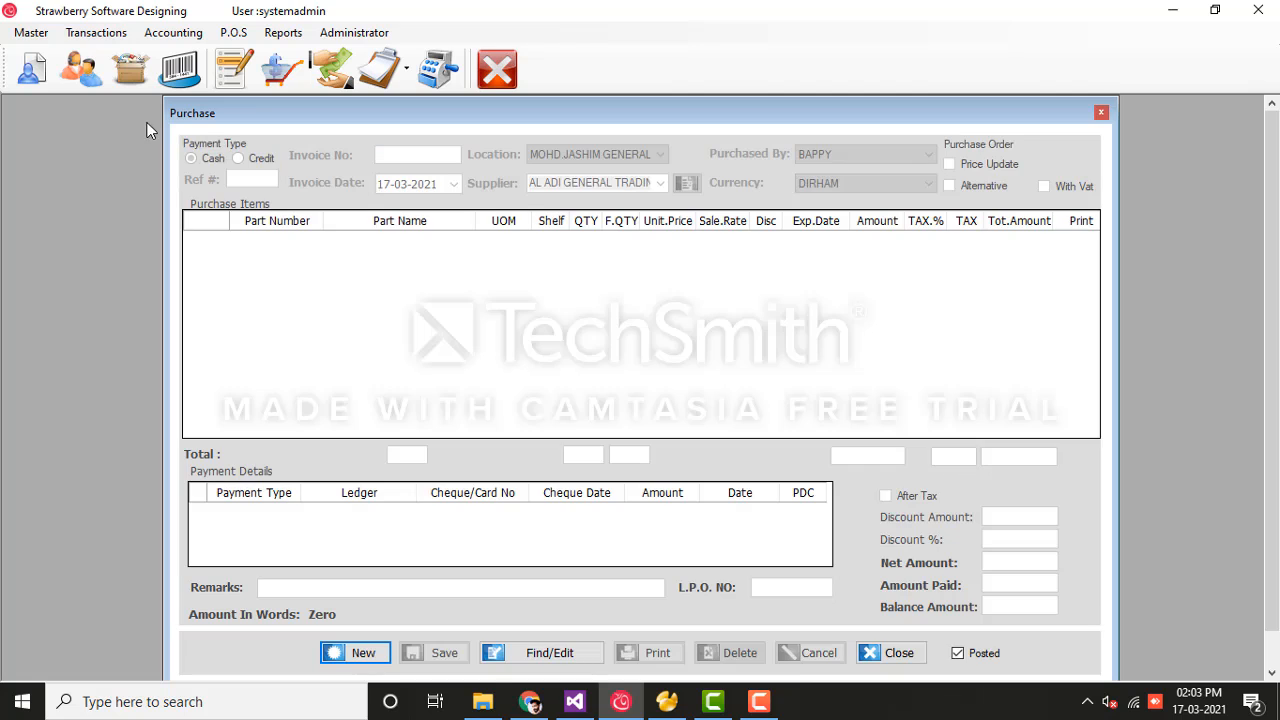
# Step: Reopen the Purchase form and start new cash purchase invoice 161
pyautogui.click(898, 655)
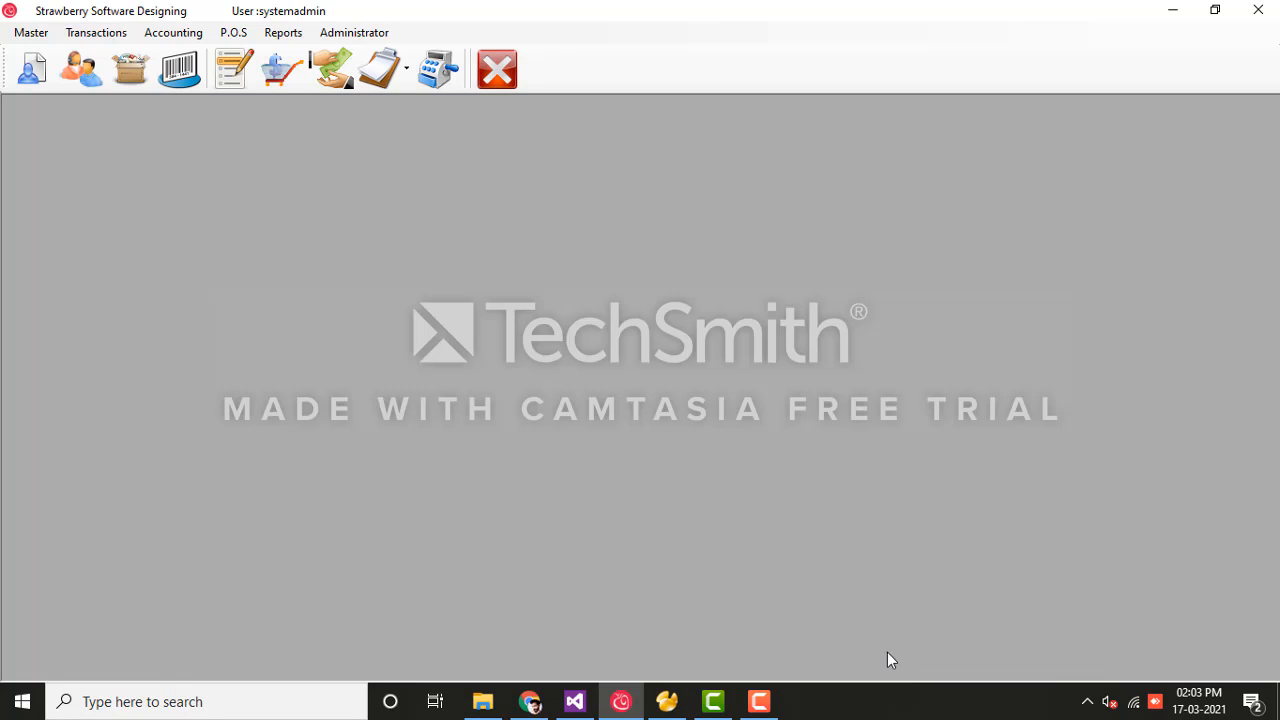
pyautogui.click(238, 86)
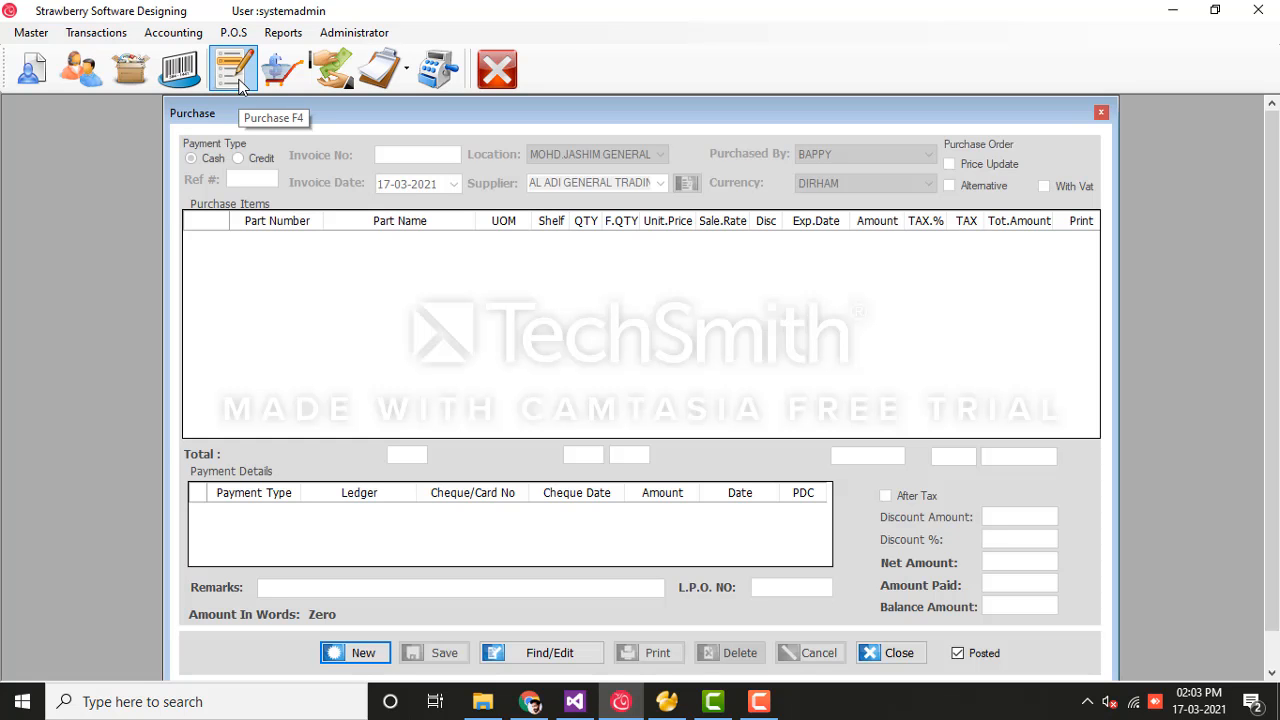
pyautogui.click(345, 655)
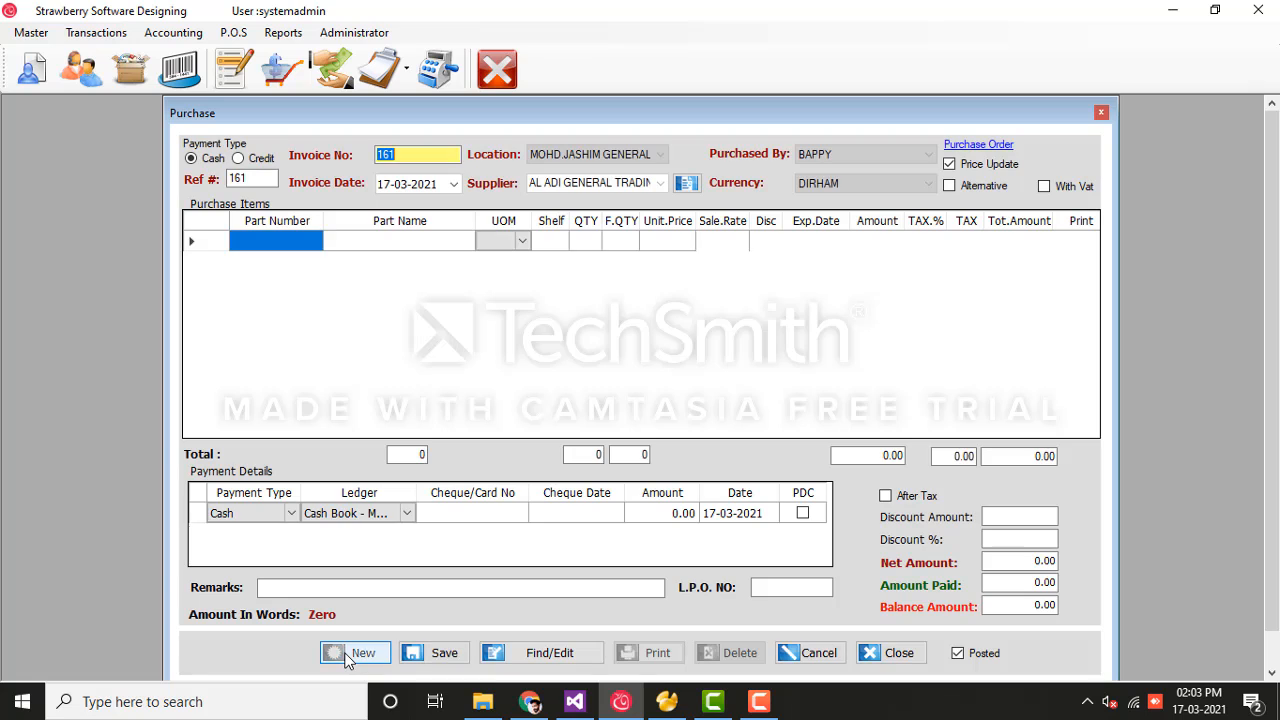
pyautogui.click(407, 155)
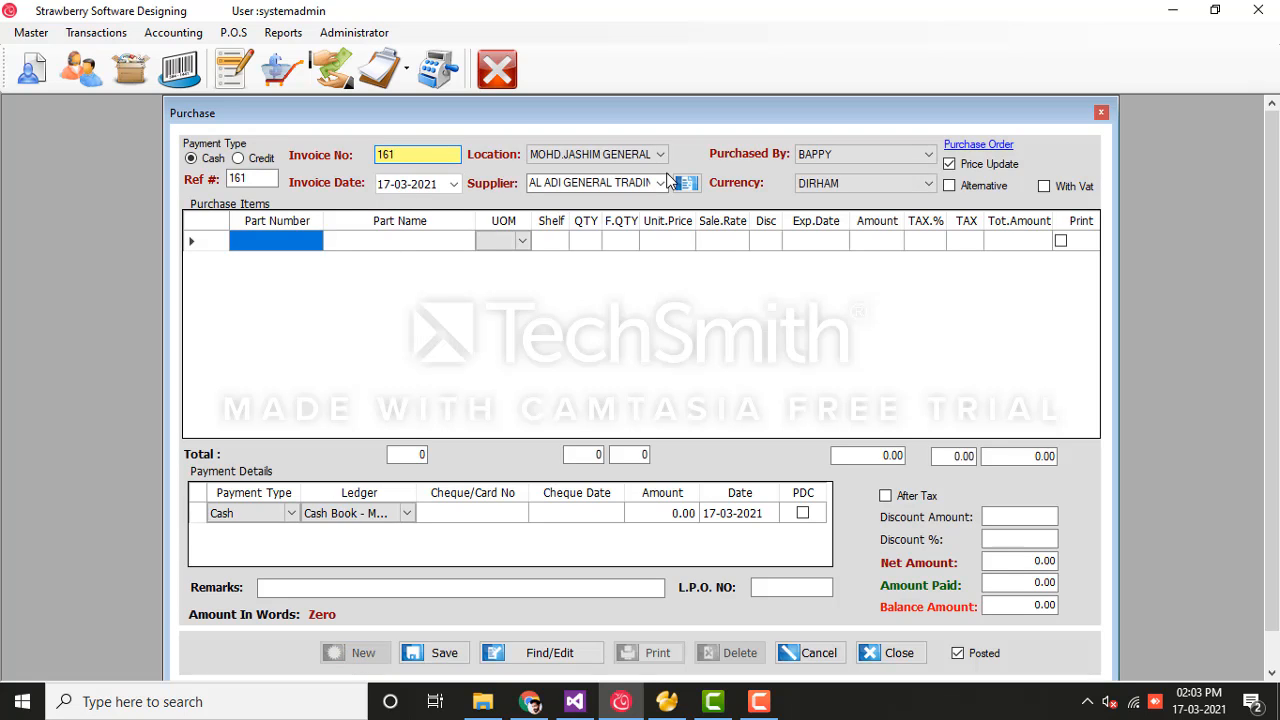
# Step: Check the purchaser, invoice date and supplier dropdowns, leaving them unchanged
pyautogui.click(892, 156)
pyautogui.click(892, 156)
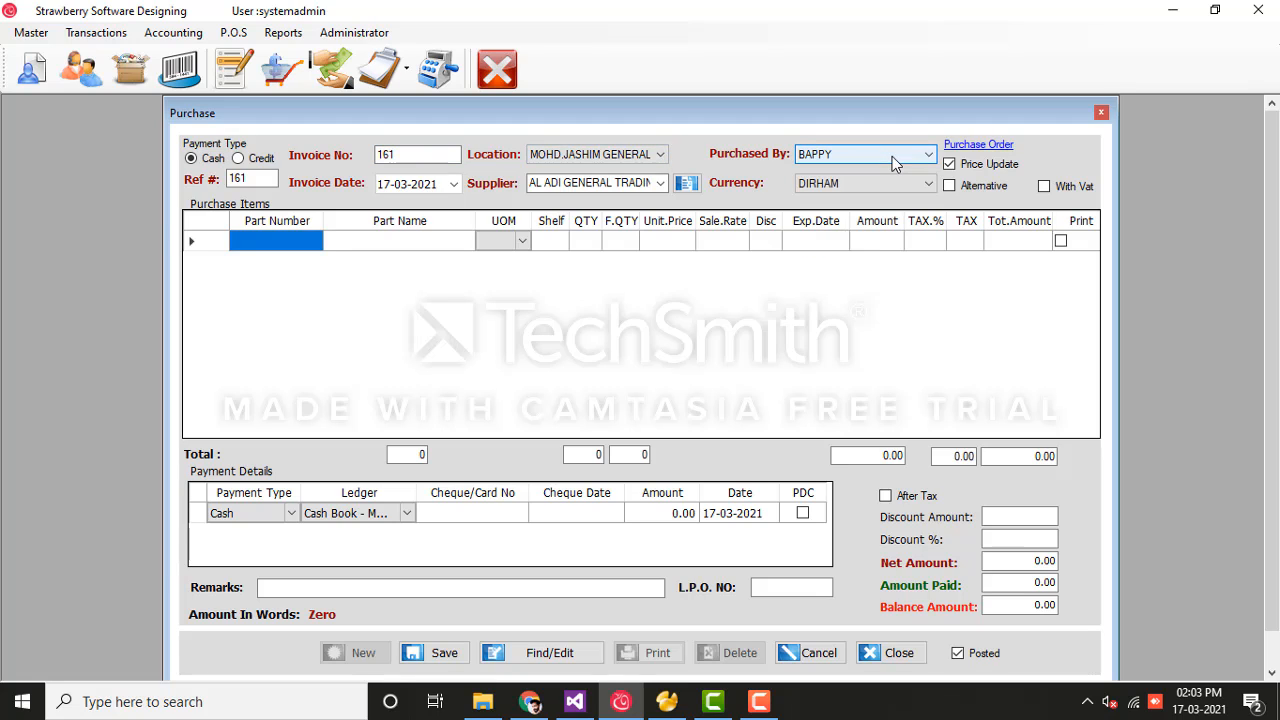
pyautogui.click(455, 184)
pyautogui.click(455, 184)
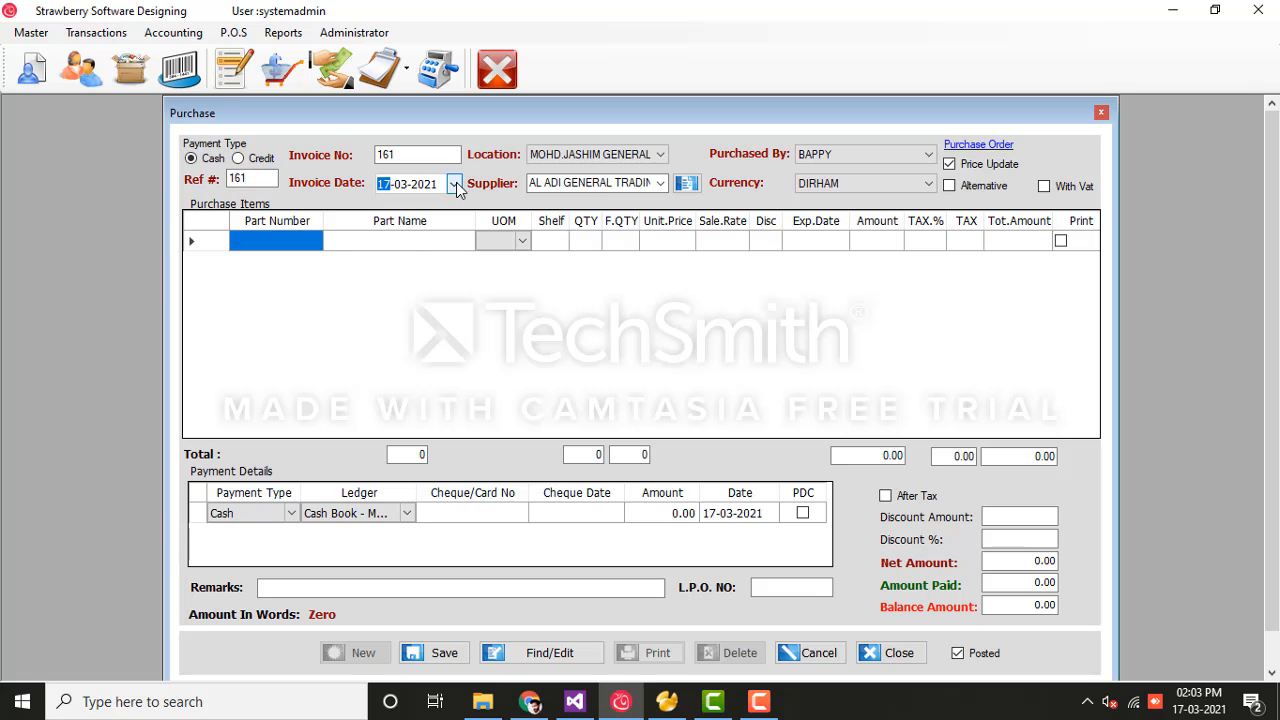
pyautogui.click(661, 184)
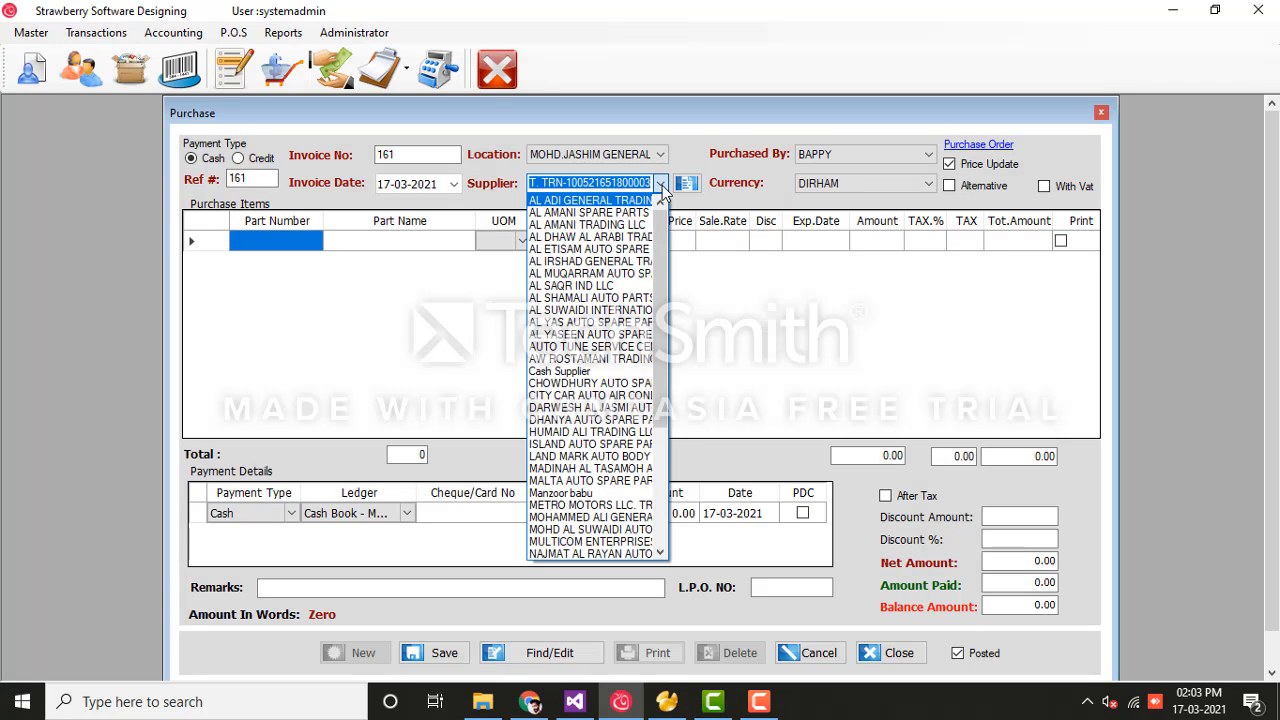
pyautogui.click(661, 185)
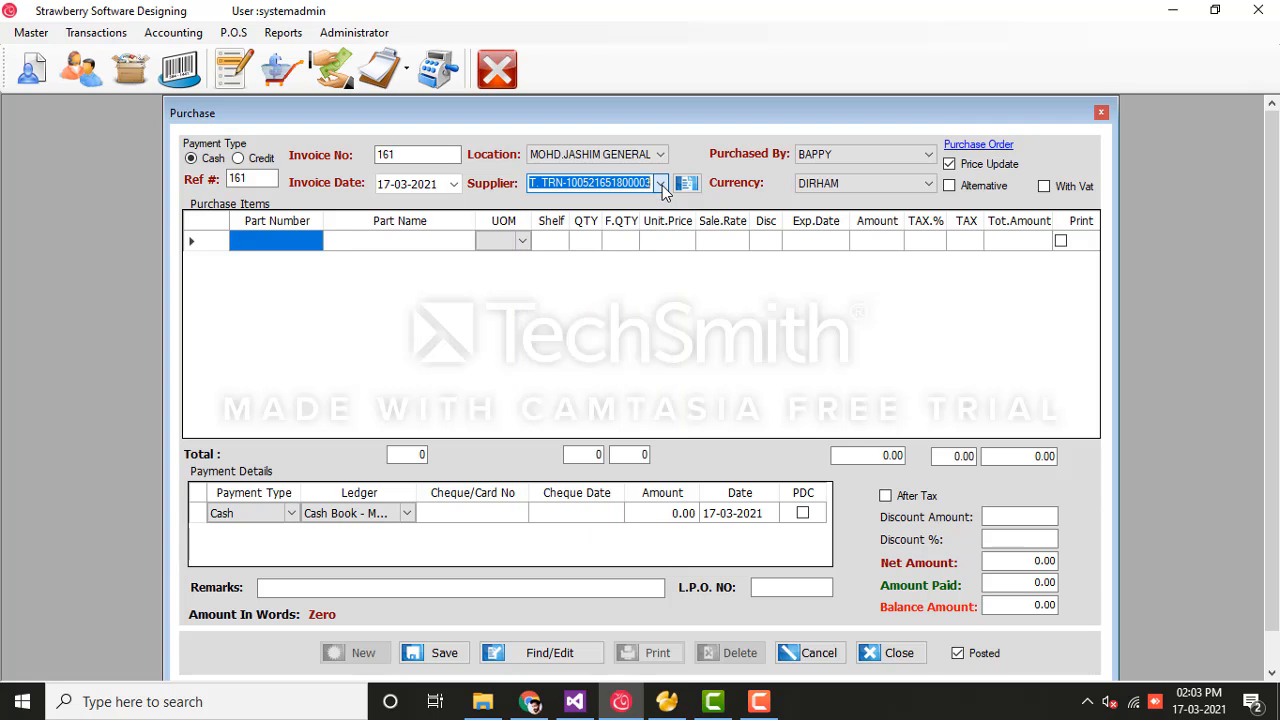
# Step: Start a new record in the Suppliers dialog, then cancel it and close unsaved
pyautogui.click(687, 186)
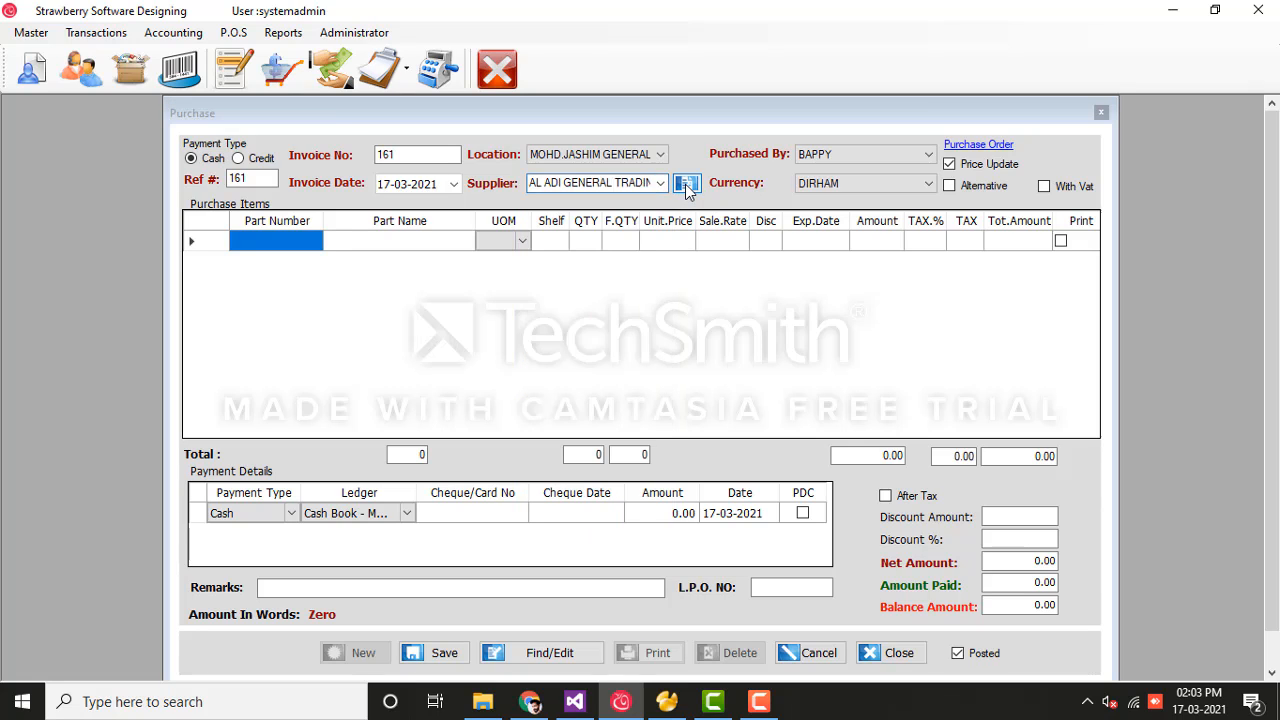
pyautogui.click(437, 536)
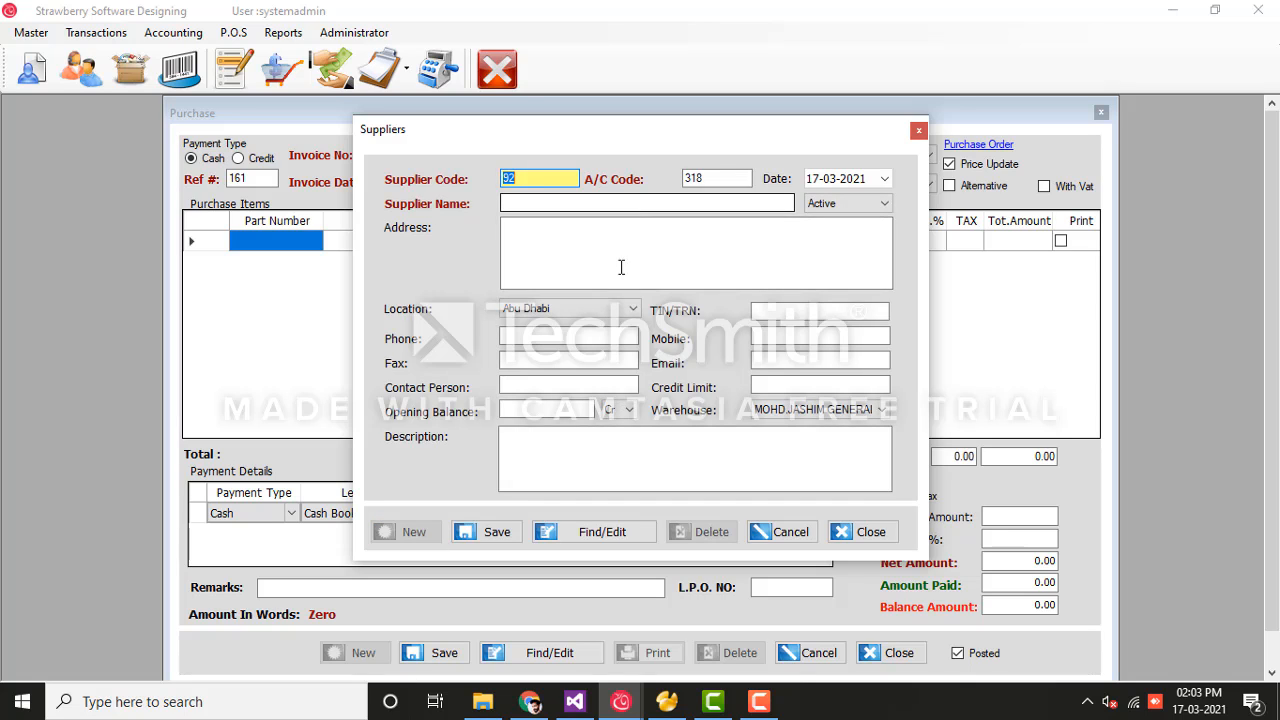
pyautogui.click(775, 531)
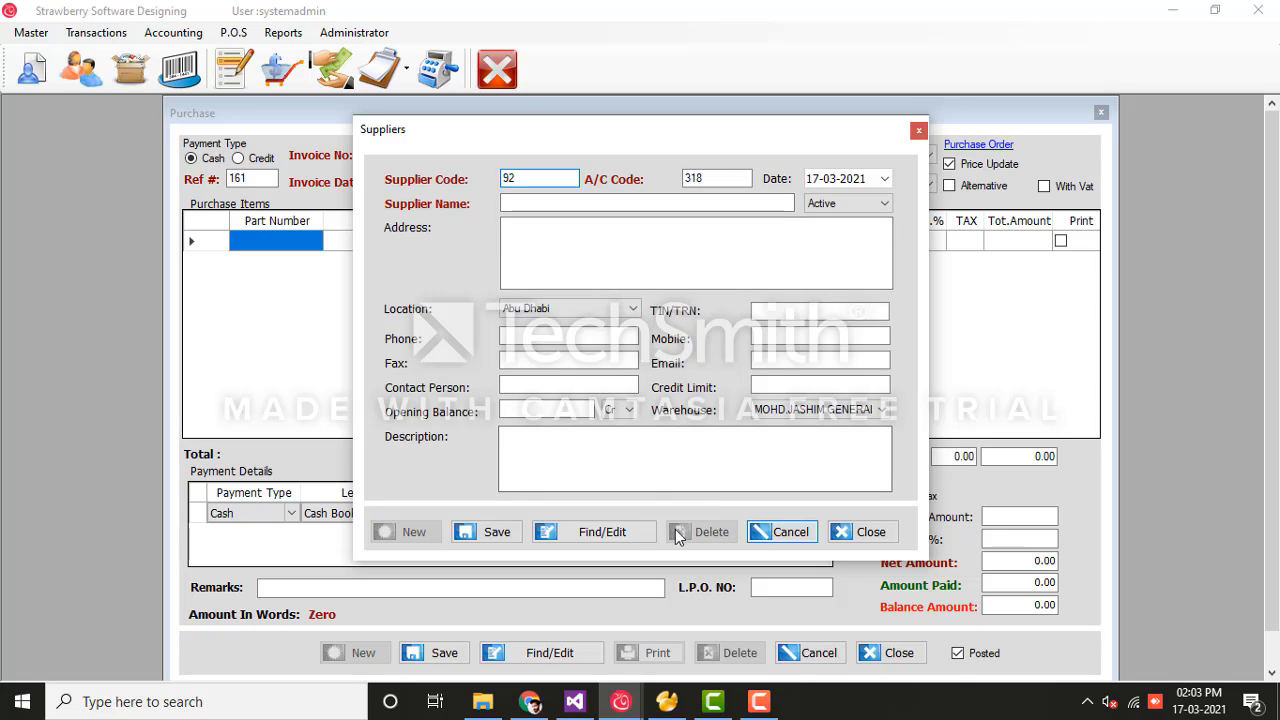
pyautogui.click(845, 533)
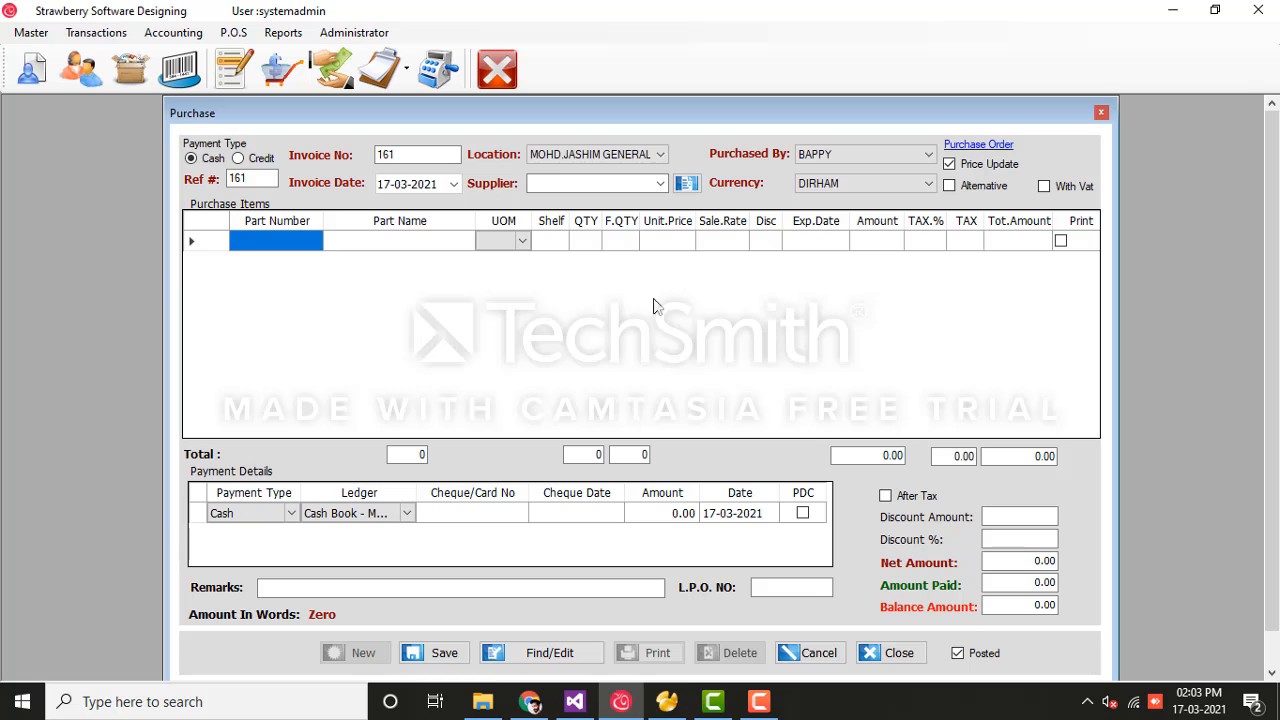
# Step: Search parts by Part Name for 'bra' and add A313K BRAKE PAD as line 1 at 19.00
pyautogui.click(413, 248)
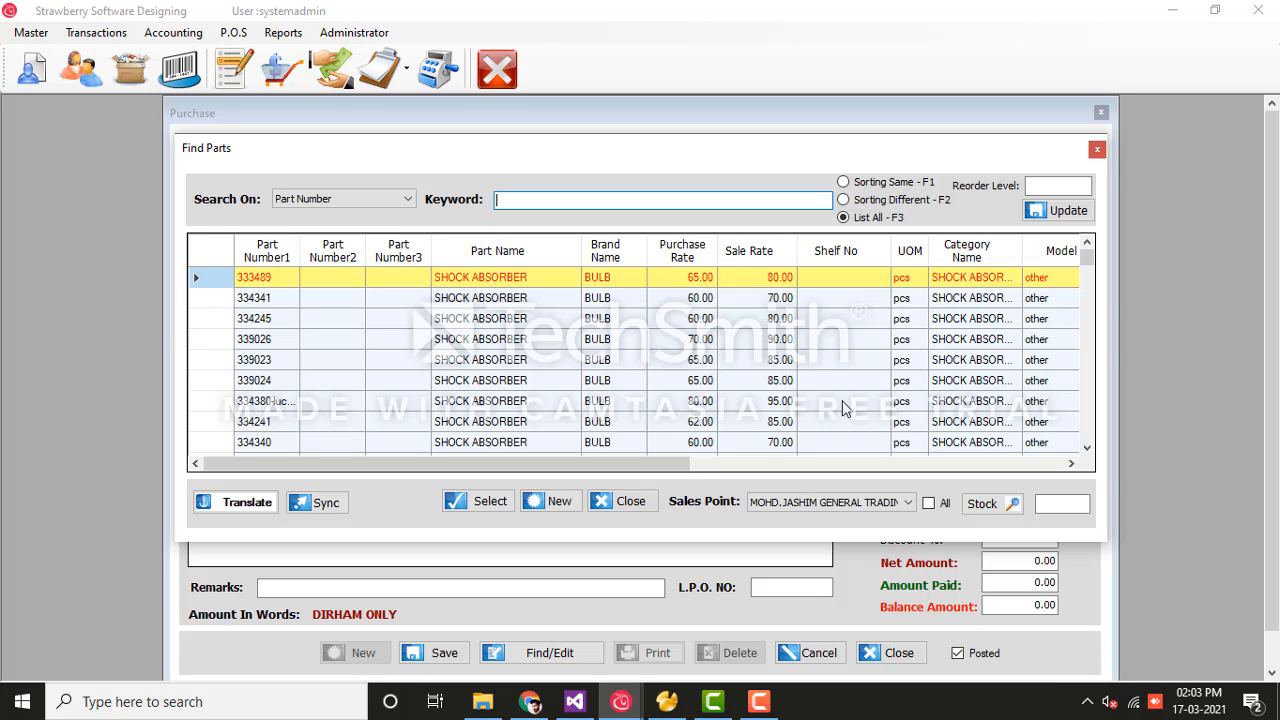
pyautogui.click(399, 199)
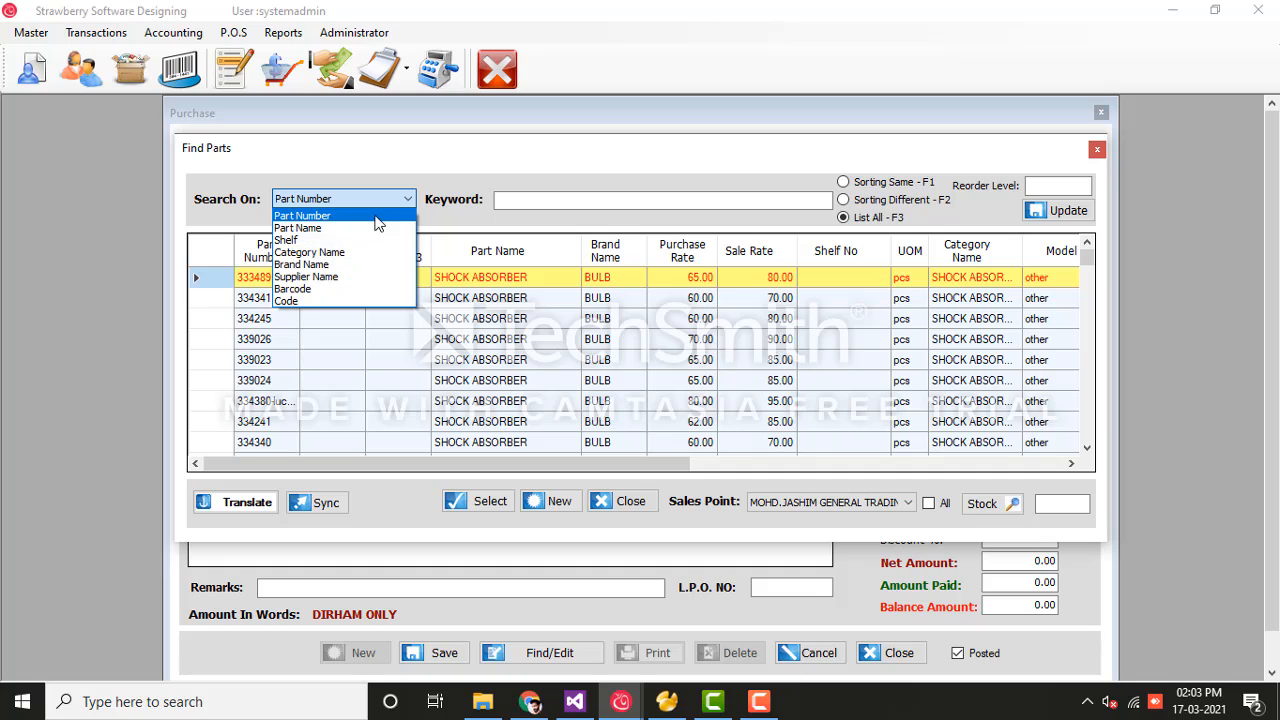
pyautogui.click(379, 228)
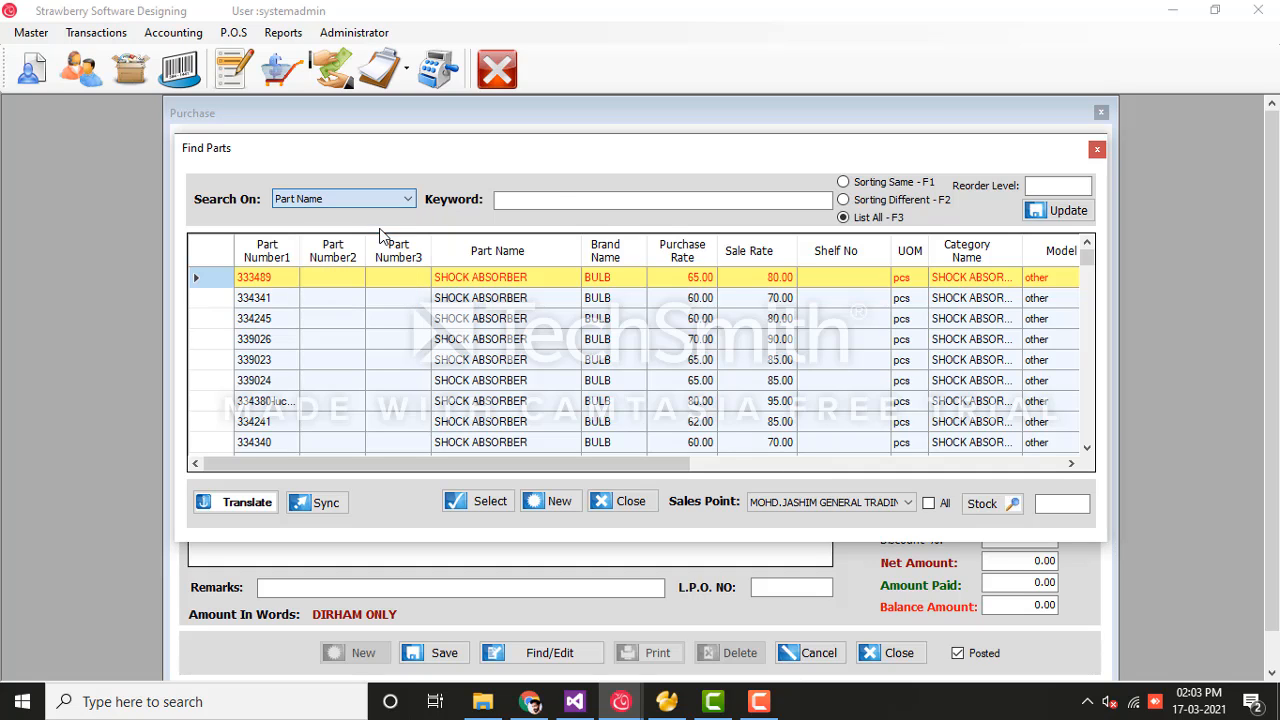
pyautogui.click(549, 203)
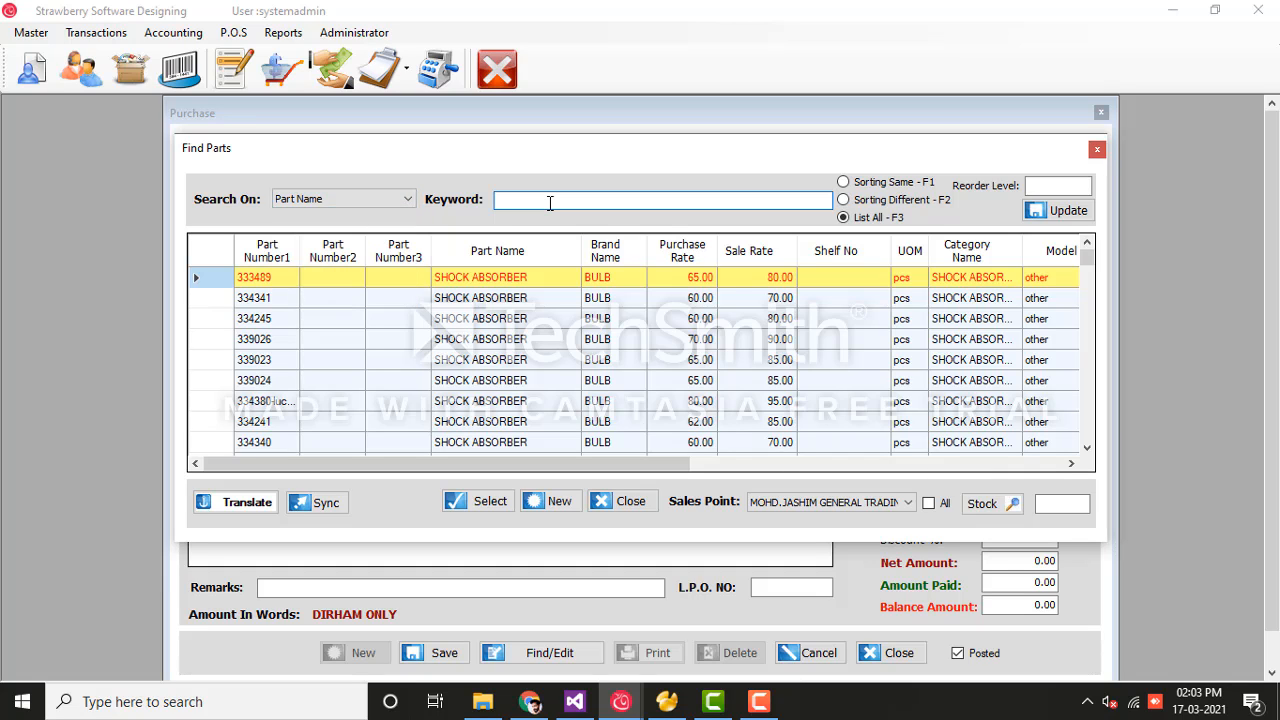
pyautogui.write('bra')
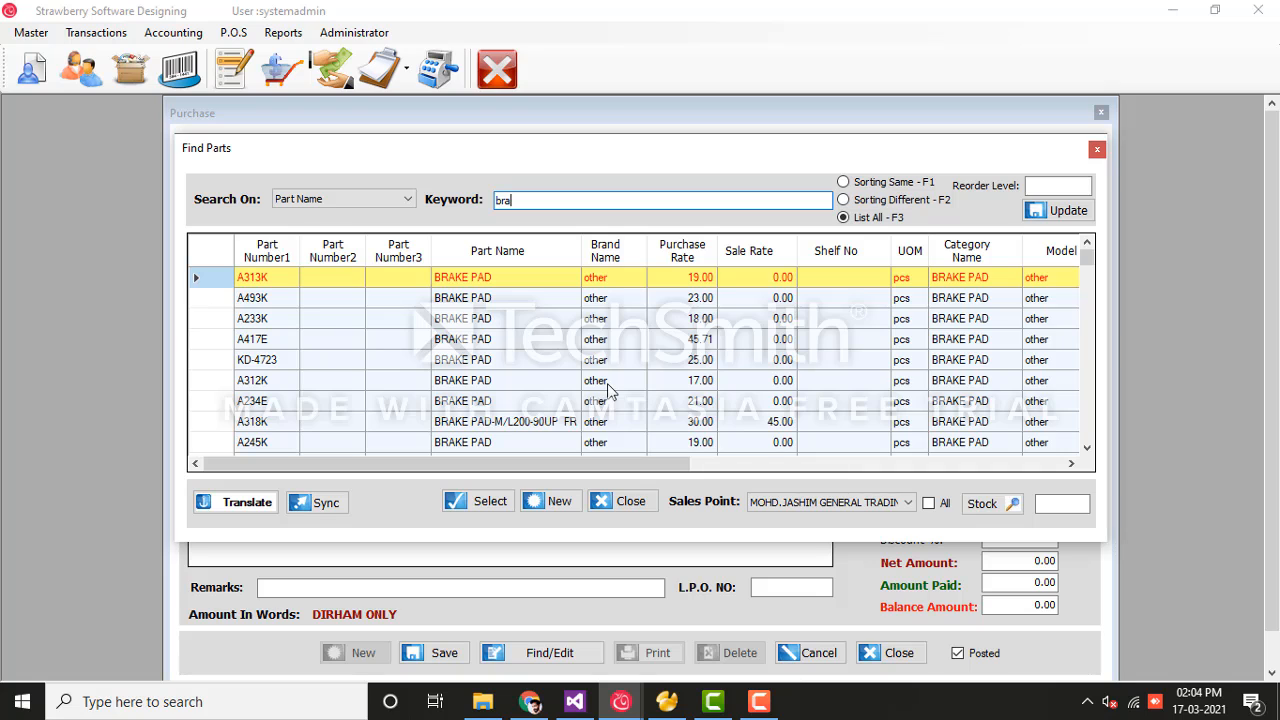
pyautogui.click(489, 502)
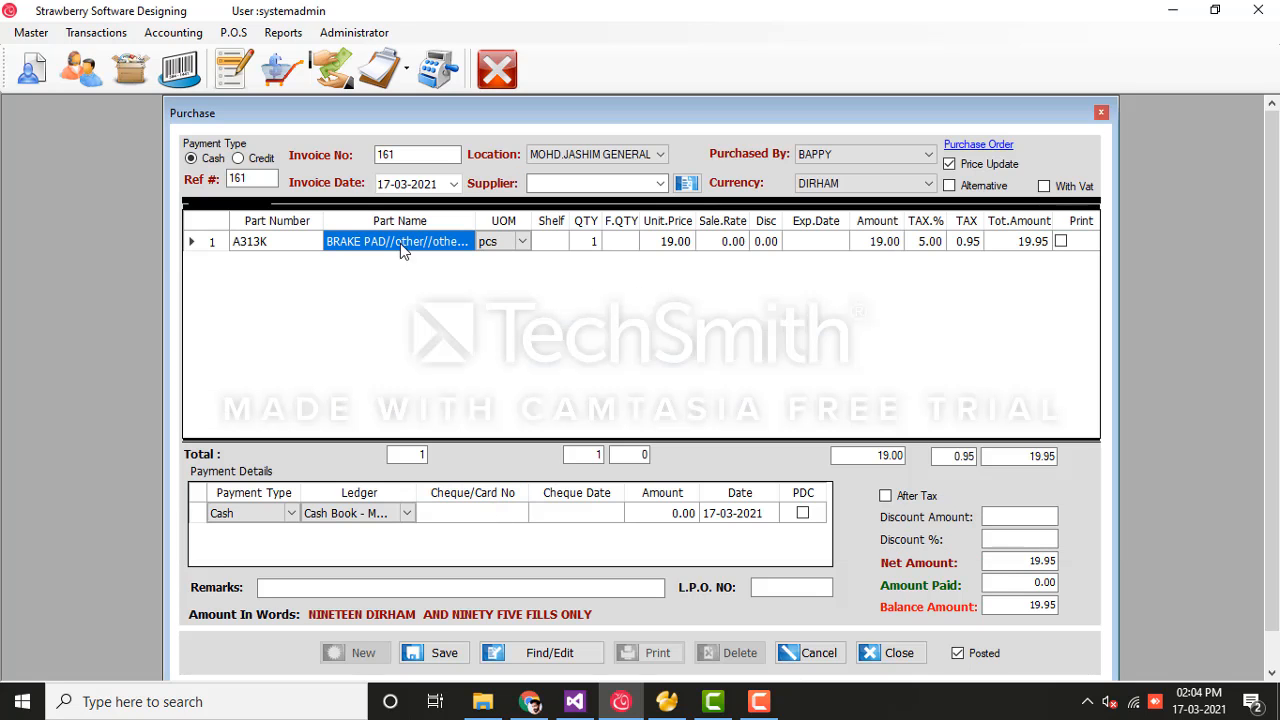
# Step: Set Business Type to SparePartsNew in Company Settings' General Settings, then save and close
pyautogui.click(354, 32)
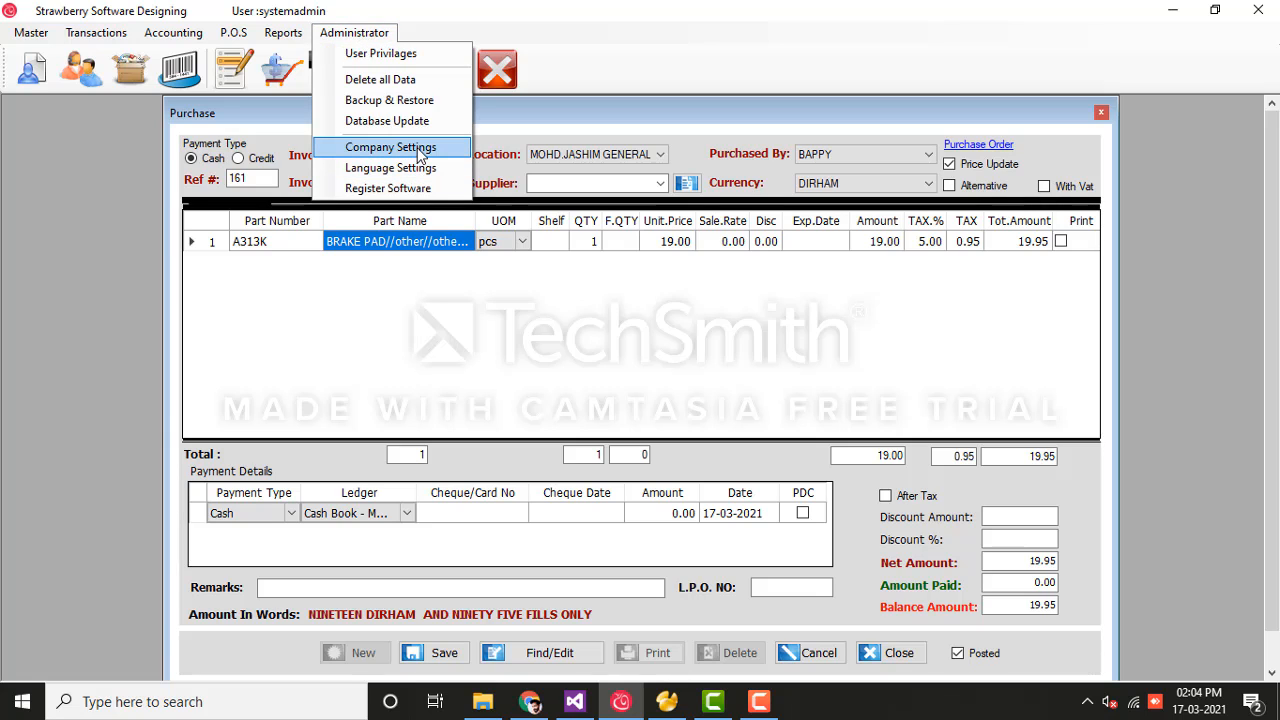
pyautogui.click(418, 150)
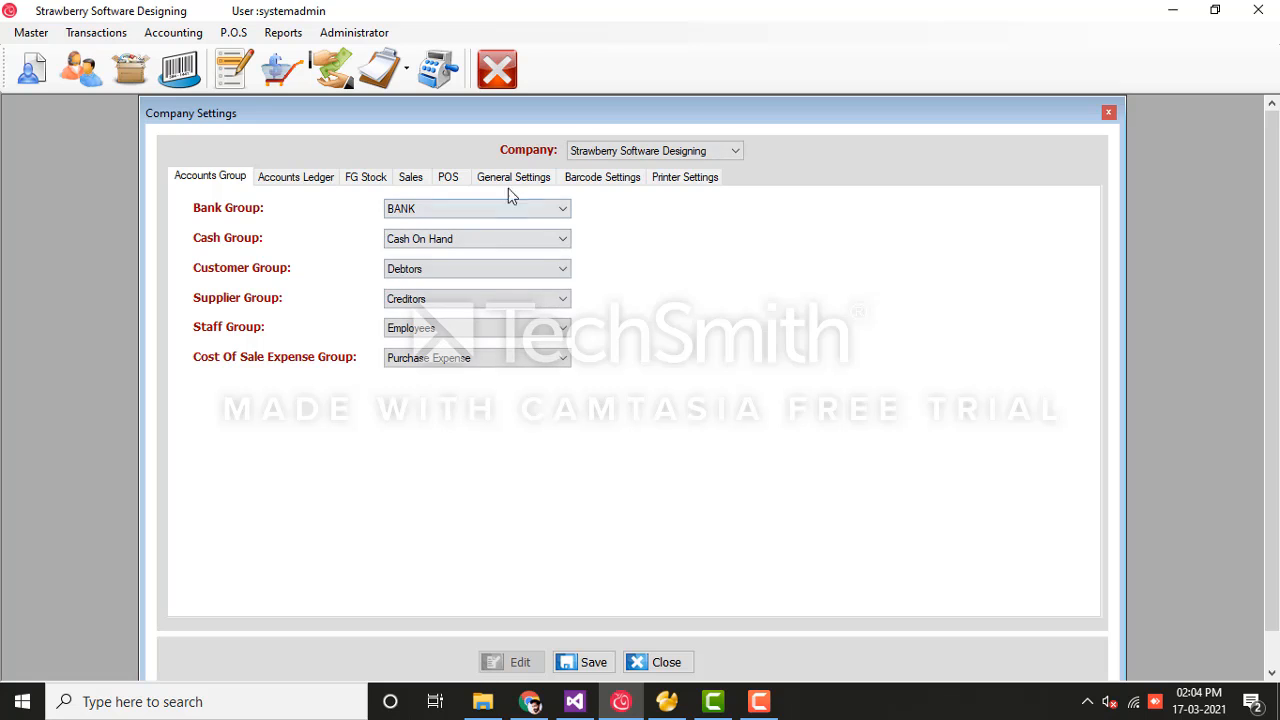
pyautogui.click(505, 177)
pyautogui.click(418, 215)
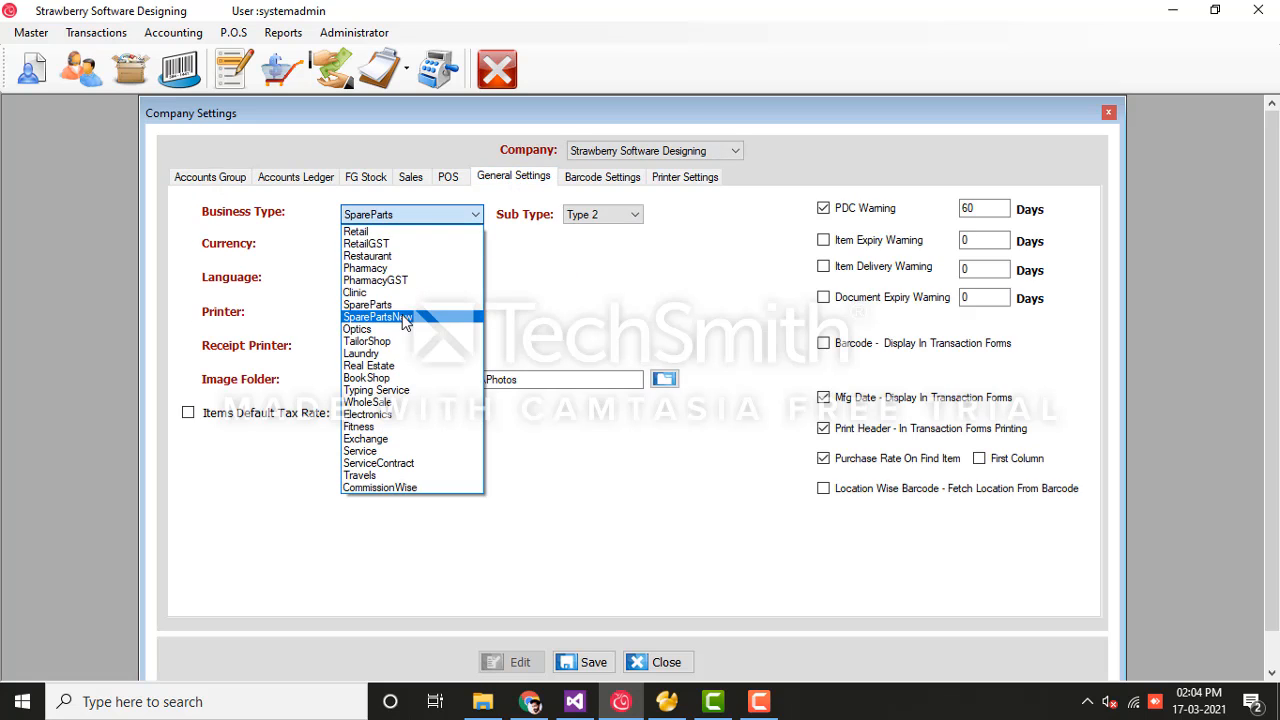
pyautogui.click(390, 317)
pyautogui.click(590, 662)
pyautogui.click(666, 663)
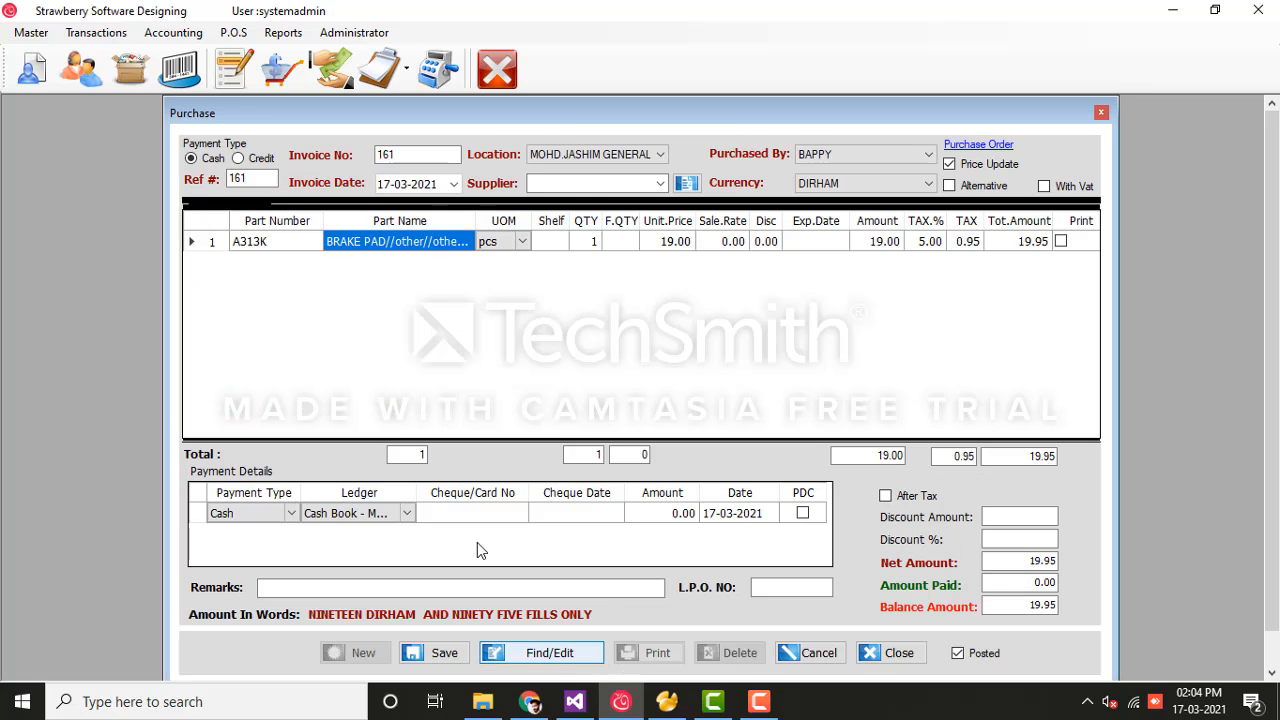
# Step: Find the TOTAL brand, model 10 part matching 'mb' and add MB16057-AXCEL BOOT as line 2
pyautogui.click(443, 281)
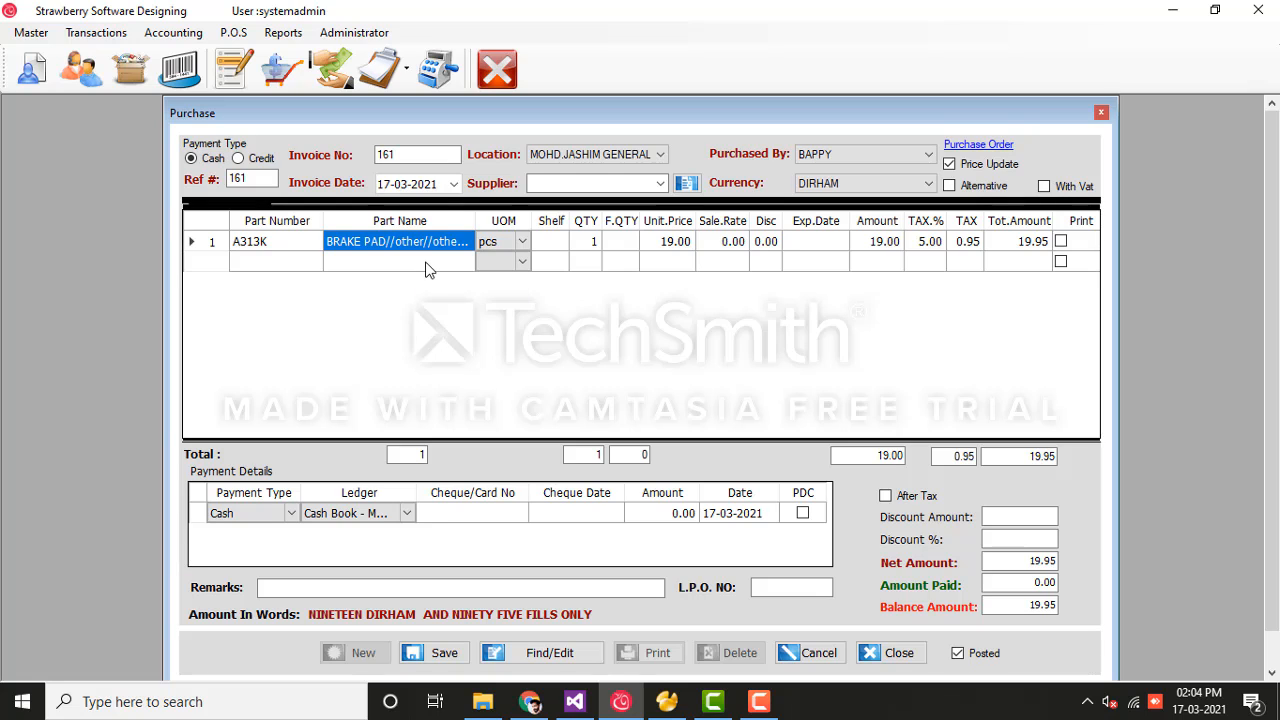
pyautogui.doubleClick(426, 263)
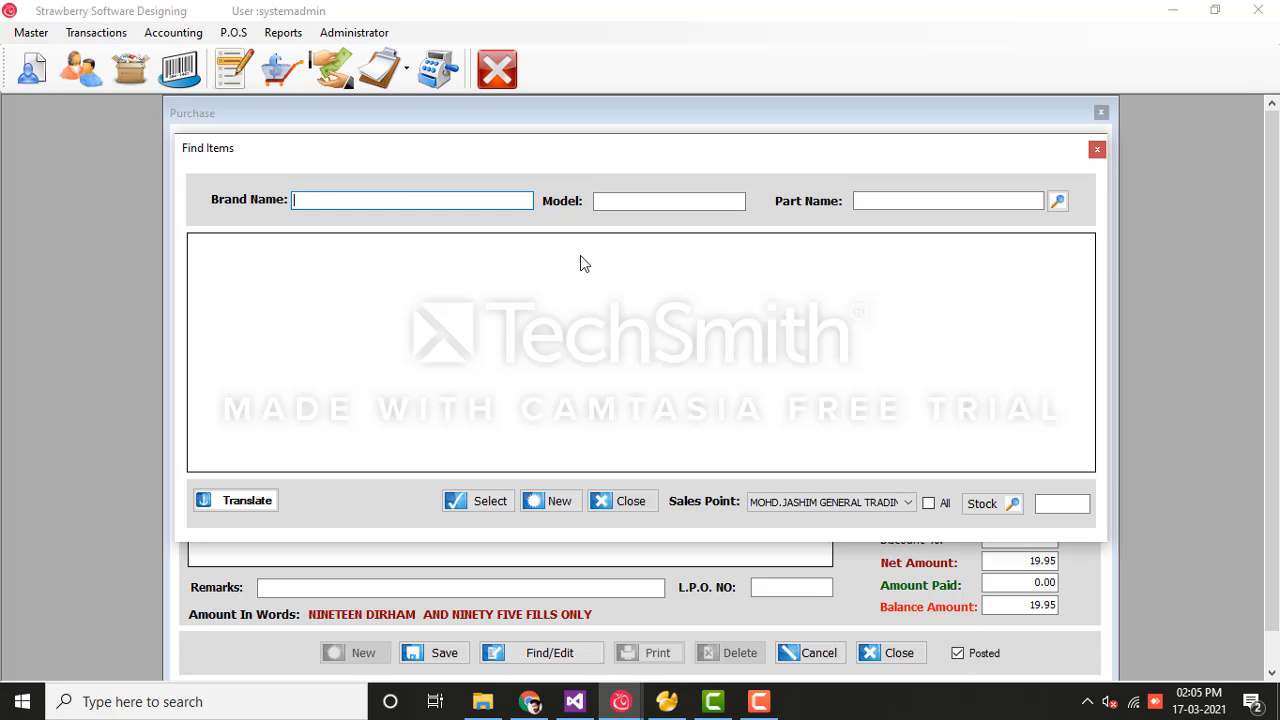
pyautogui.write('t')
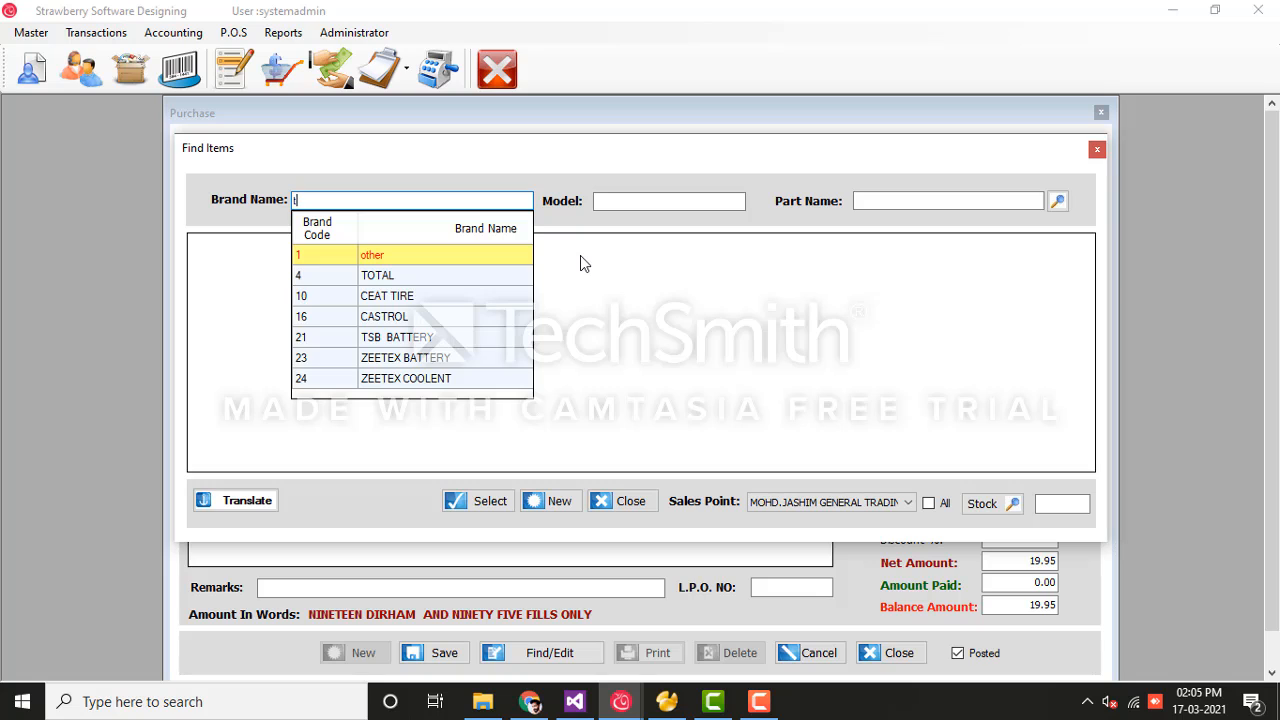
pyautogui.write('o')
pyautogui.press('Return')
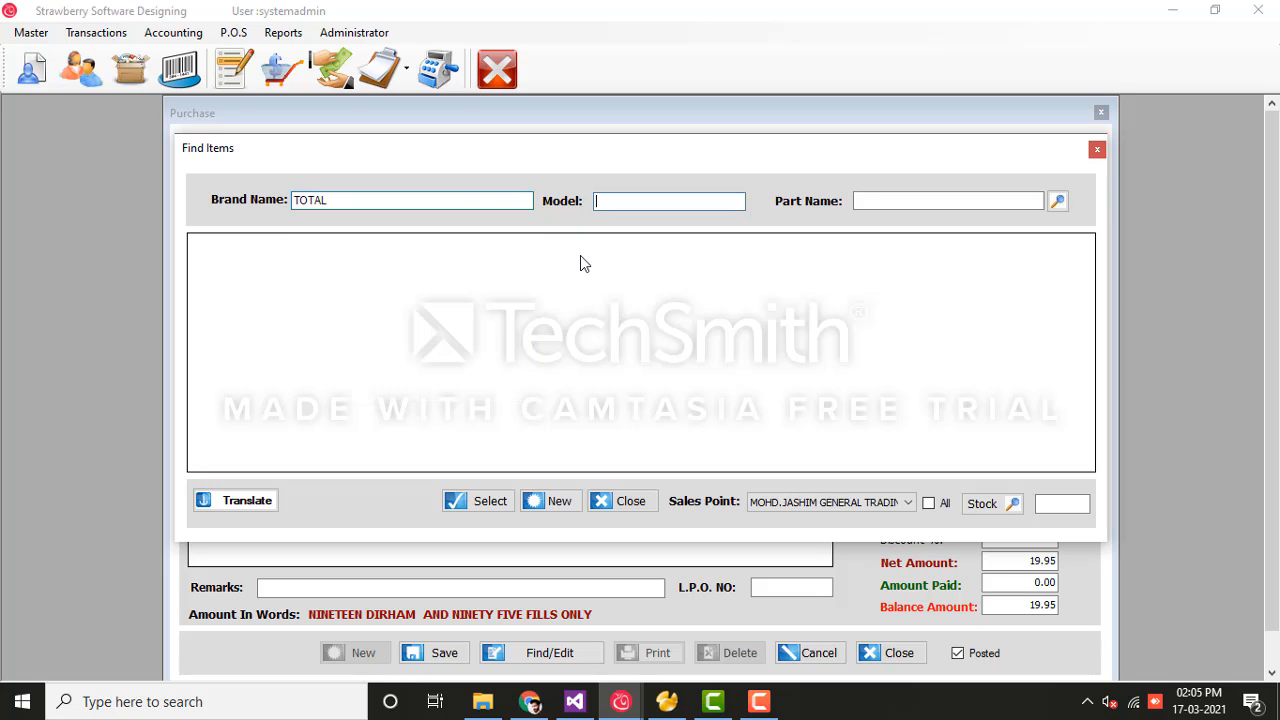
pyautogui.write('10')
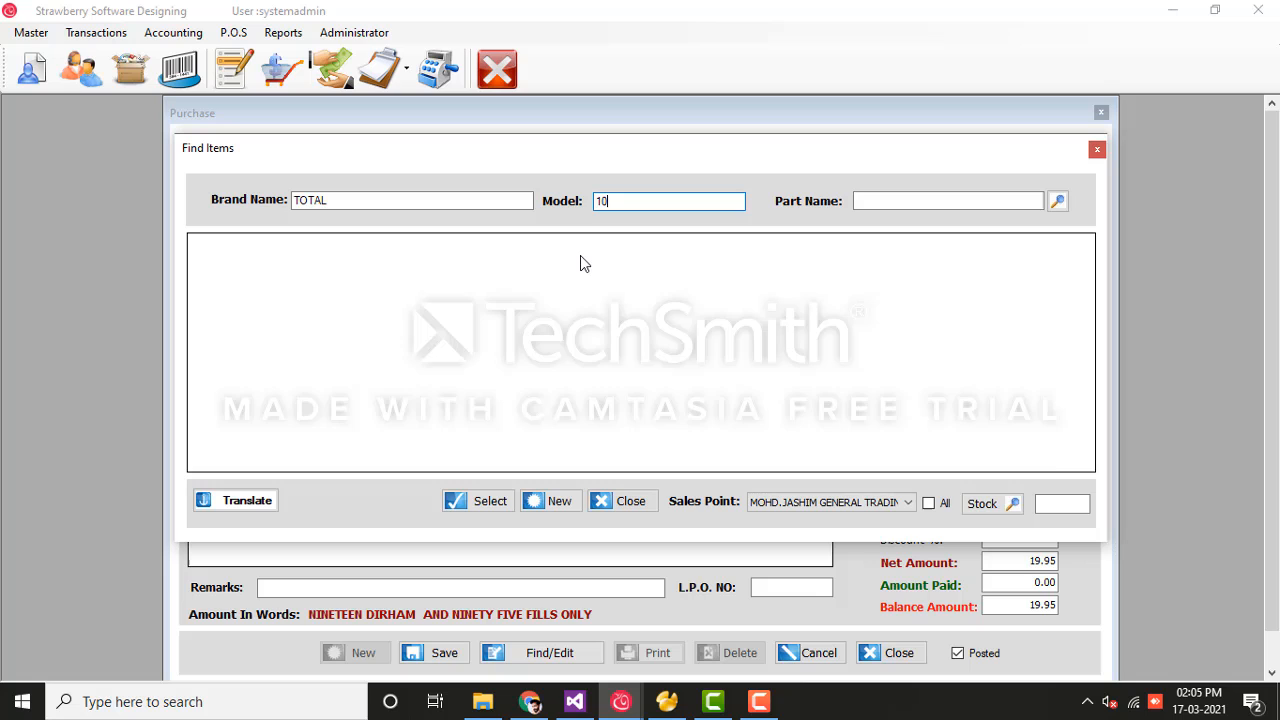
pyautogui.press('Return')
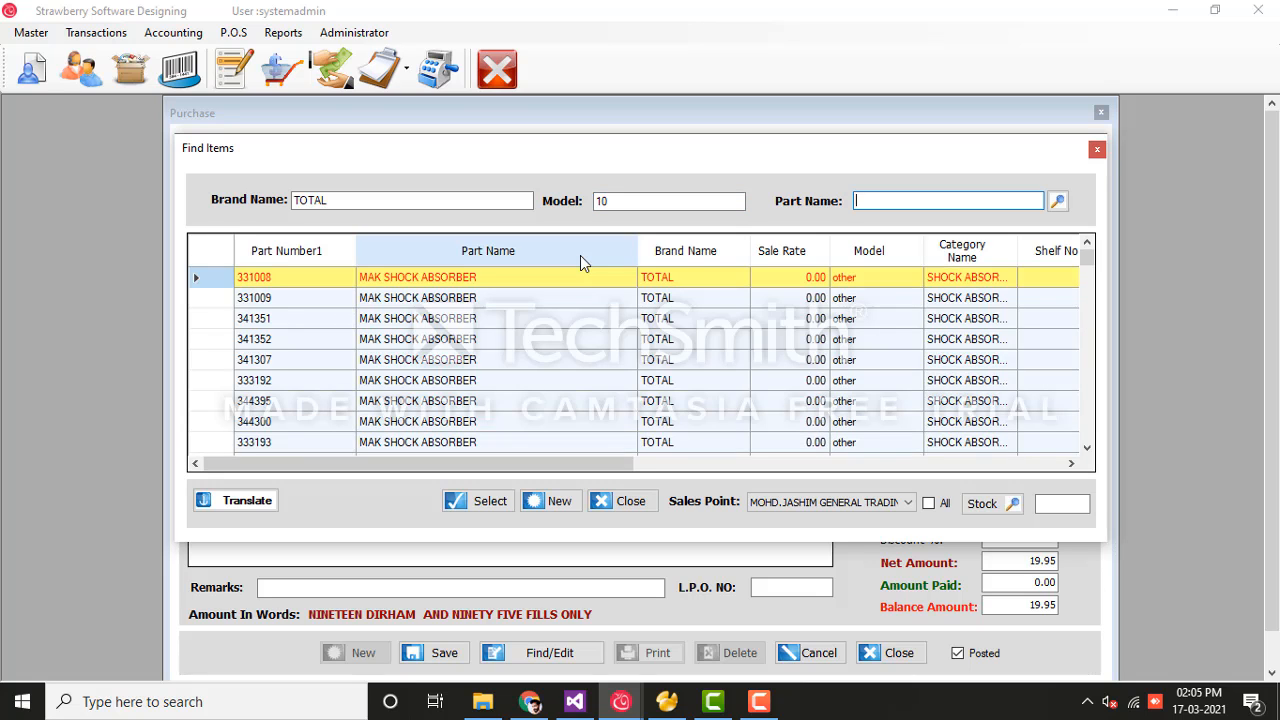
pyautogui.write('mb')
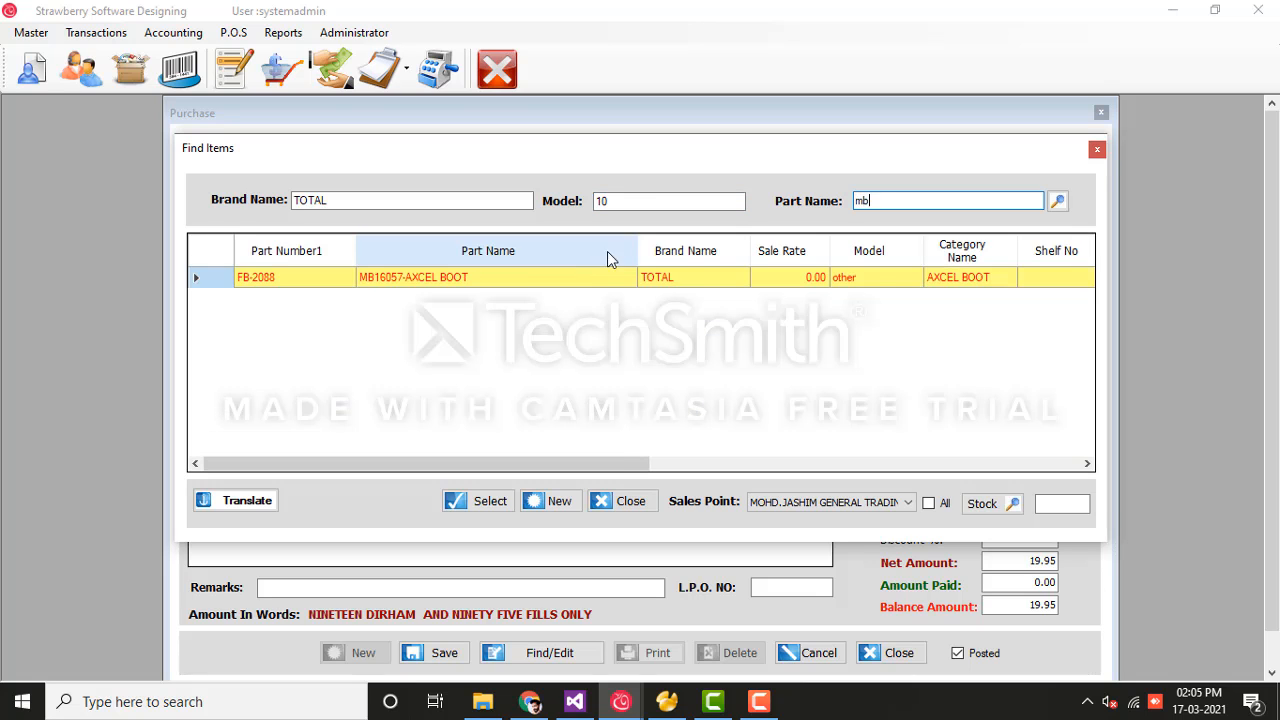
pyautogui.click(465, 513)
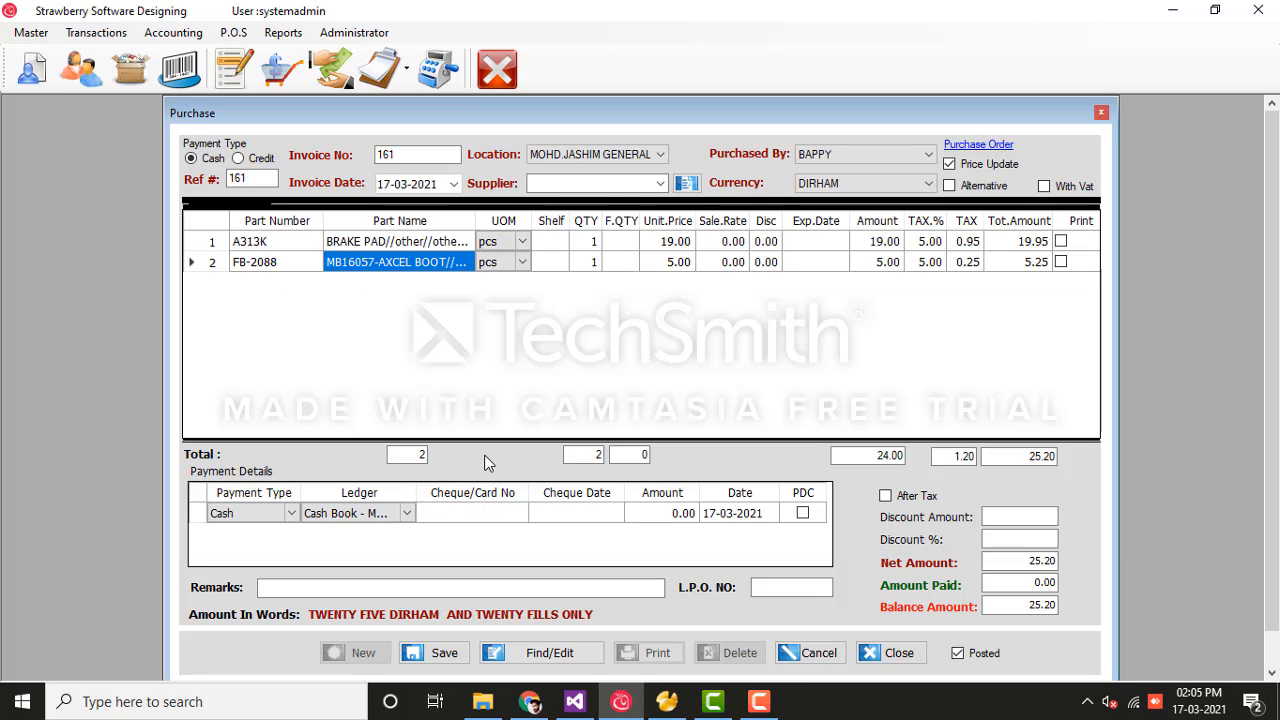
# Step: Insert a new invoice line and select PART NO1 at 100.00 from the full parts list
pyautogui.click(550, 262)
pyautogui.rightClick(341, 314)
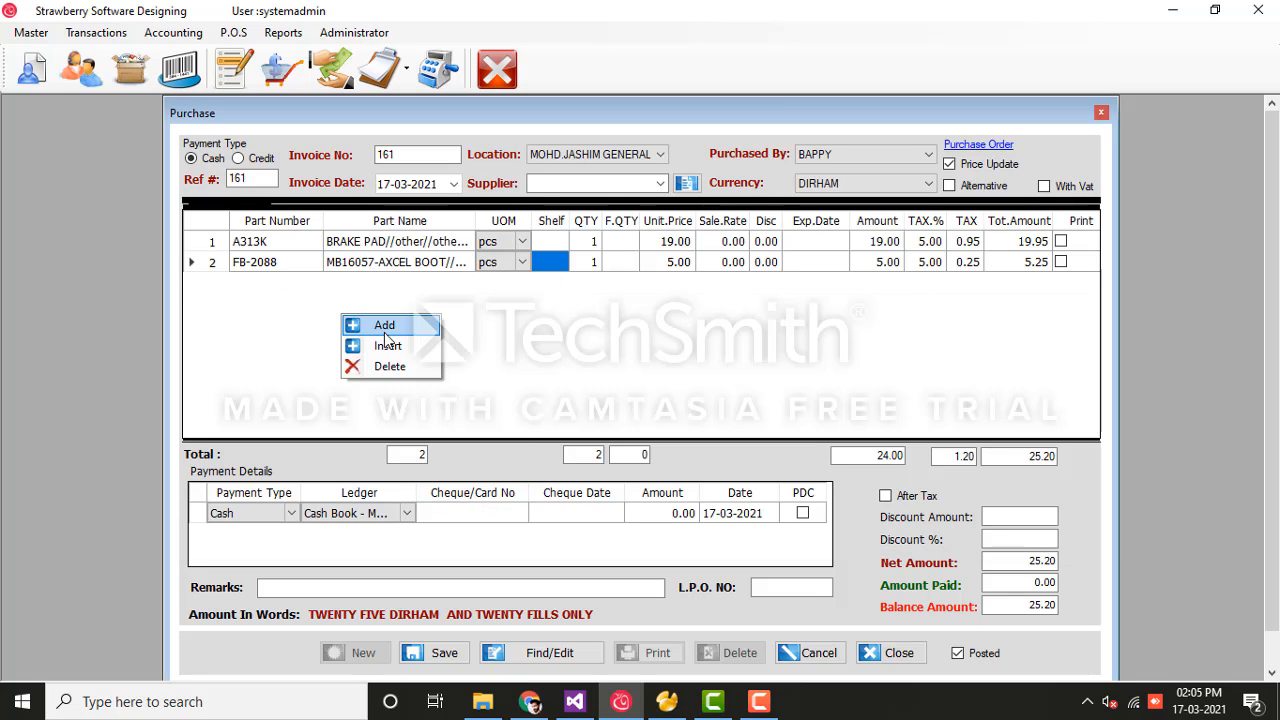
pyautogui.click(384, 328)
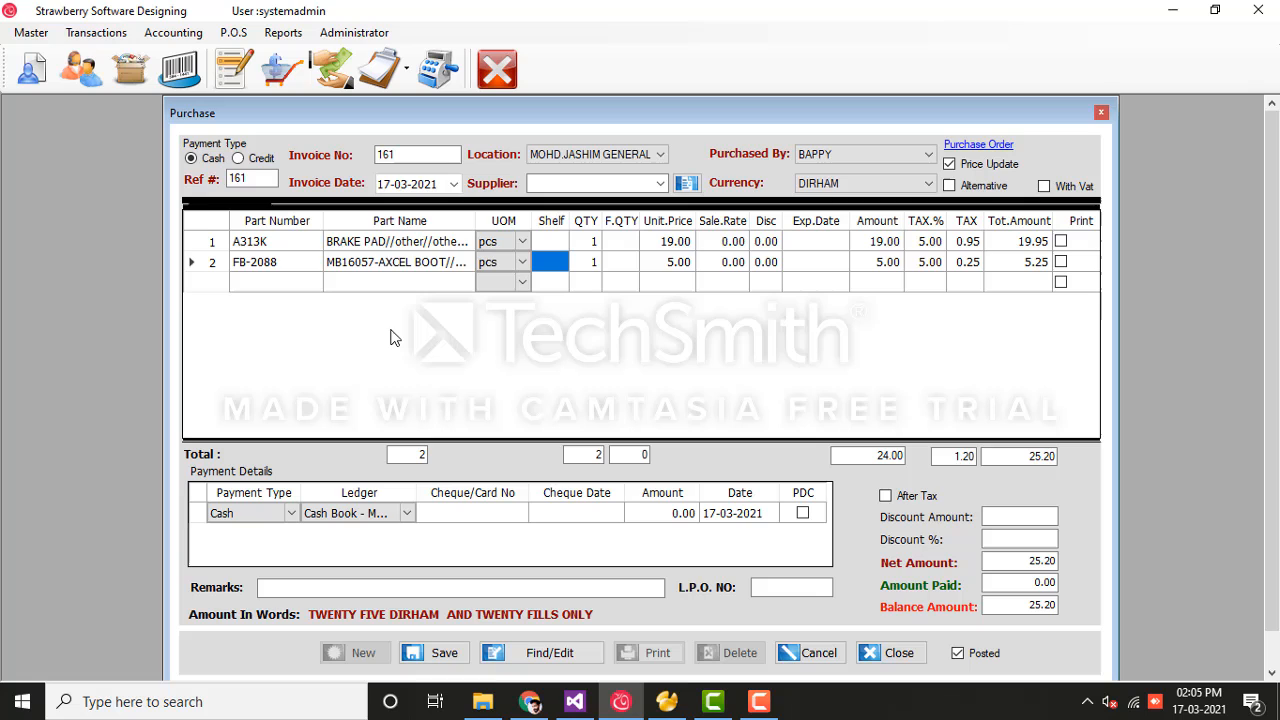
pyautogui.click(440, 282)
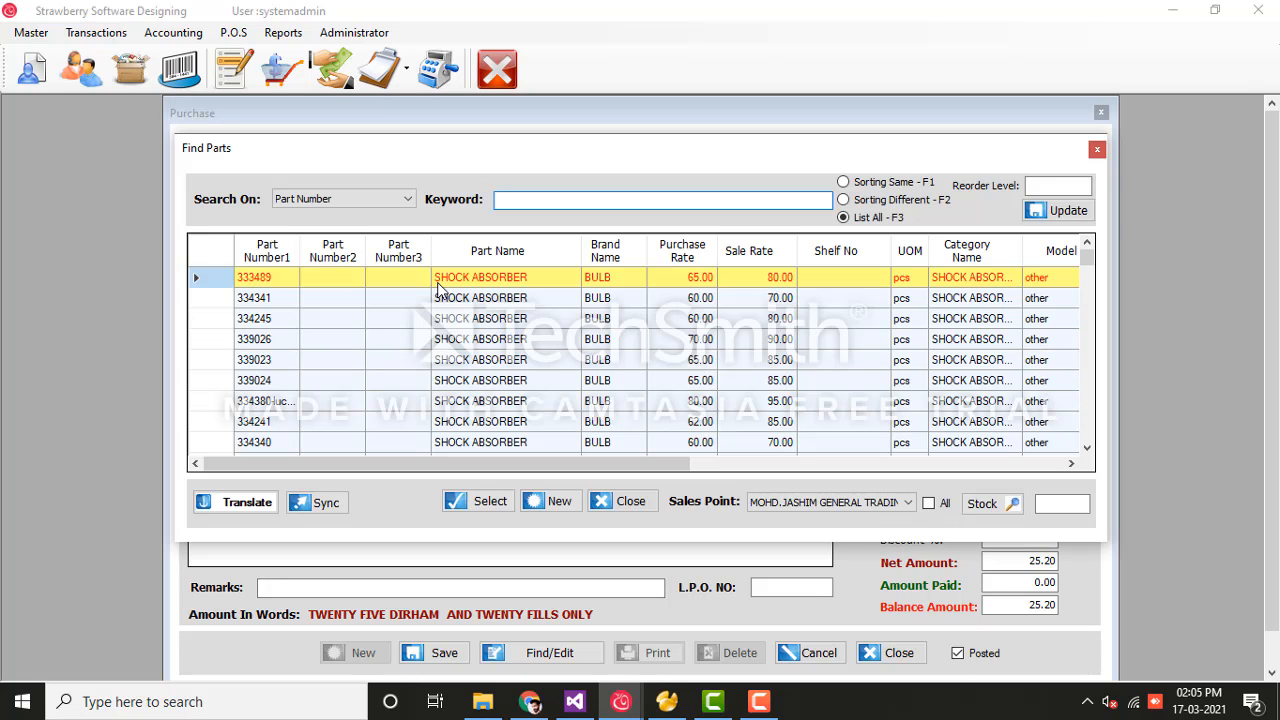
pyautogui.write('test')
pyautogui.press('BackSpace')
pyautogui.press('BackSpace')
pyautogui.press('BackSpace')
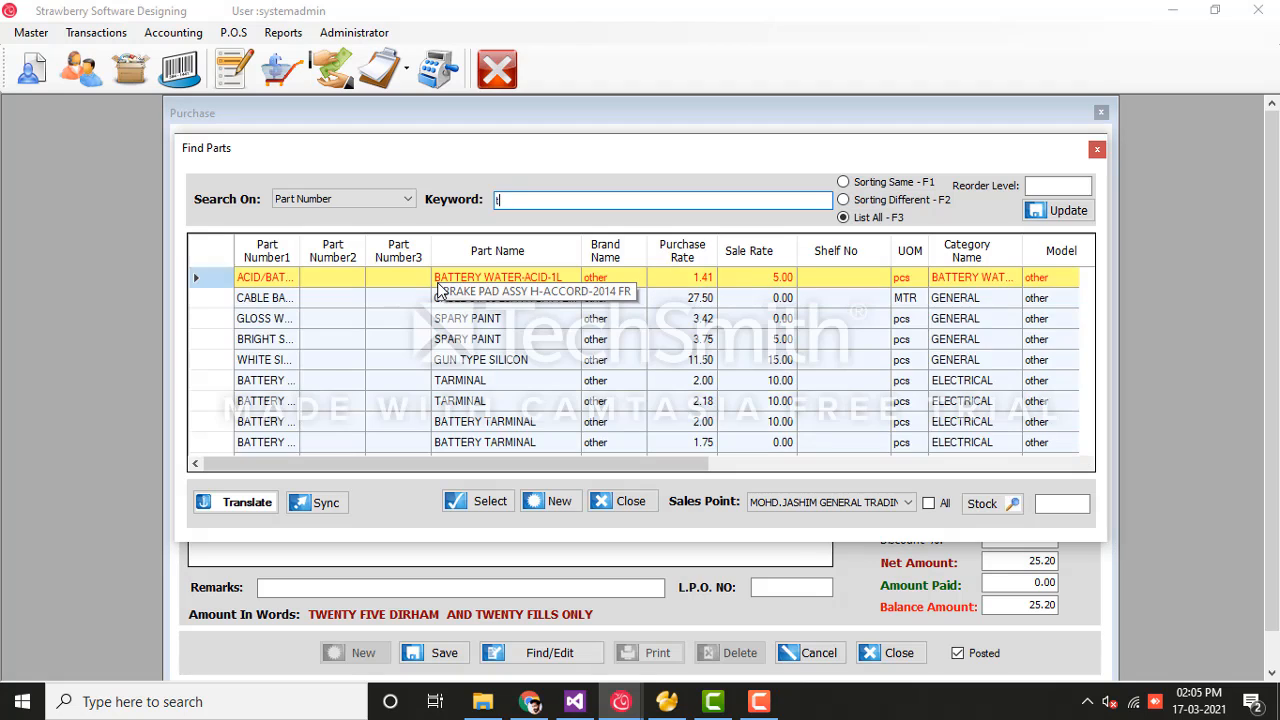
pyautogui.press('BackSpace')
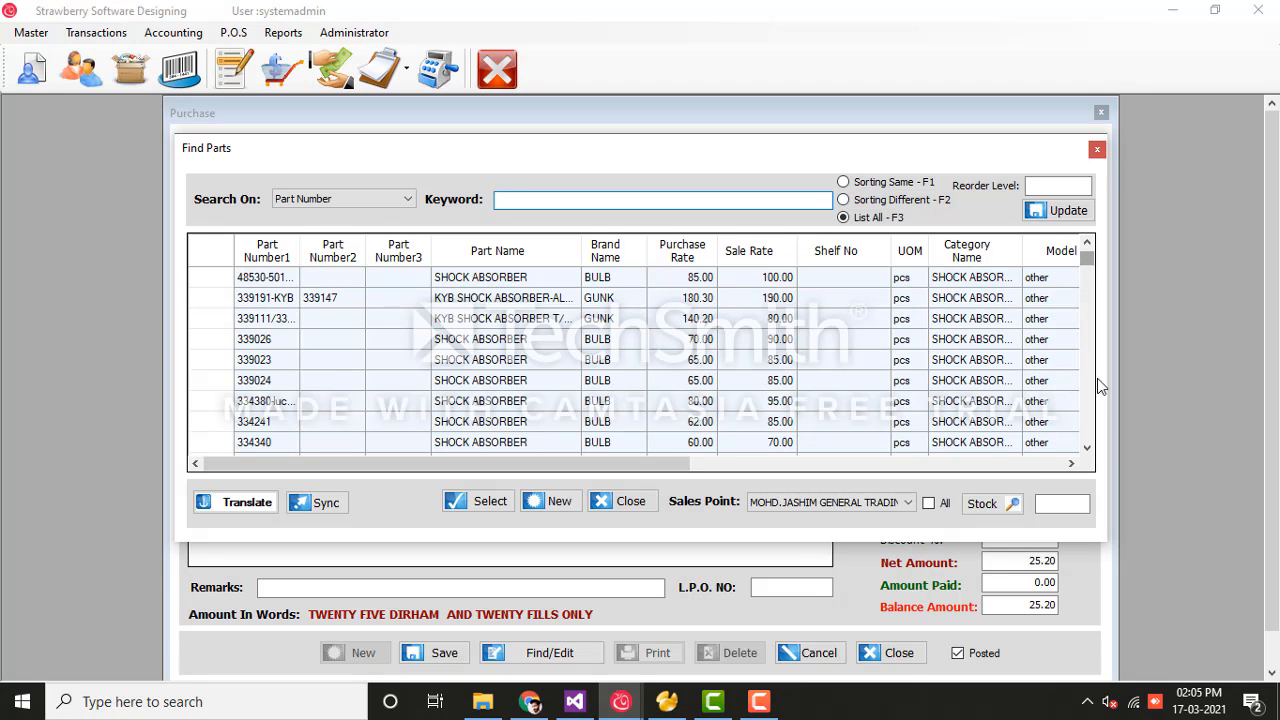
pyautogui.moveTo(1088, 258); pyautogui.dragTo(1098, 449)
pyautogui.click(493, 440)
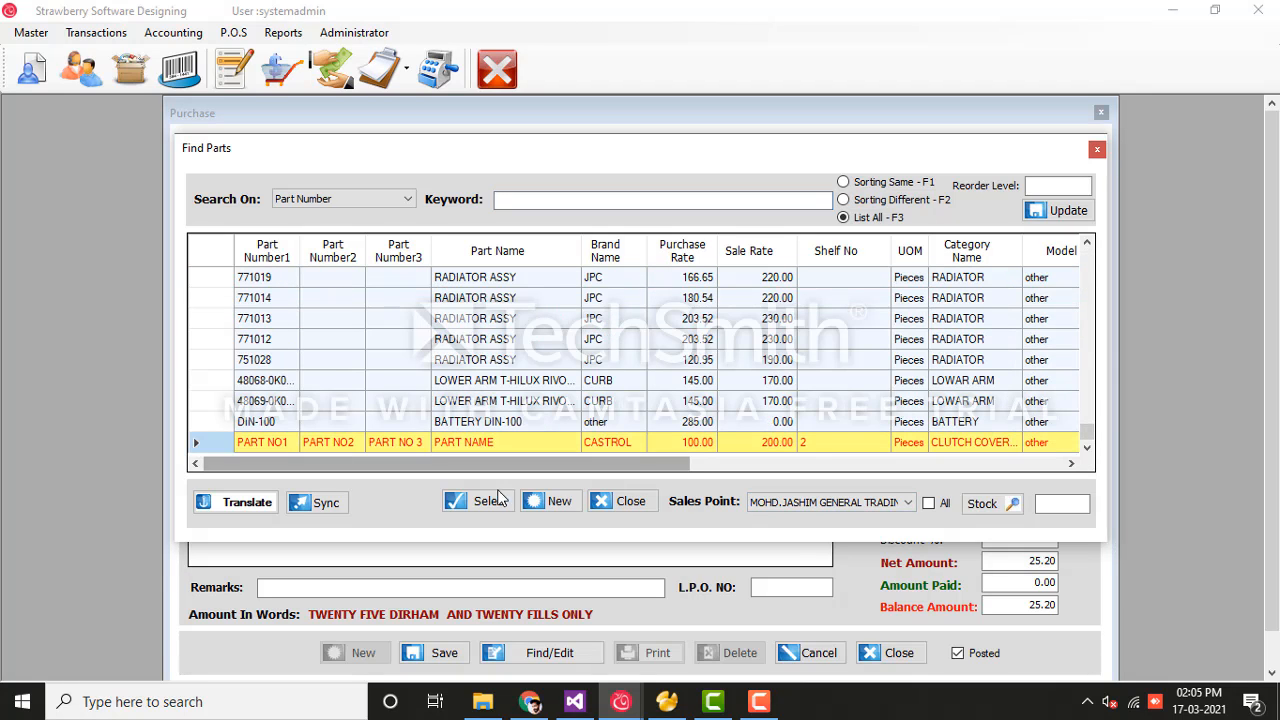
pyautogui.click(488, 501)
pyautogui.click(553, 285)
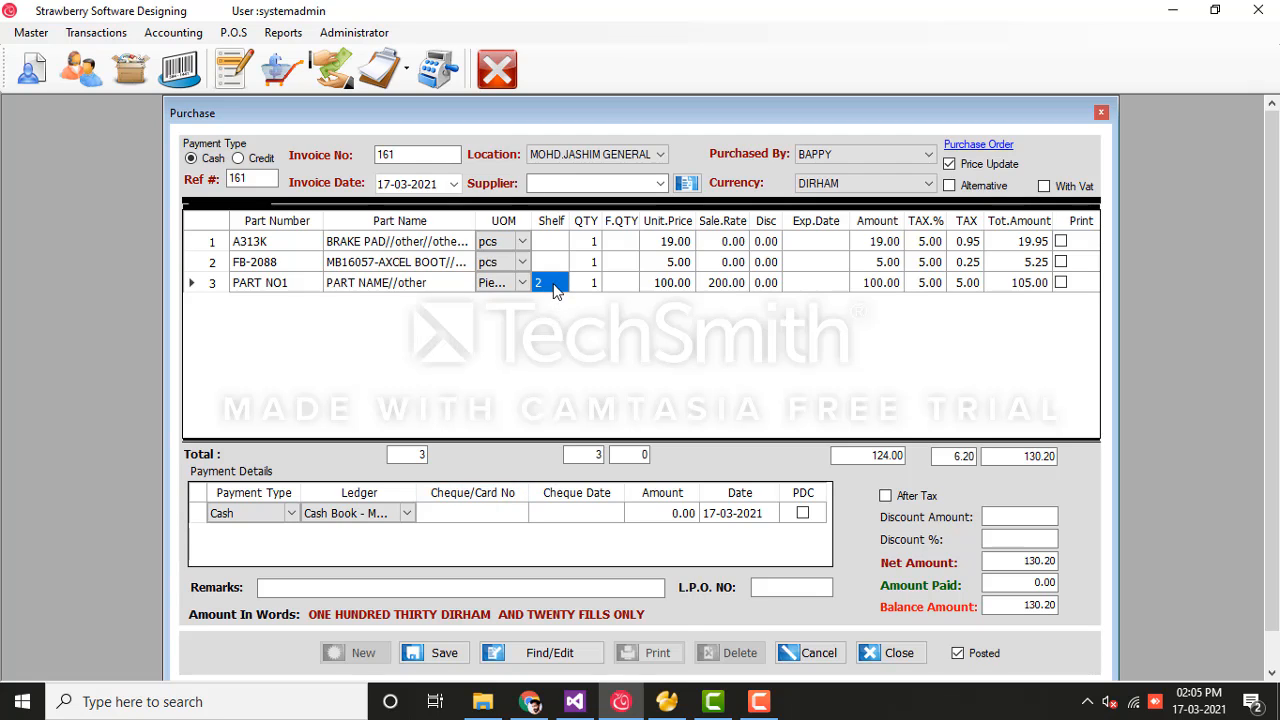
# Step: Set PART NO1's quantity to 10, giving a line amount of 1050.00 and net 1075.20
pyautogui.click(591, 285)
pyautogui.write('10')
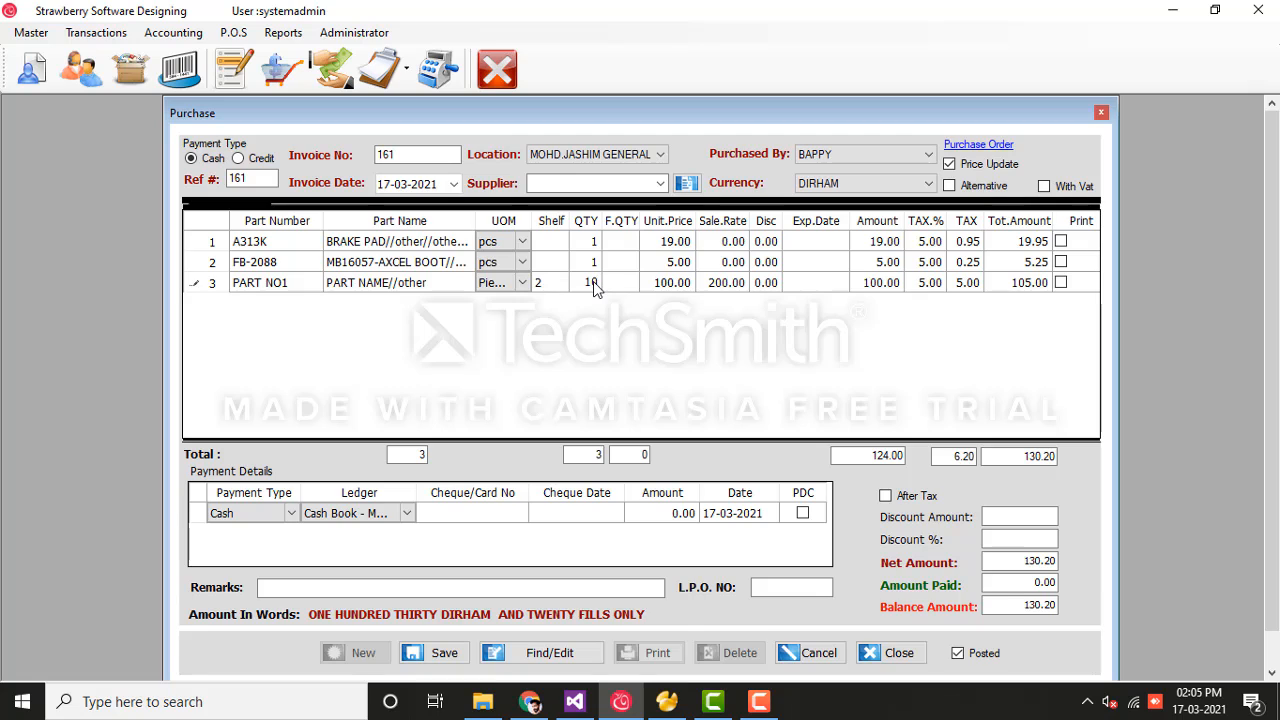
pyautogui.press('Tab')
pyautogui.click(681, 283)
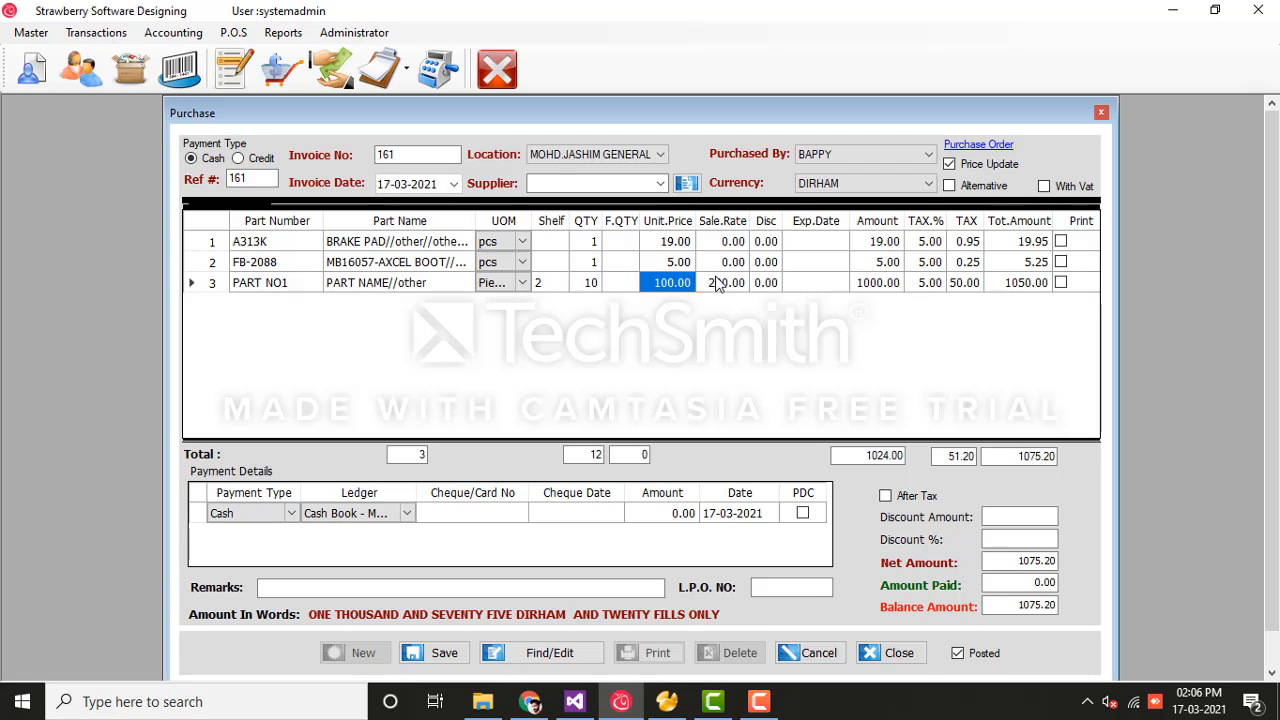
pyautogui.click(716, 284)
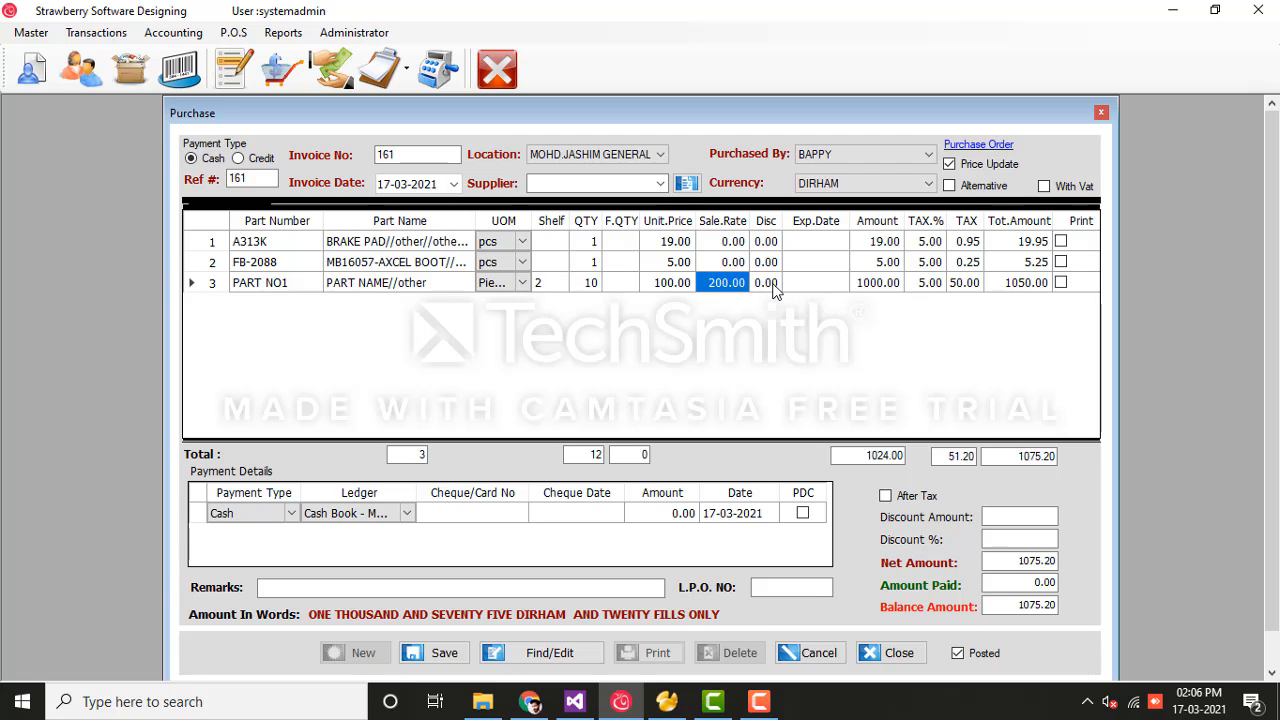
pyautogui.click(768, 284)
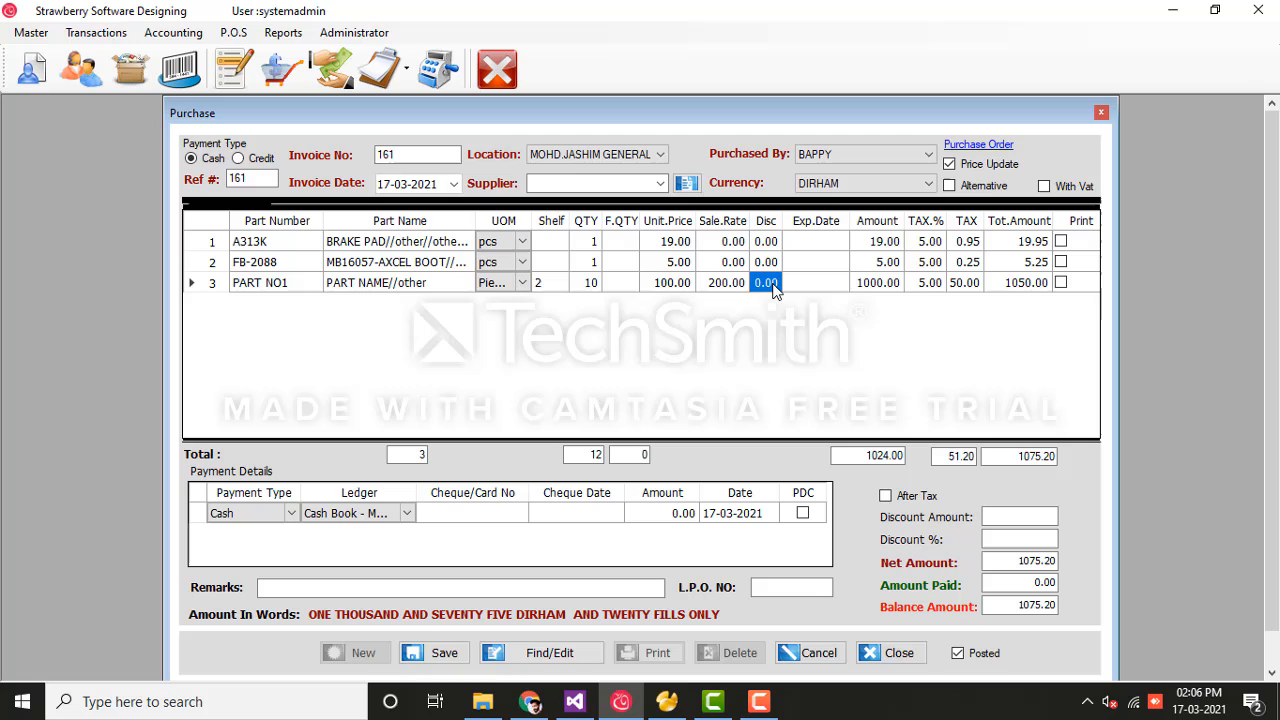
pyautogui.click(895, 288)
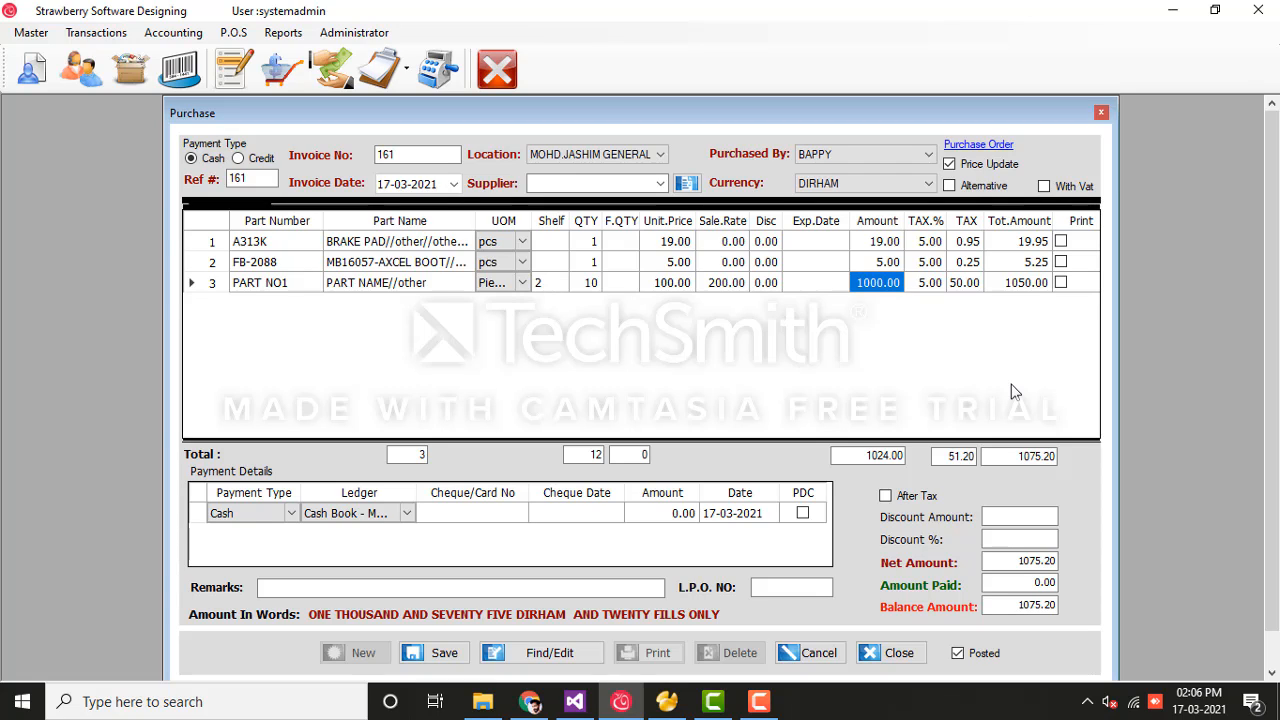
# Step: Tick After Tax and try a 75 discount amount, then reset it to 0
pyautogui.click(889, 506)
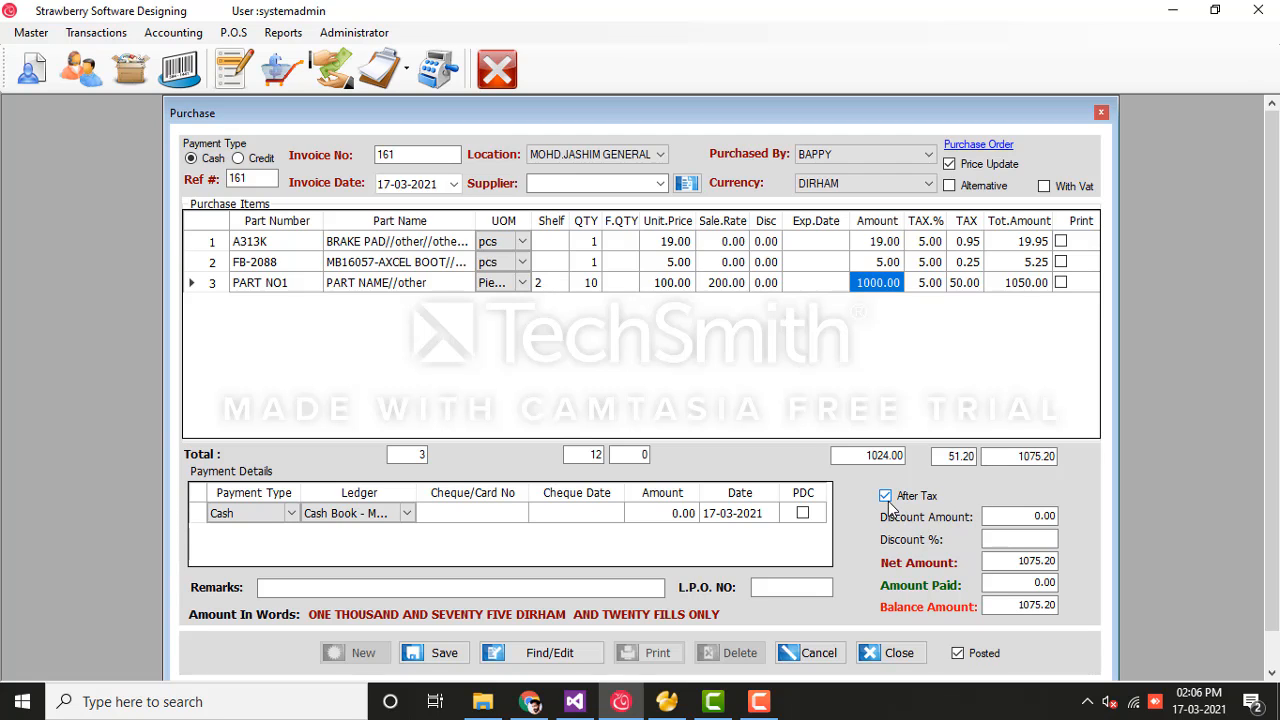
pyautogui.click(886, 496)
pyautogui.click(1020, 516)
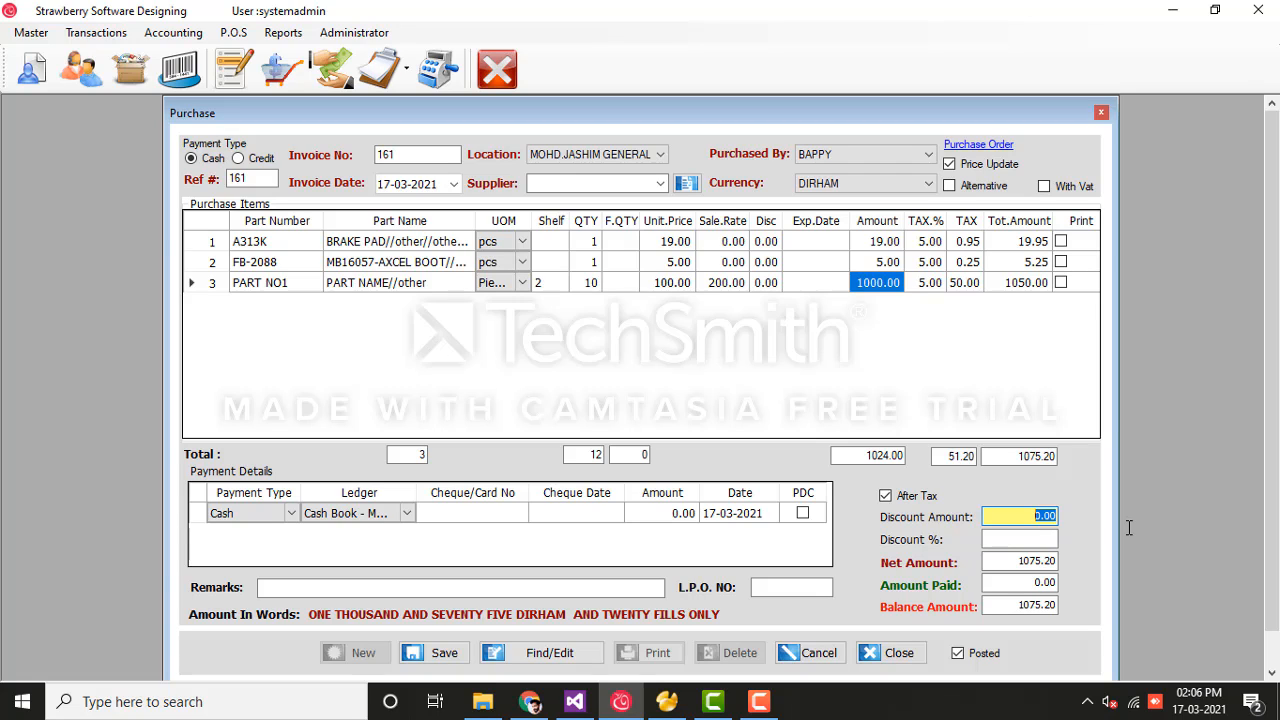
pyautogui.write('75')
pyautogui.press('Return')
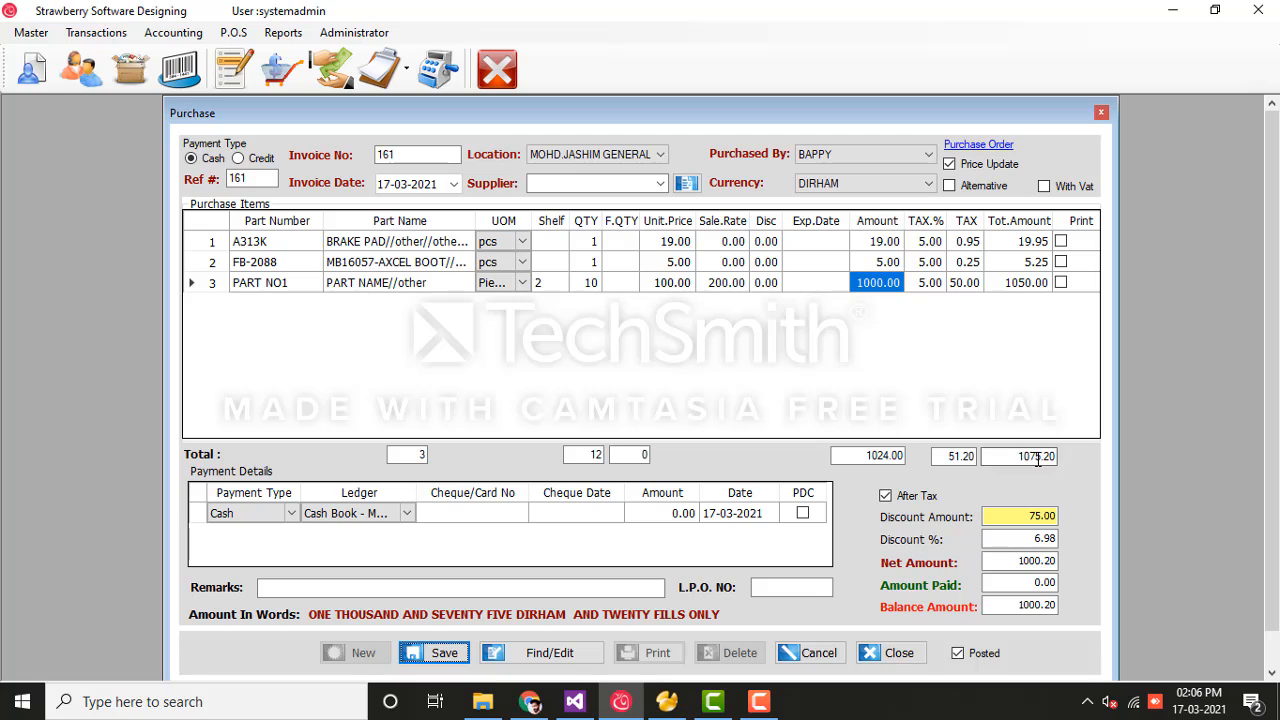
pyautogui.click(1025, 516)
pyautogui.write('0')
pyautogui.press('Return')
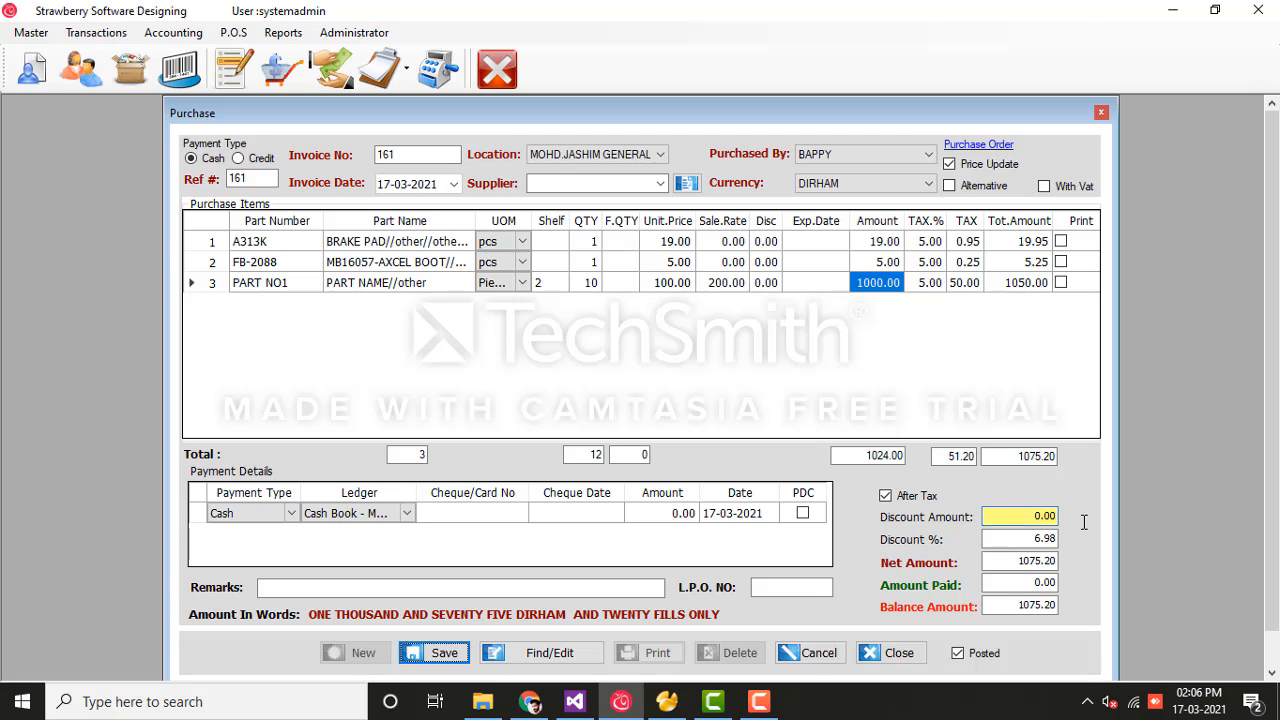
# Step: Untick After Tax and apply a 15 discount amount, bringing the net to 1060.20
pyautogui.click(887, 499)
pyautogui.moveTo(1020, 517); pyautogui.dragTo(1079, 518)
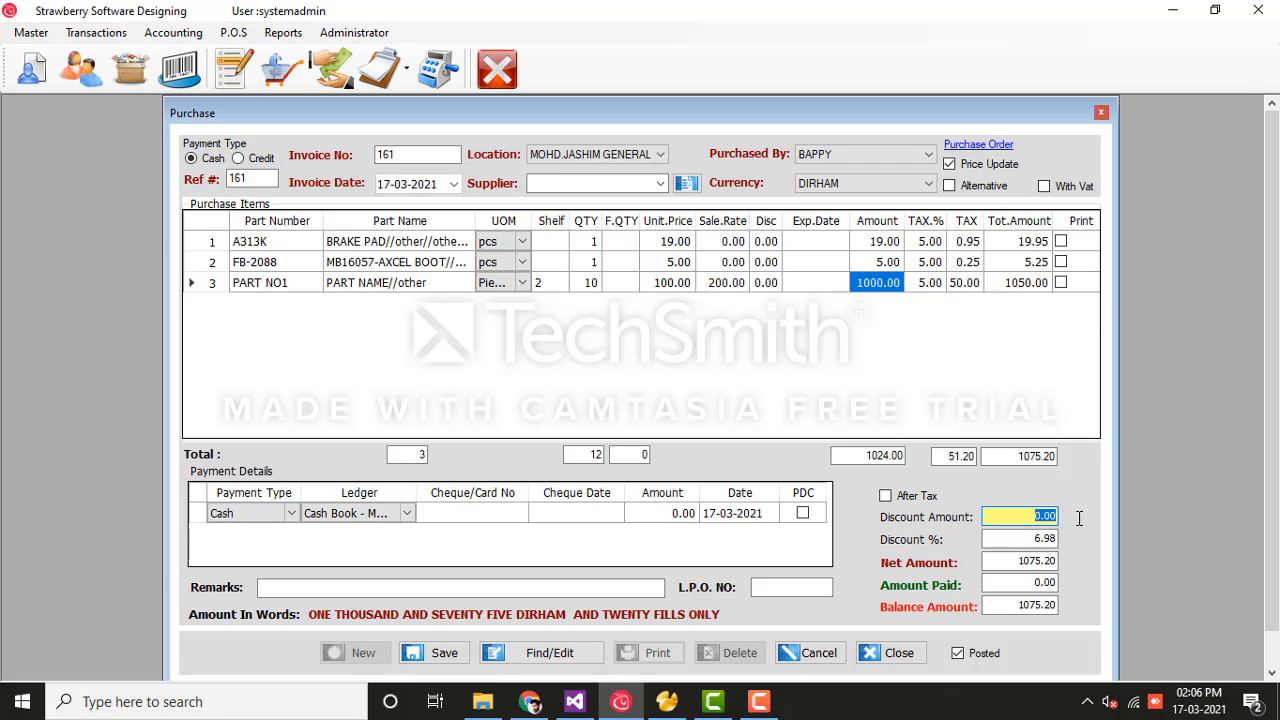
pyautogui.write('15')
pyautogui.press('Return')
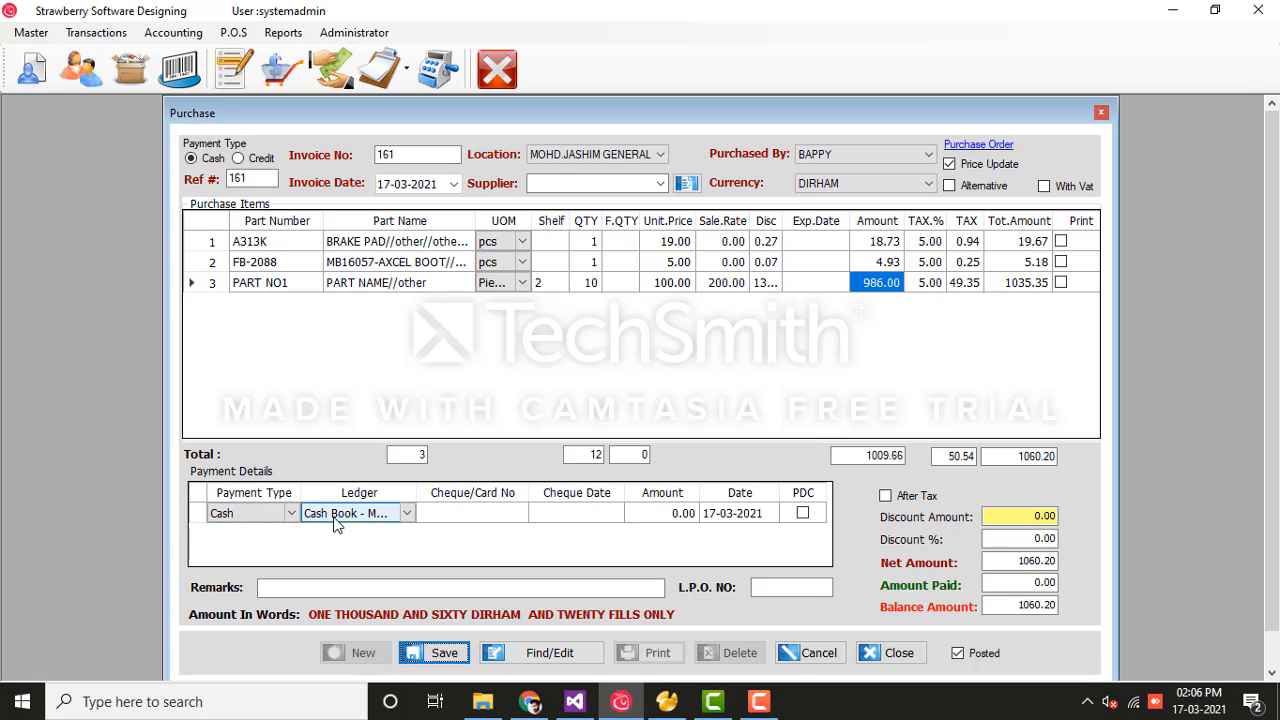
# Step: Record a 500 cash payment to the Cash Book, leaving 560.20 due, with the date unchanged
pyautogui.click(291, 514)
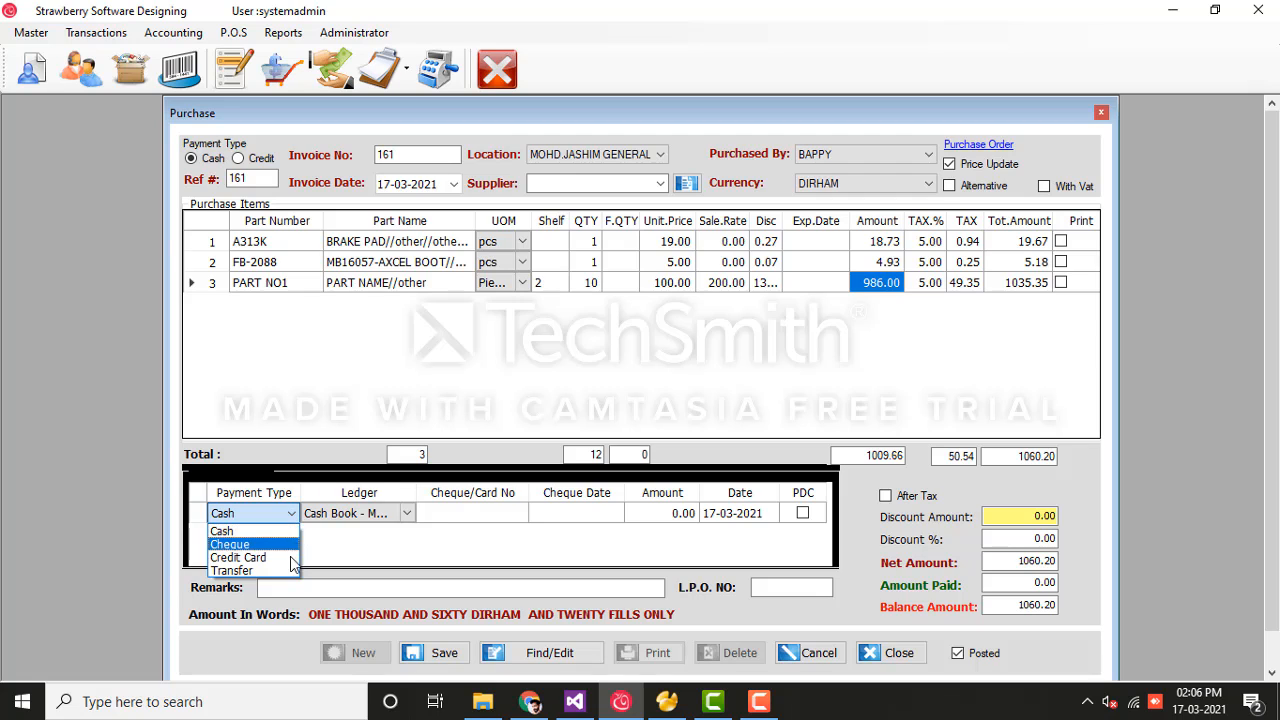
pyautogui.click(404, 521)
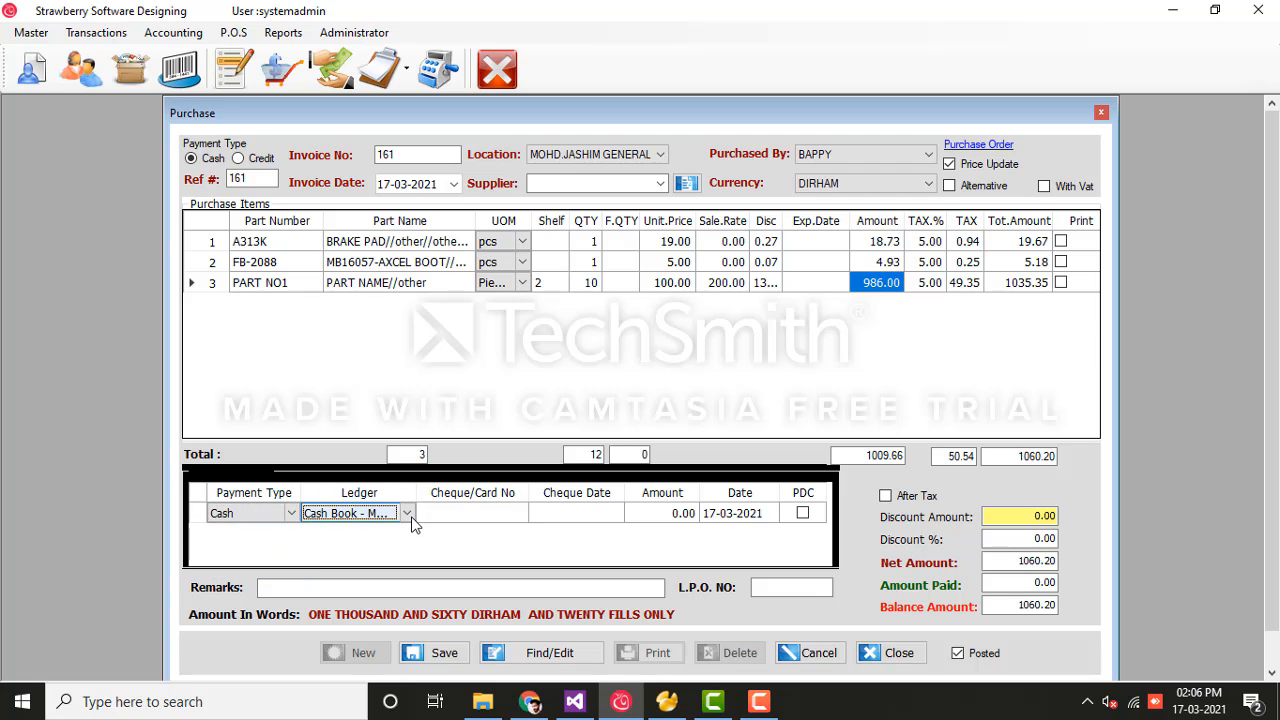
pyautogui.click(408, 515)
pyautogui.click(410, 513)
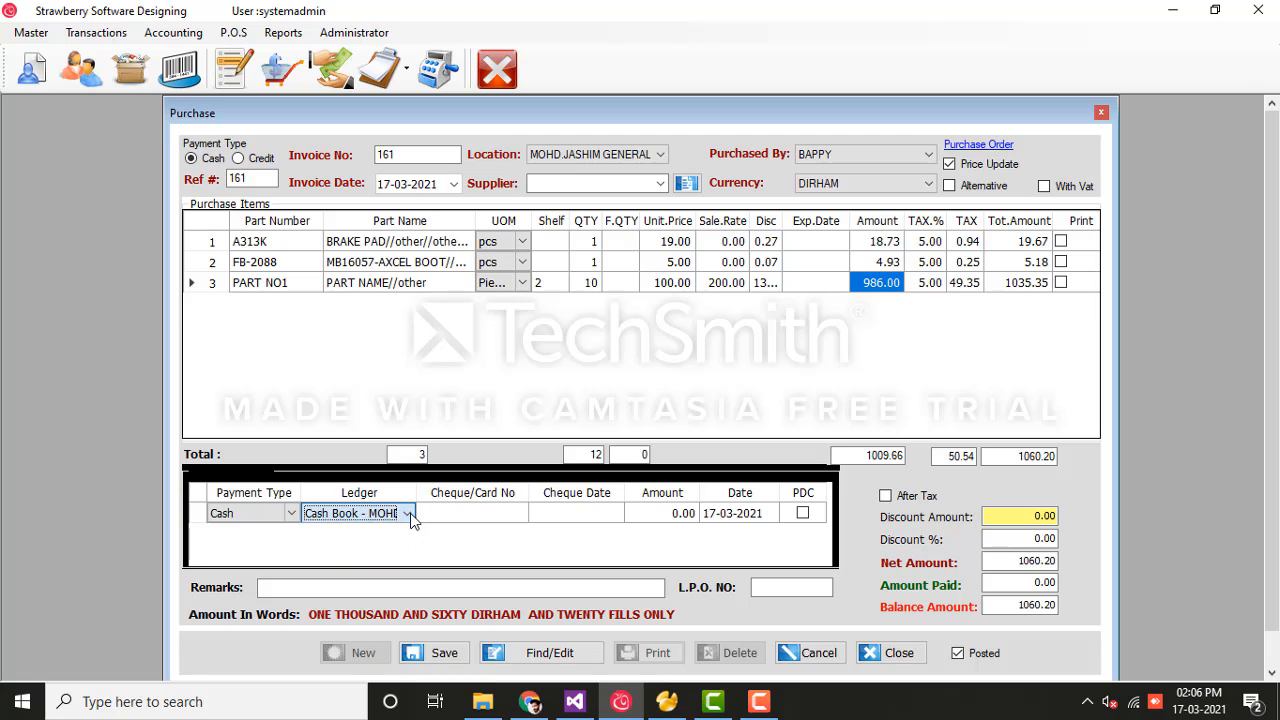
pyautogui.click(640, 519)
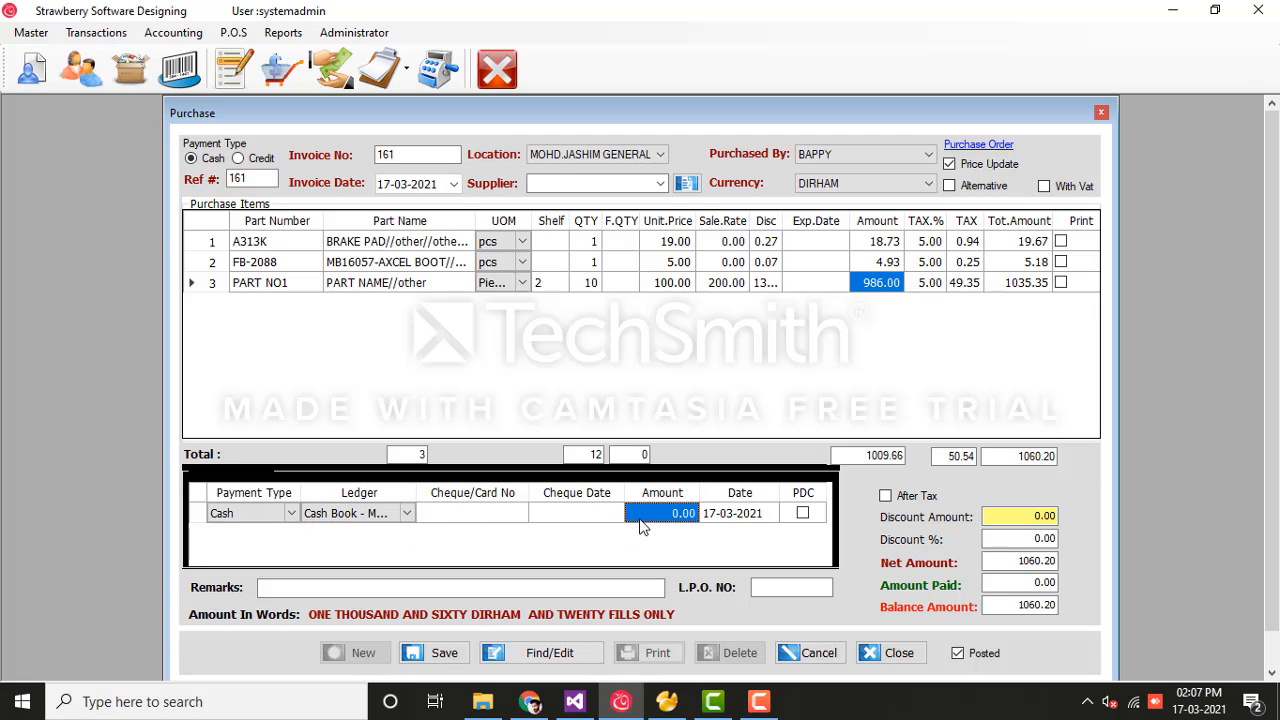
pyautogui.write('500')
pyautogui.press('Tab')
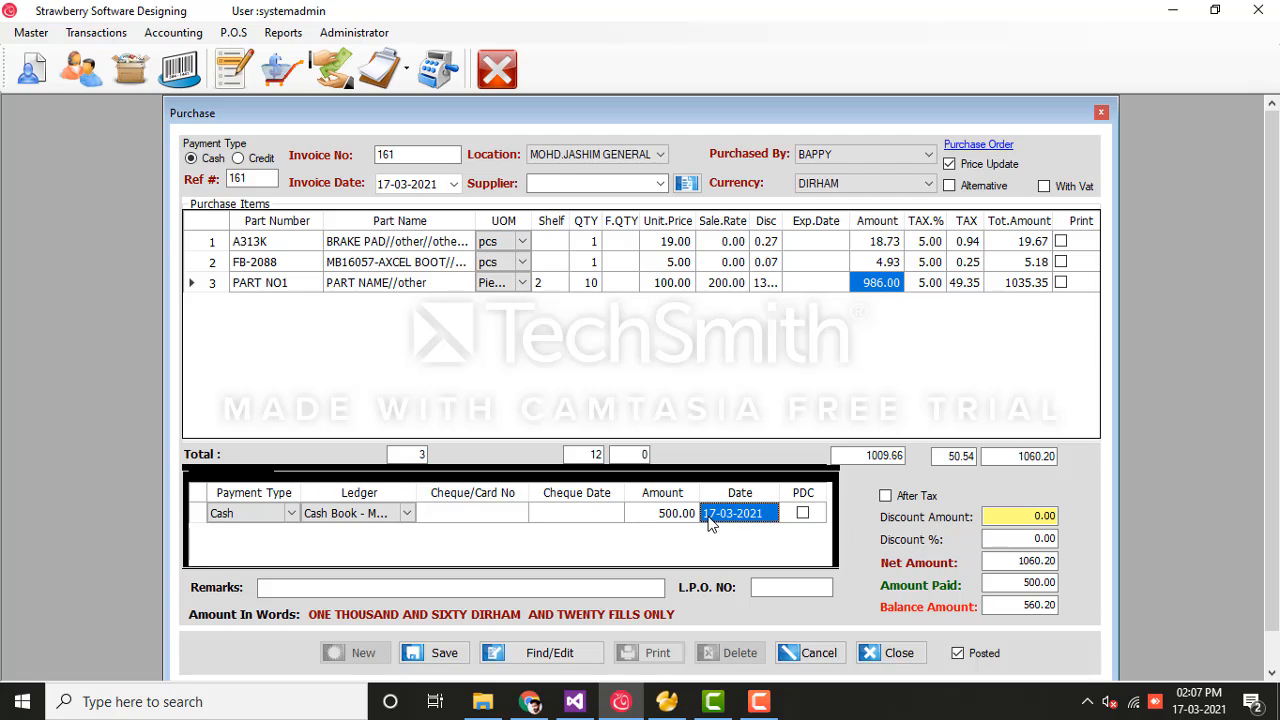
pyautogui.click(770, 516)
pyautogui.click(772, 514)
pyautogui.click(772, 514)
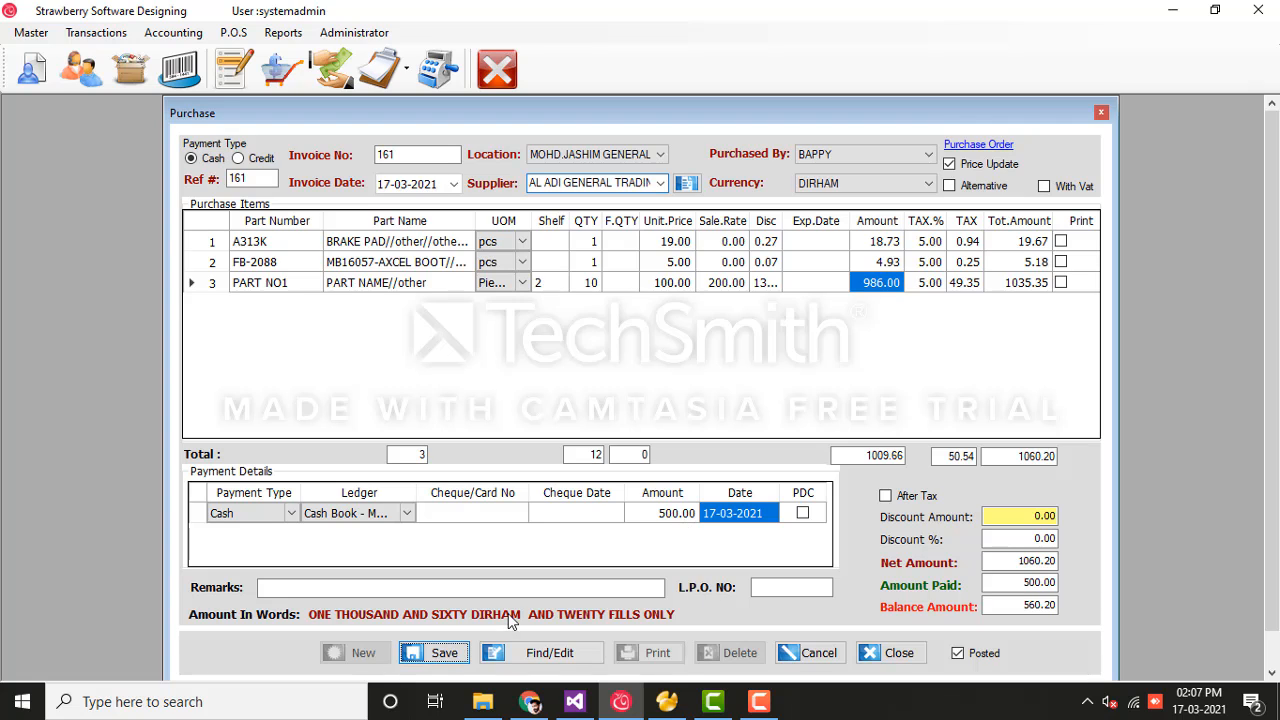
# Step: Save invoice 161, accept printing, and review the Purchase-Invoice preview before closing it
pyautogui.click(454, 652)
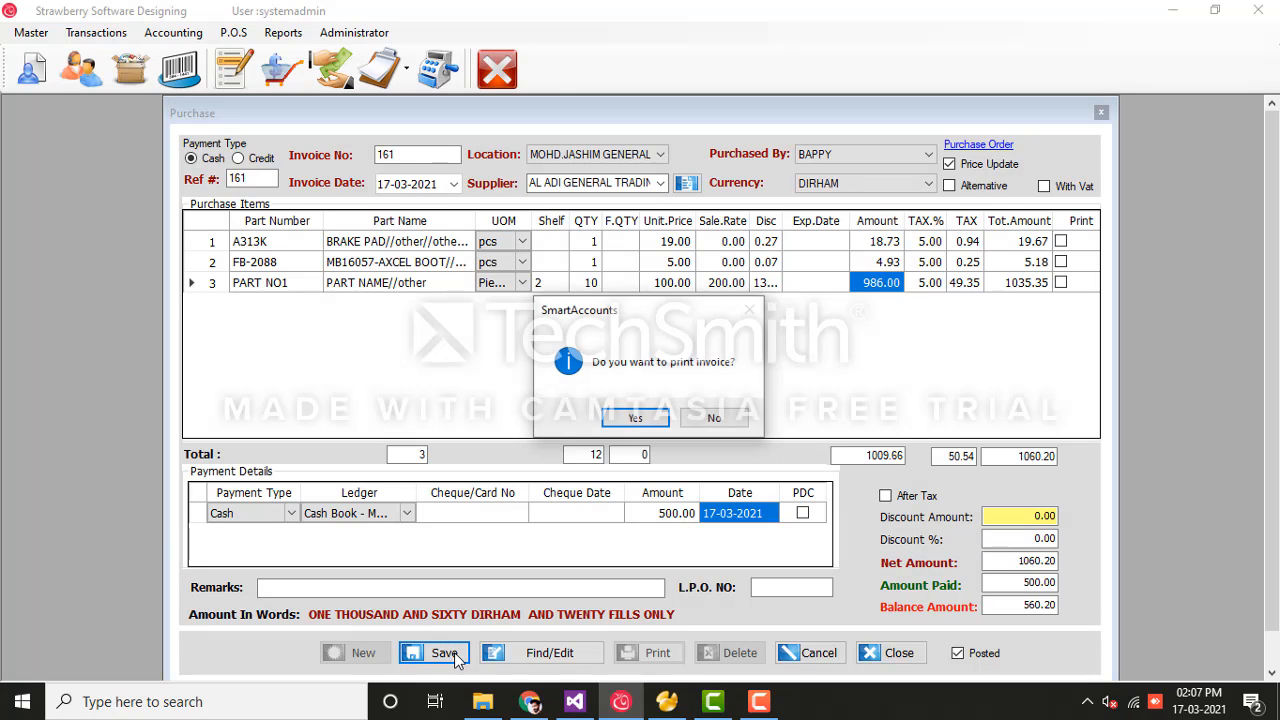
pyautogui.click(636, 419)
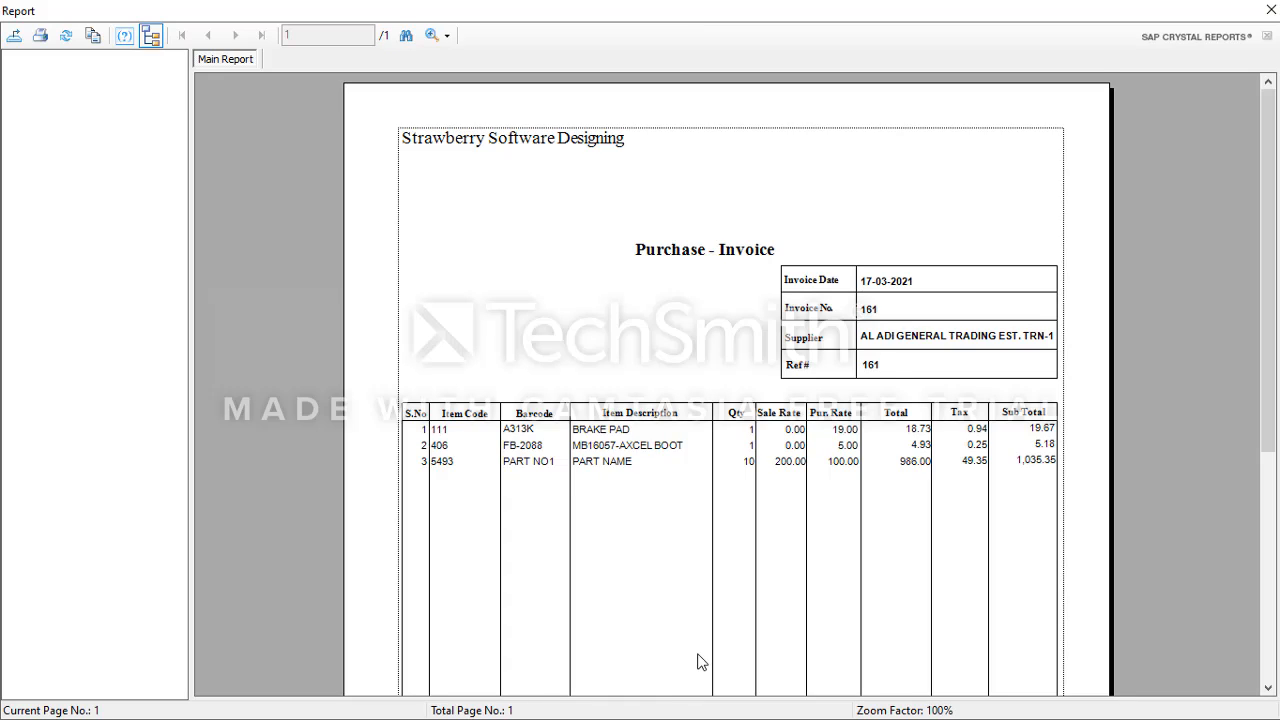
pyautogui.scroll(-10, 700, 662)
pyautogui.scroll(9, 700, 662)
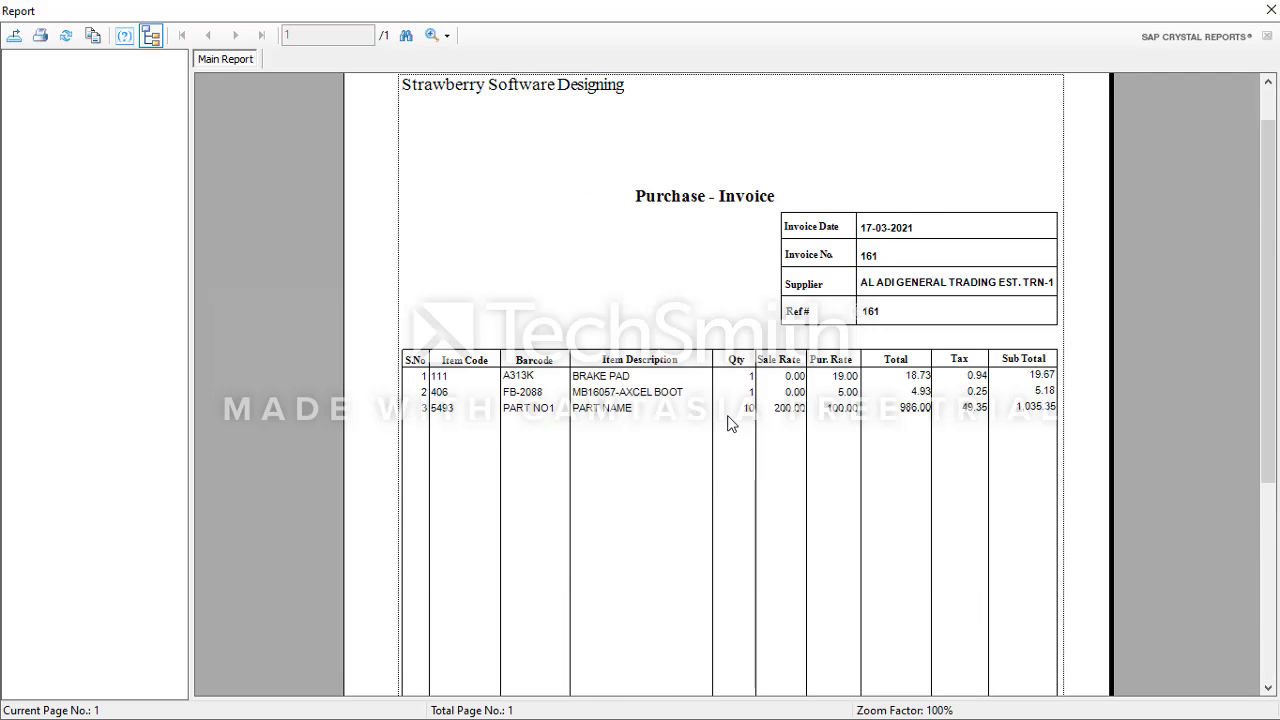
pyautogui.click(1271, 9)
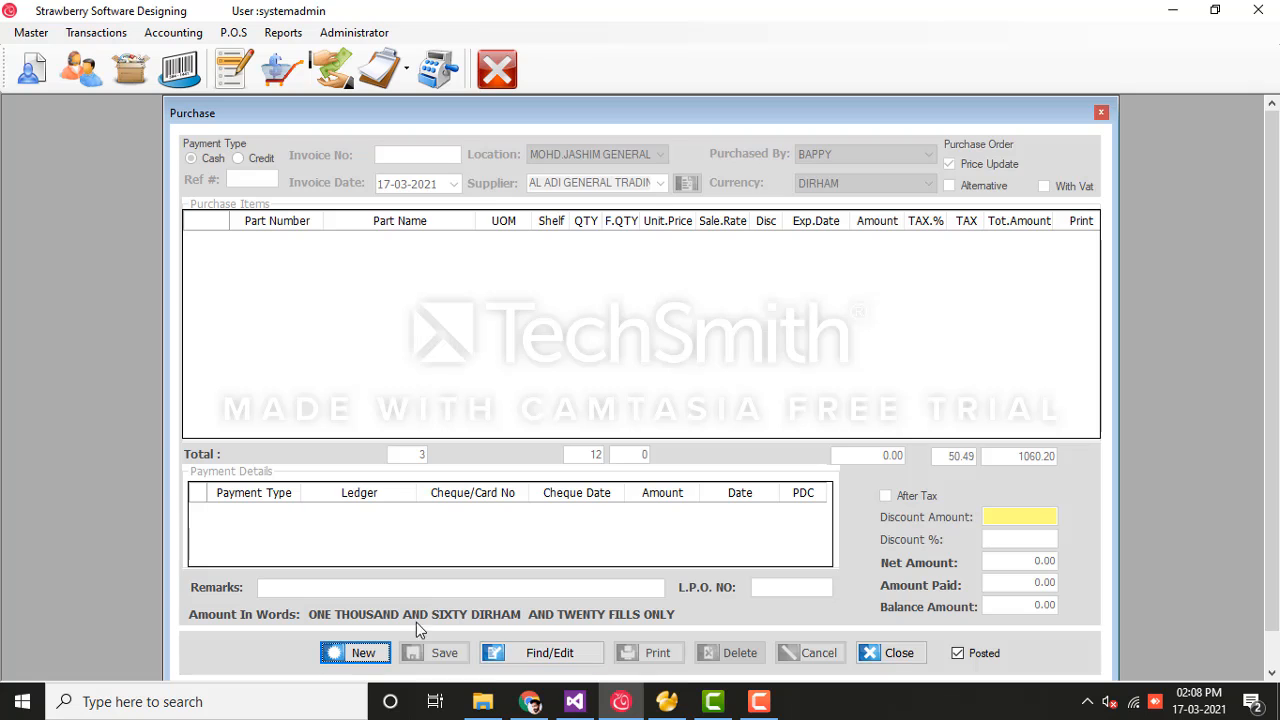
# Step: Create a purchase order from AL ADI GENERAL TRADING for part 334380-lucidis, saving without printing
pyautogui.click(362, 653)
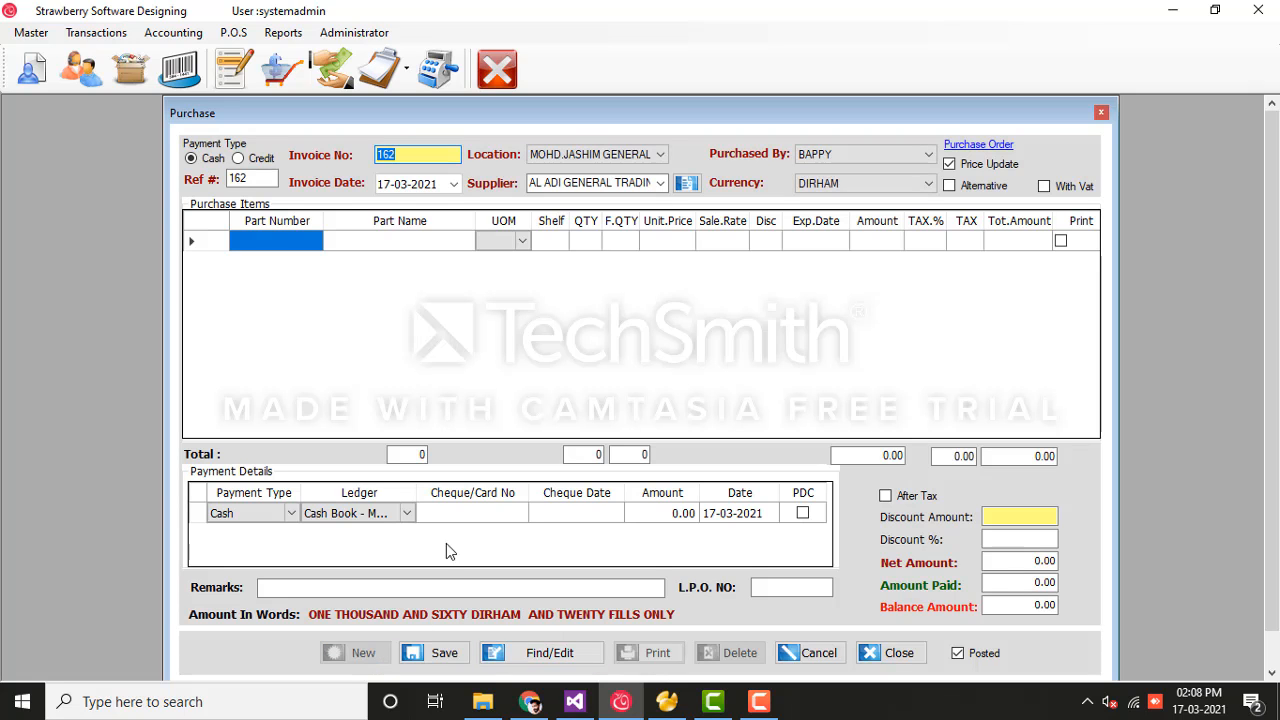
pyautogui.press('Tab')
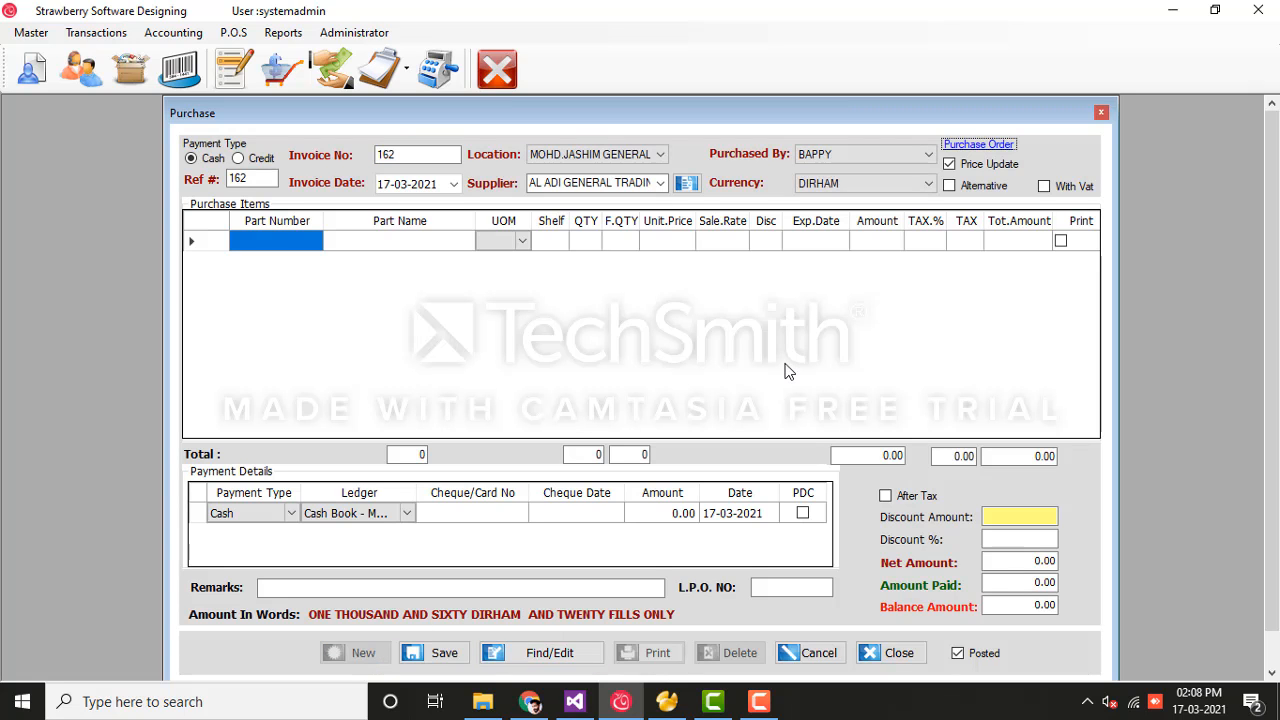
pyautogui.click(122, 36)
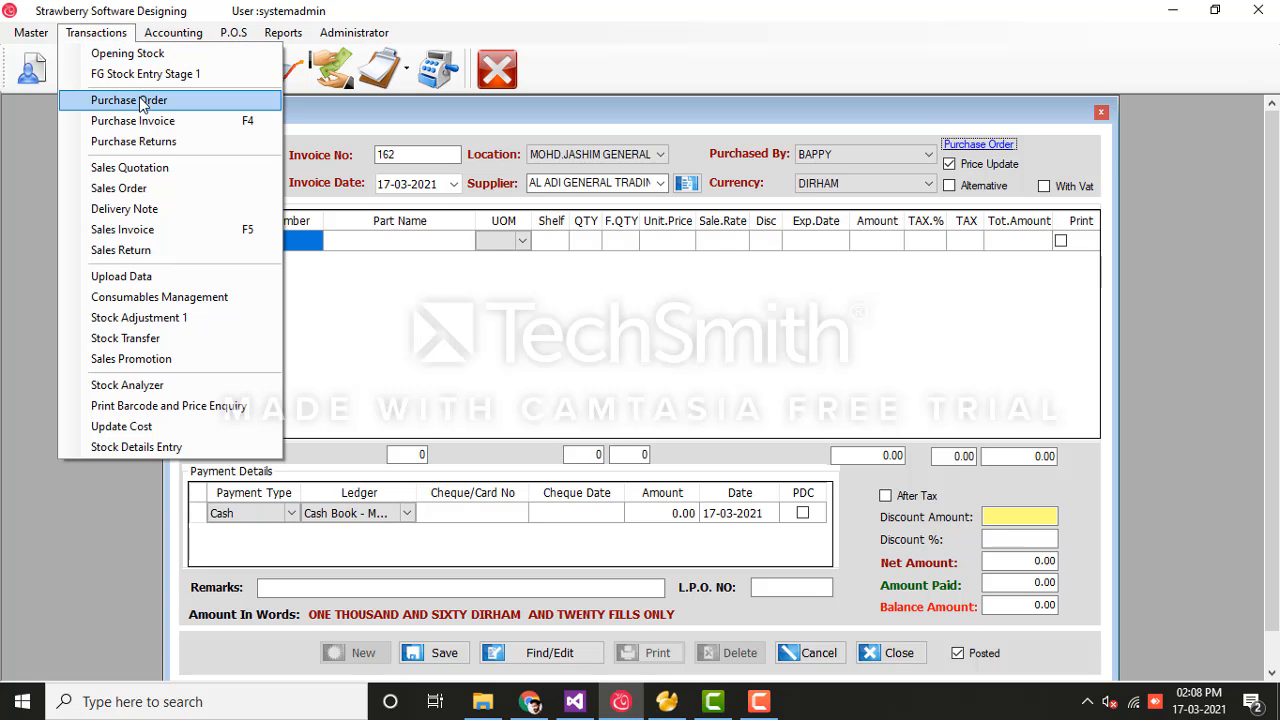
pyautogui.click(140, 97)
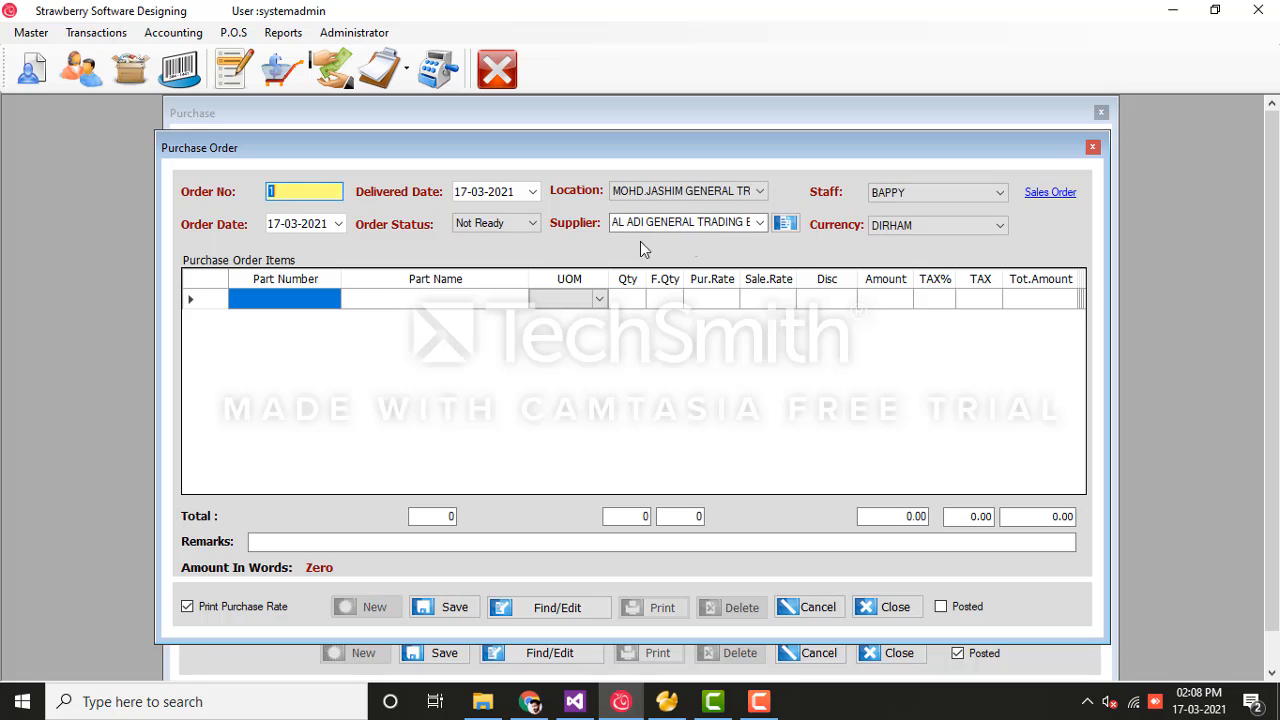
pyautogui.click(758, 224)
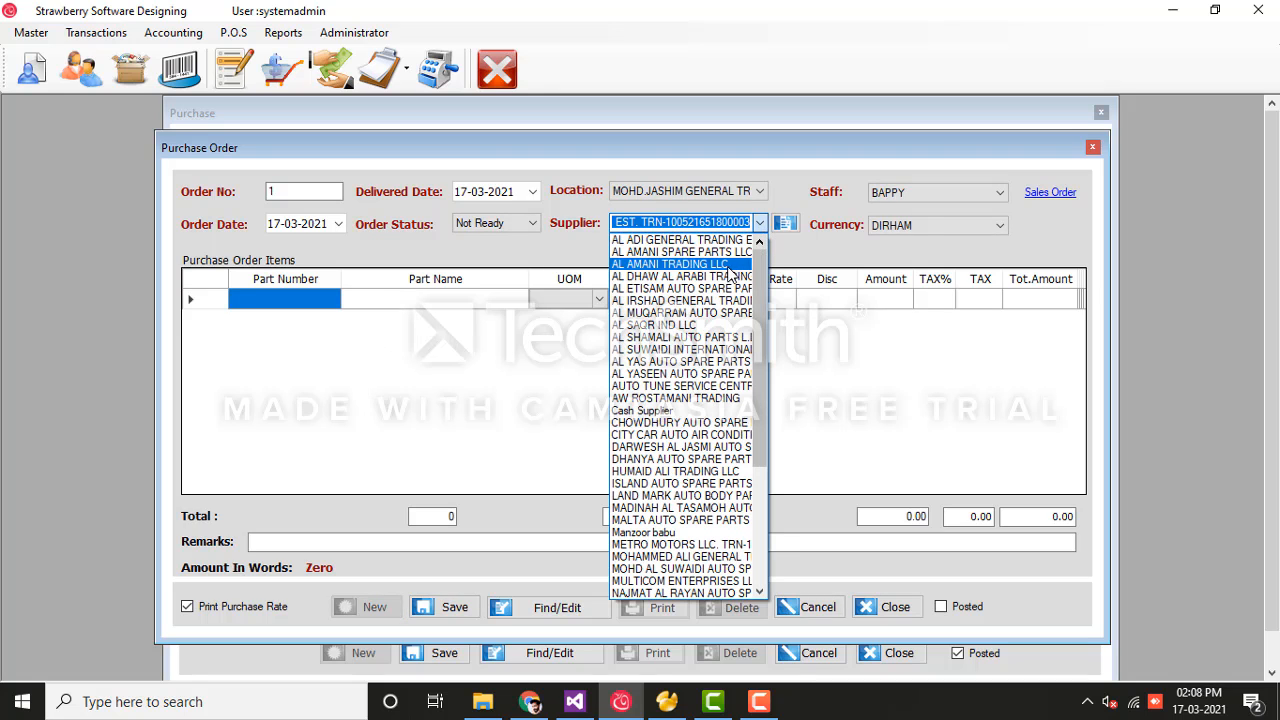
pyautogui.click(690, 240)
pyautogui.click(437, 302)
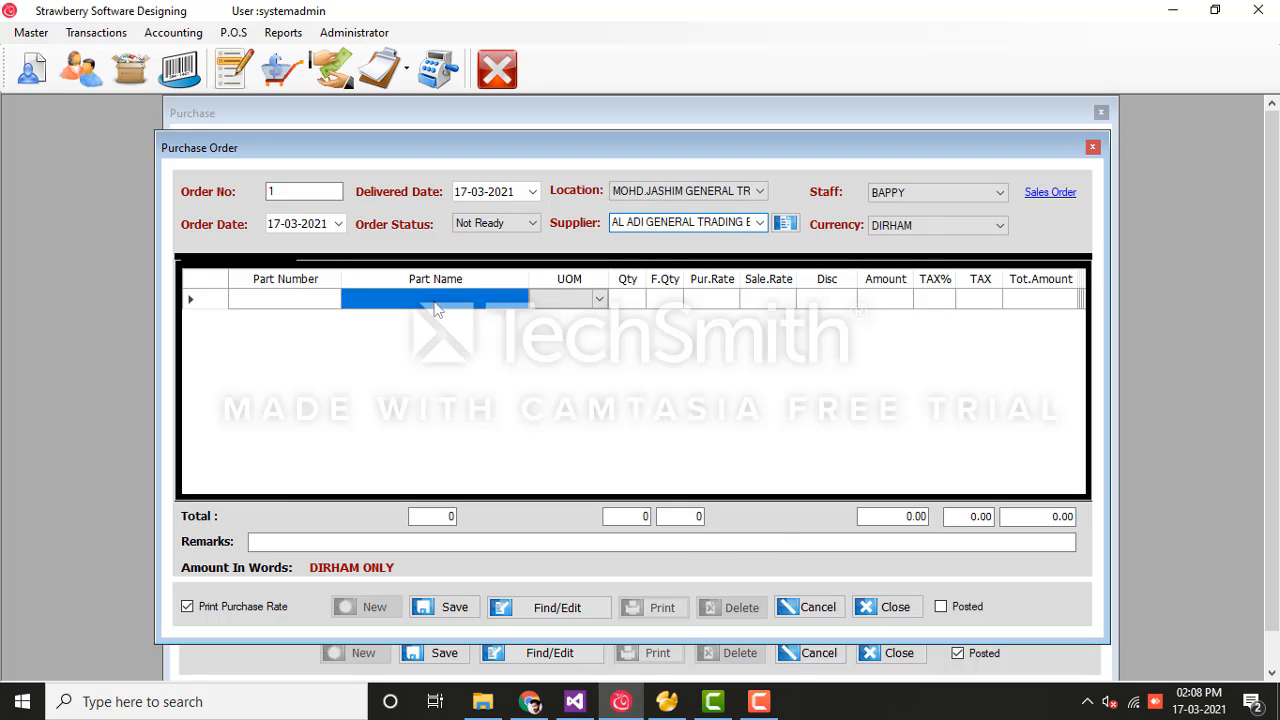
pyautogui.doubleClick(512, 404)
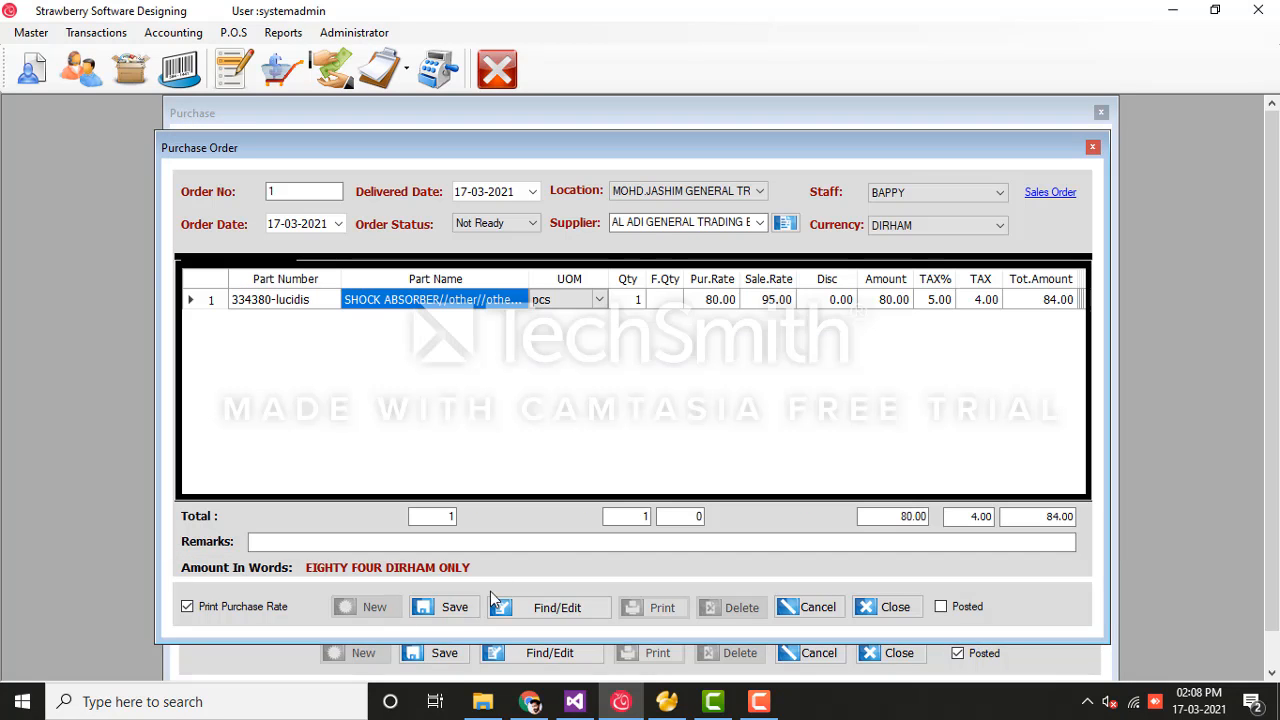
pyautogui.click(455, 610)
pyautogui.click(712, 419)
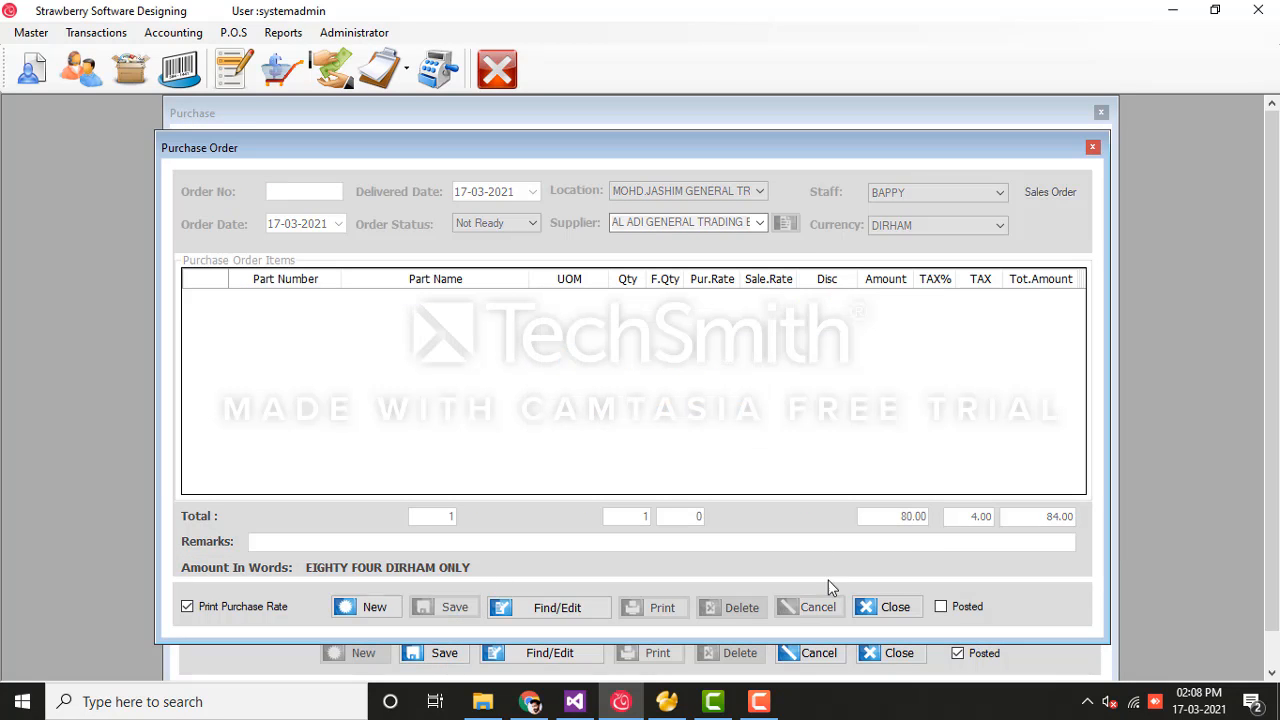
# Step: Import pending purchase order 1 from AL ADI GENERAL TRADING into the purchase invoice
pyautogui.click(990, 148)
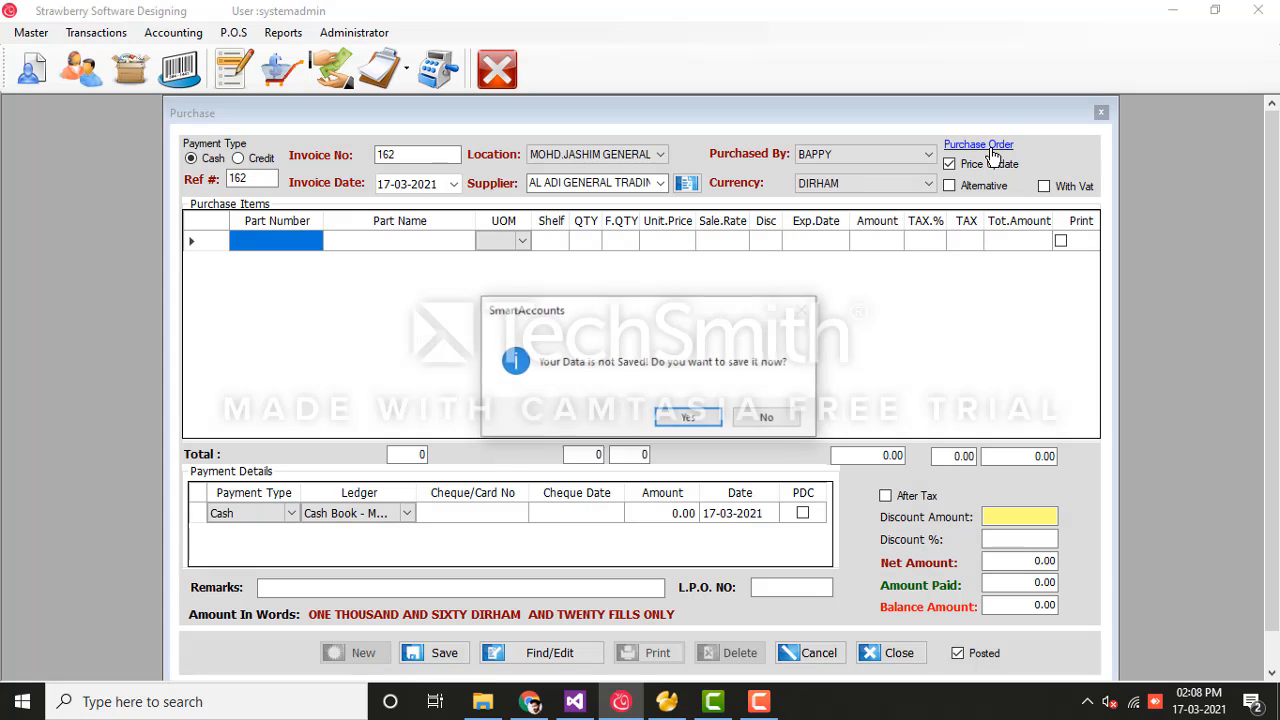
pyautogui.click(760, 418)
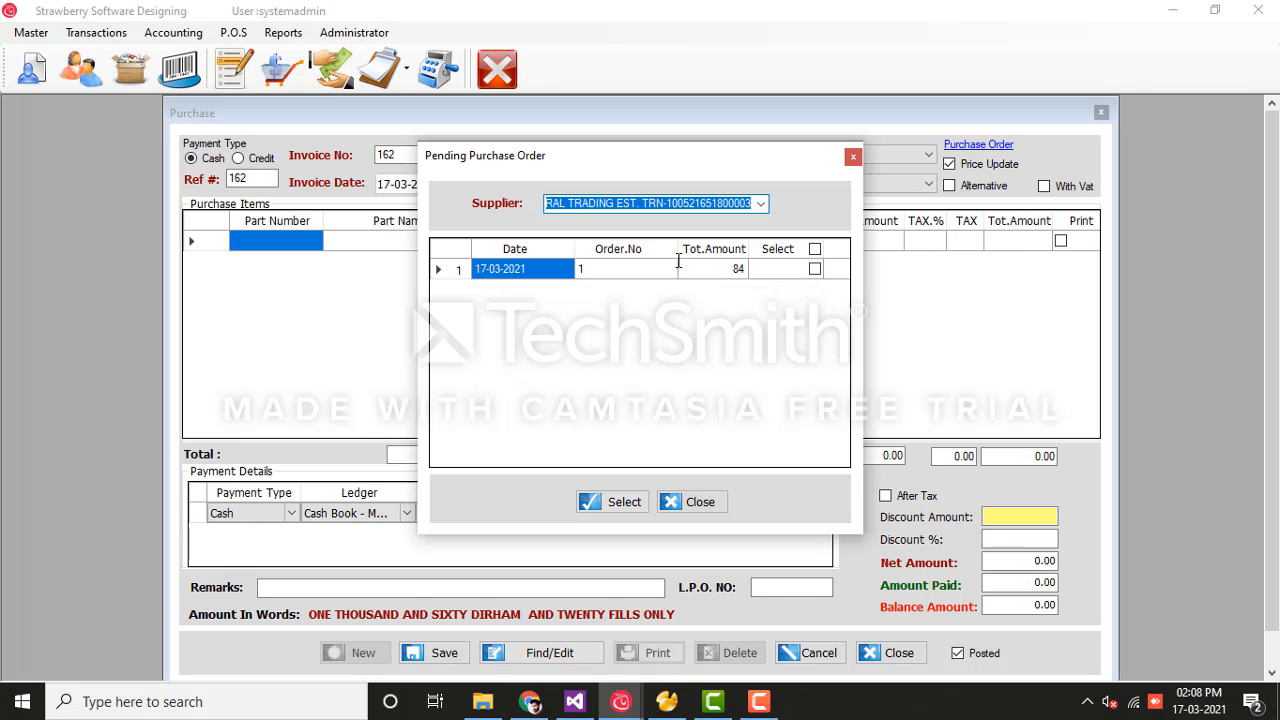
pyautogui.click(760, 204)
pyautogui.click(760, 204)
pyautogui.click(815, 269)
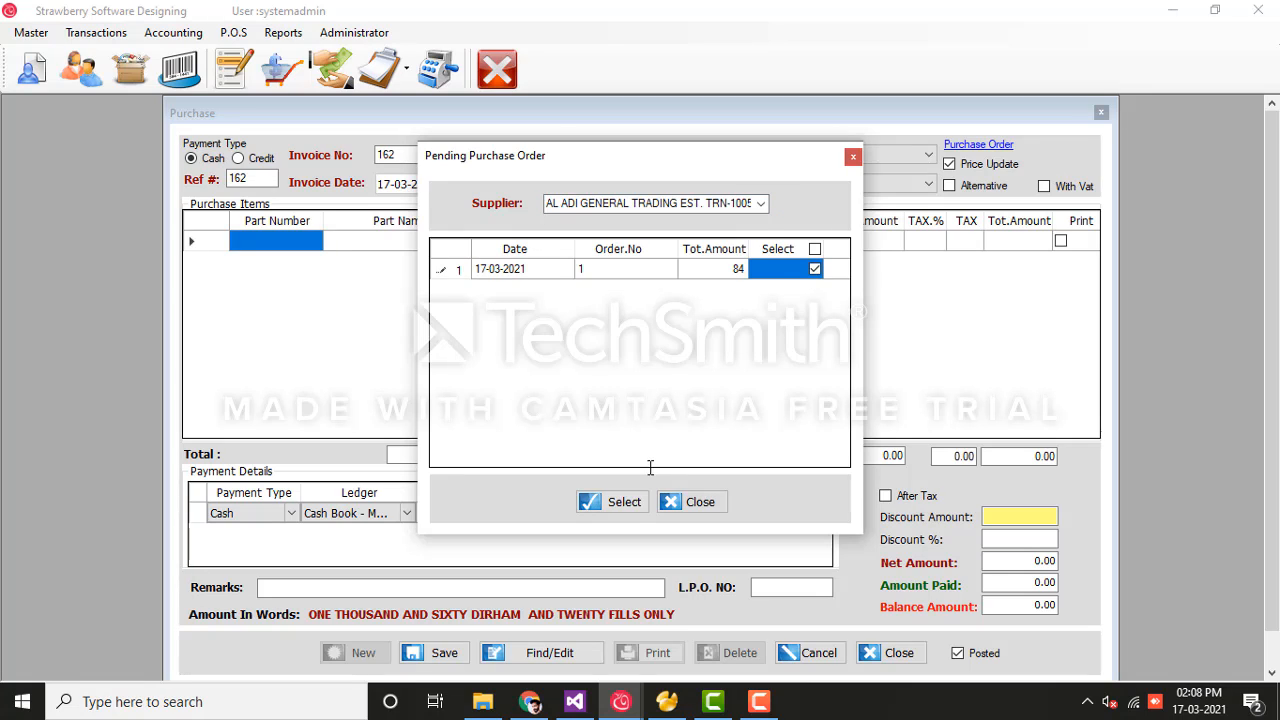
pyautogui.click(610, 502)
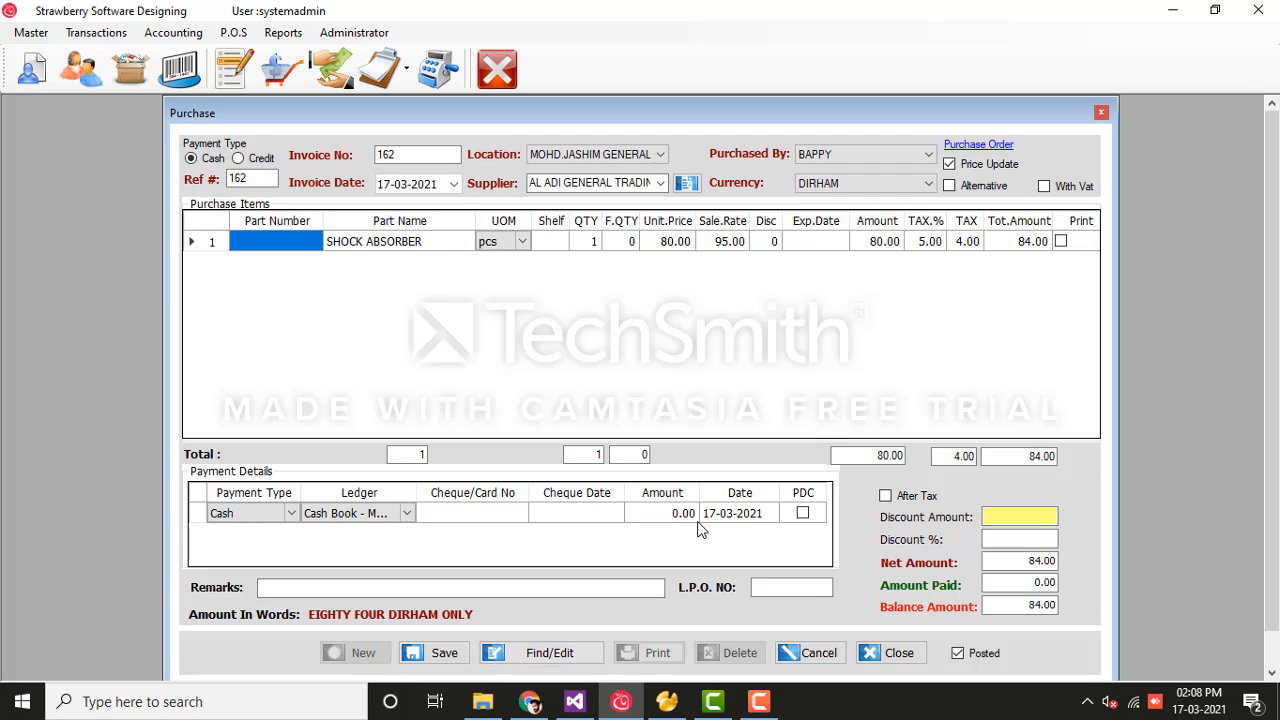
# Step: Save purchase invoice 162 without printing and go to Accounting > Payment Vouchers
pyautogui.click(444, 653)
pyautogui.click(718, 420)
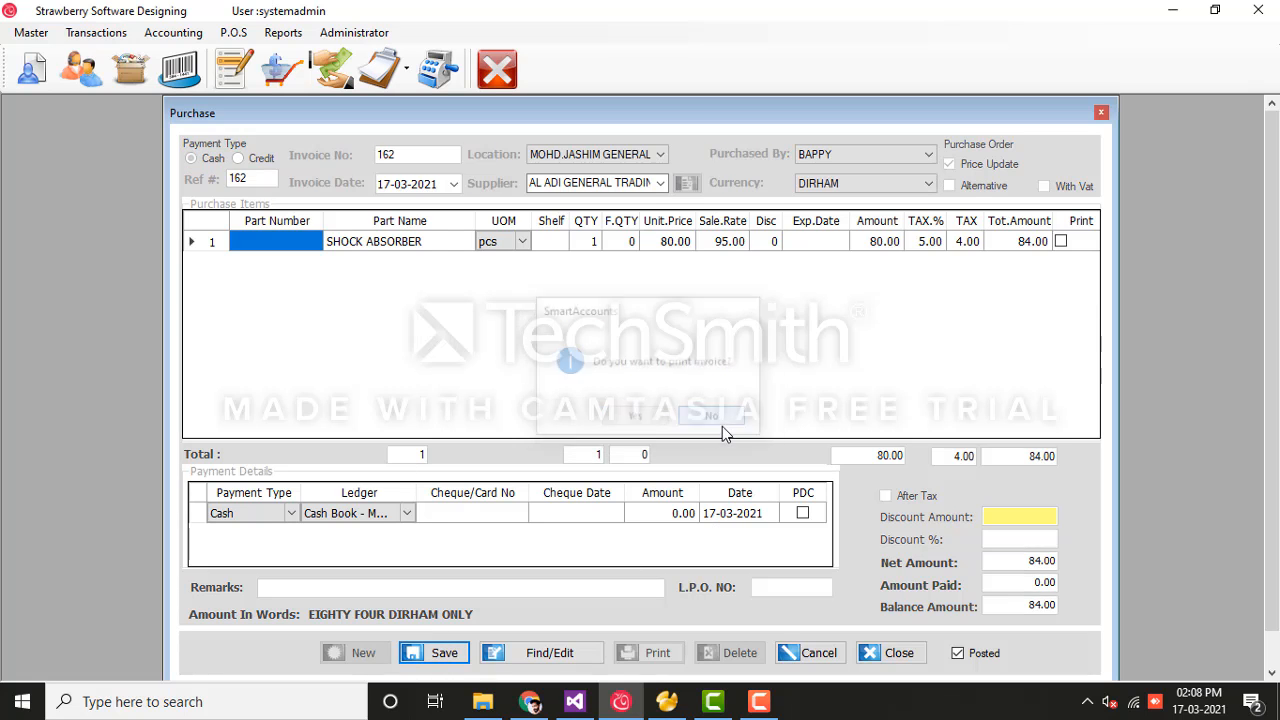
pyautogui.click(173, 32)
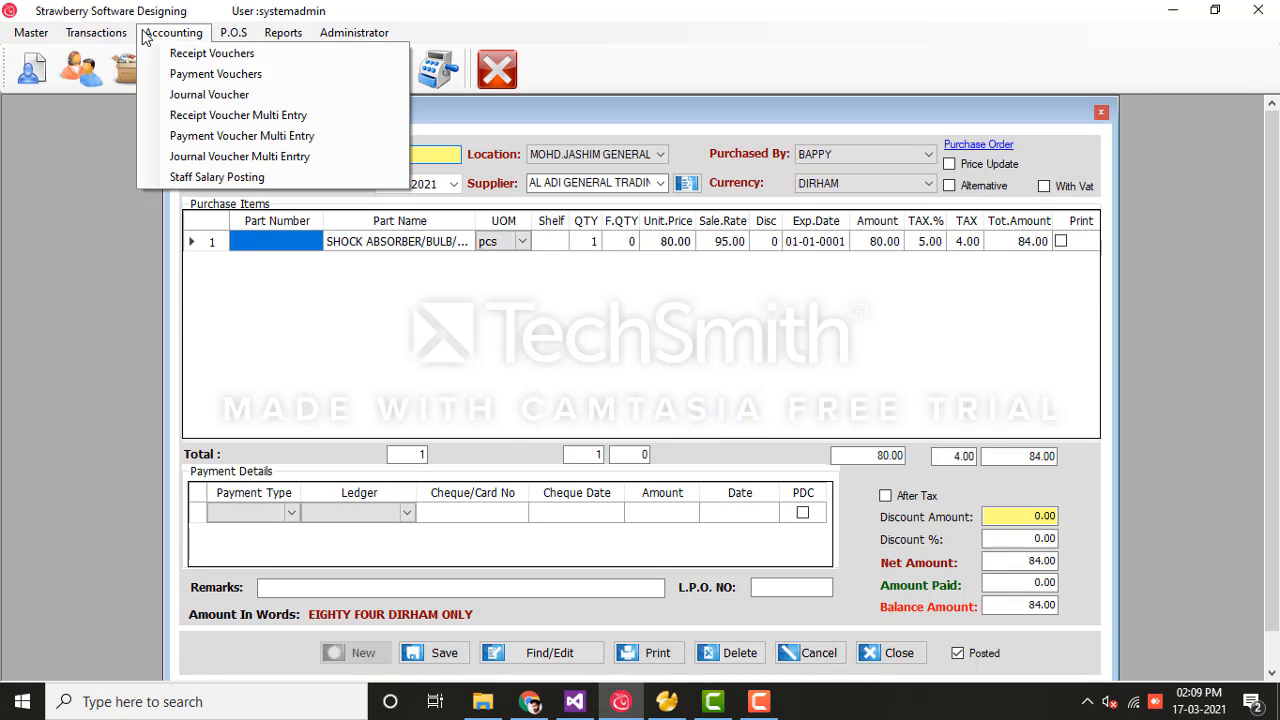
pyautogui.click(175, 76)
# Step: Start a payment voucher for Creditors account 92 via search 'al ad', tick invoice 162, then discard the voucher
pyautogui.click(371, 655)
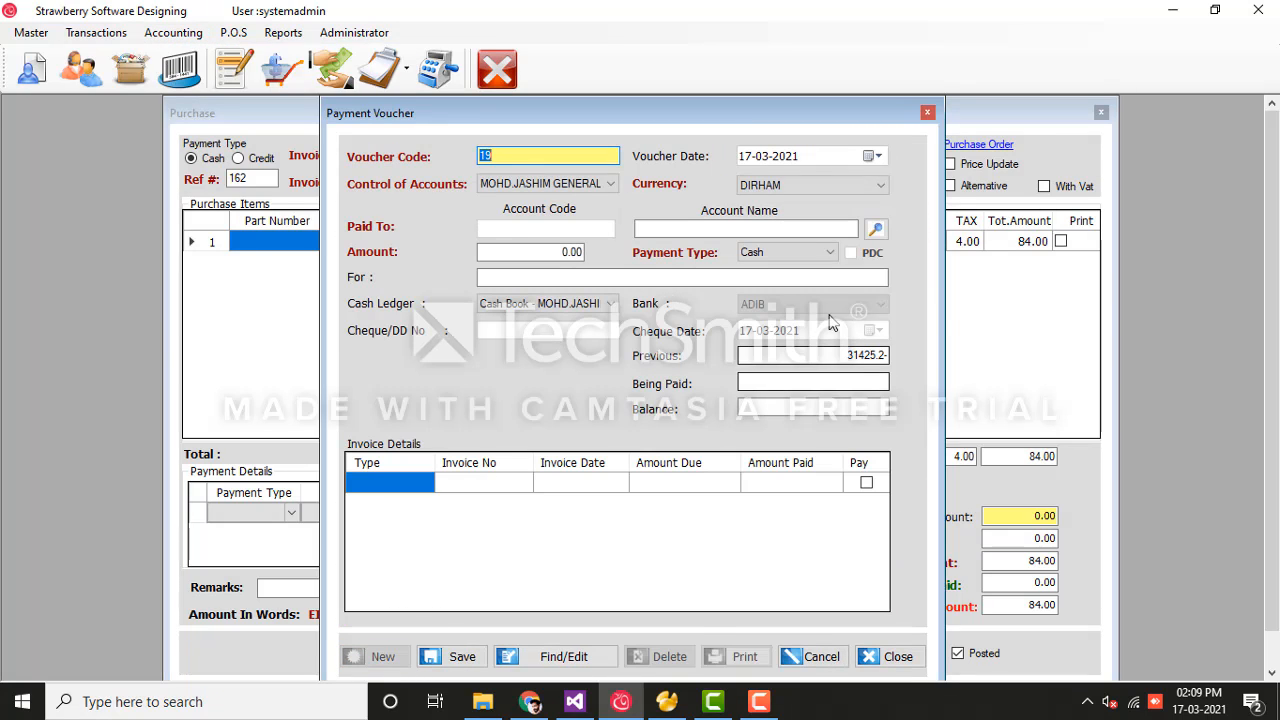
pyautogui.click(874, 229)
pyautogui.write('a')
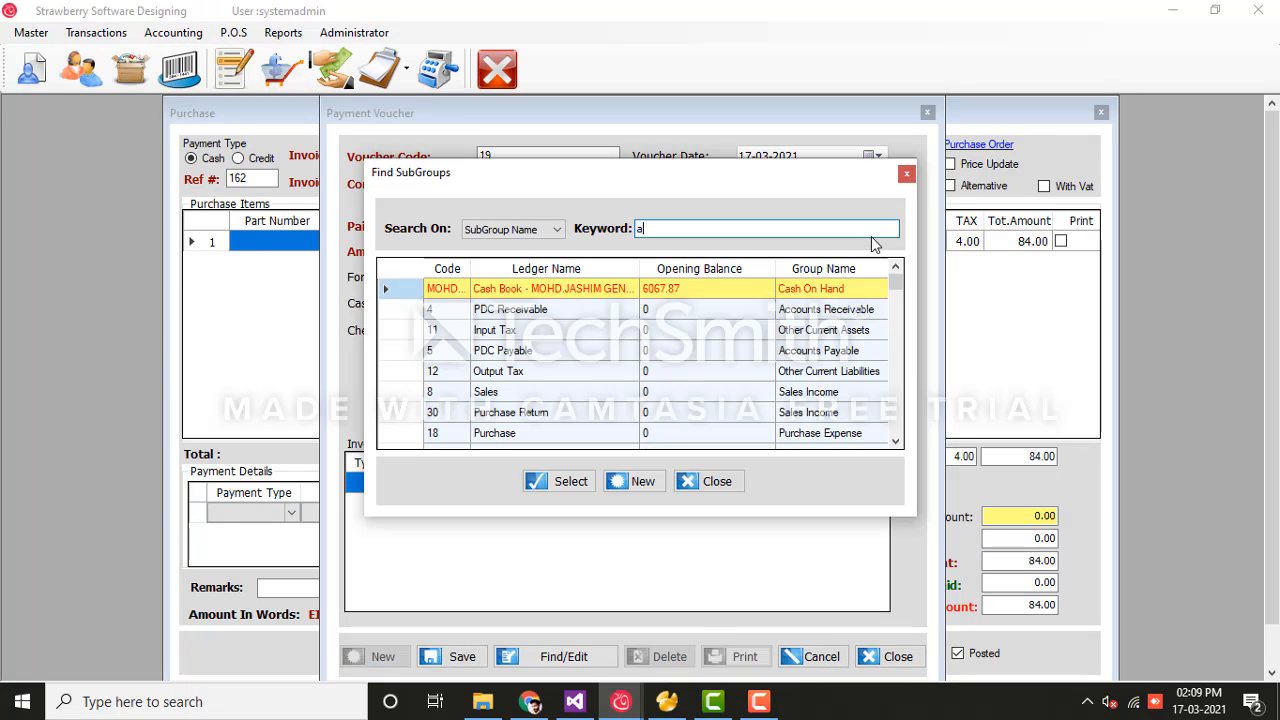
pyautogui.write('l ad')
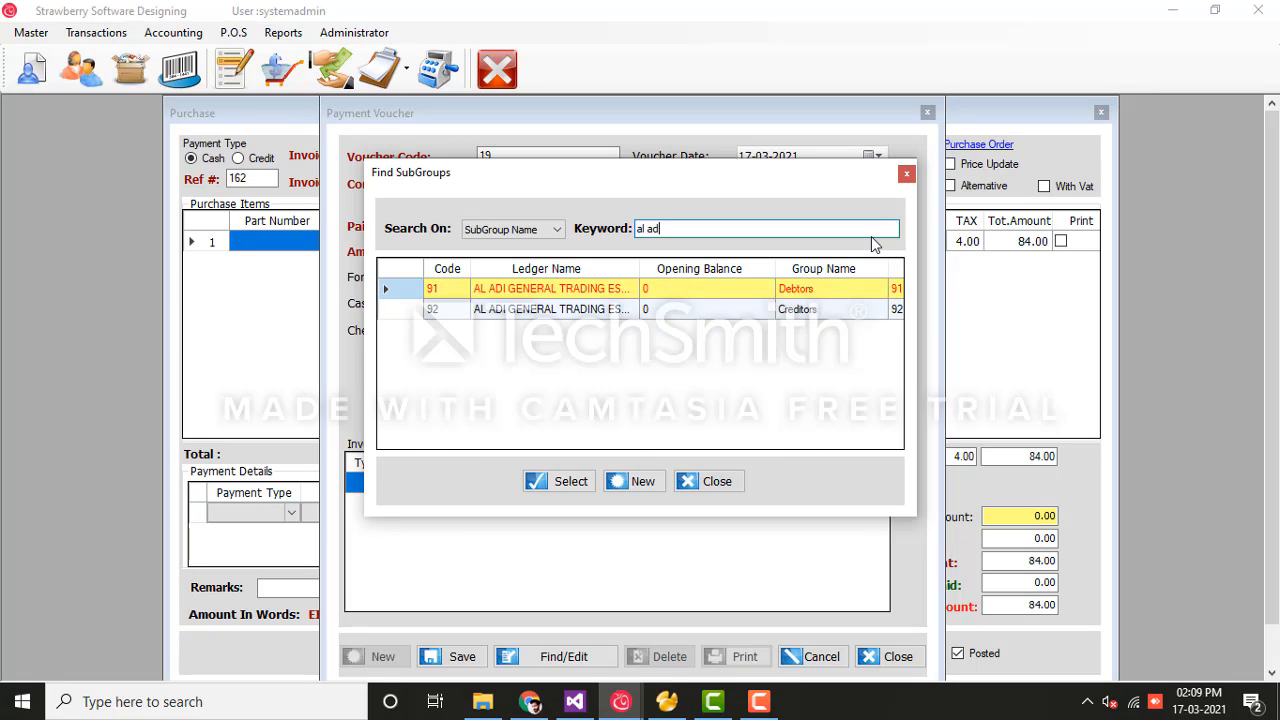
pyautogui.click(622, 312)
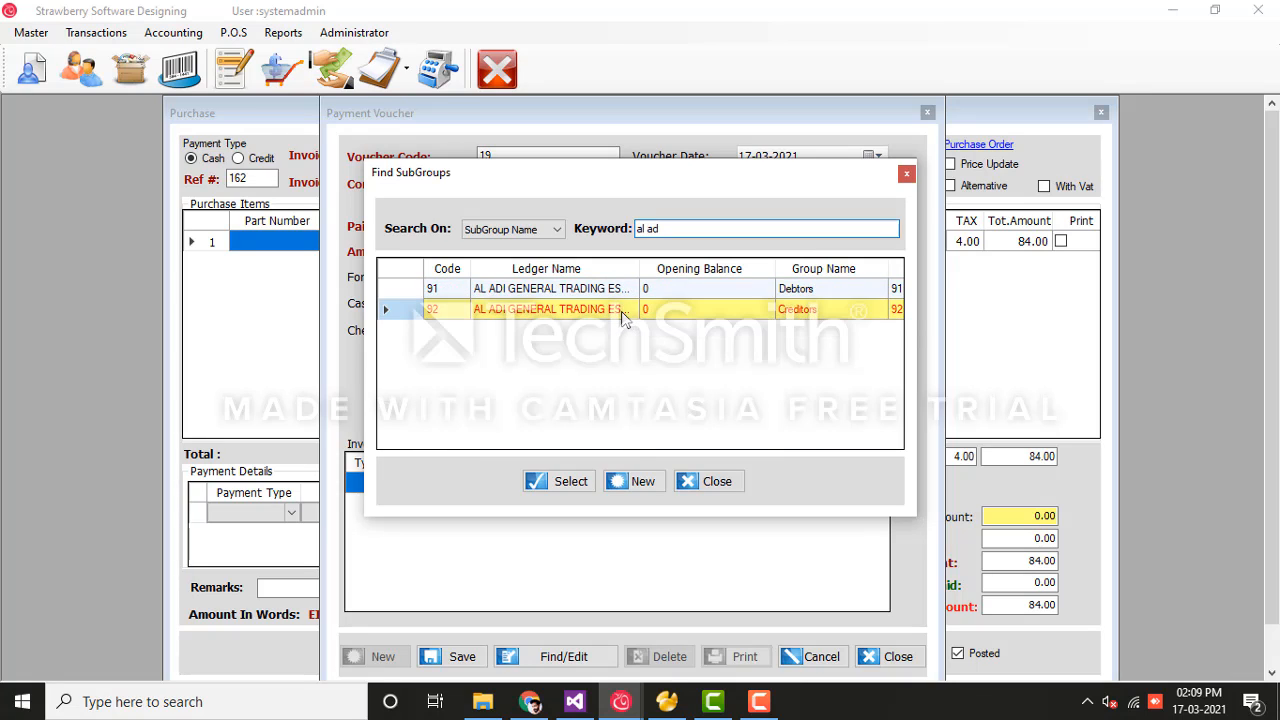
pyautogui.click(568, 481)
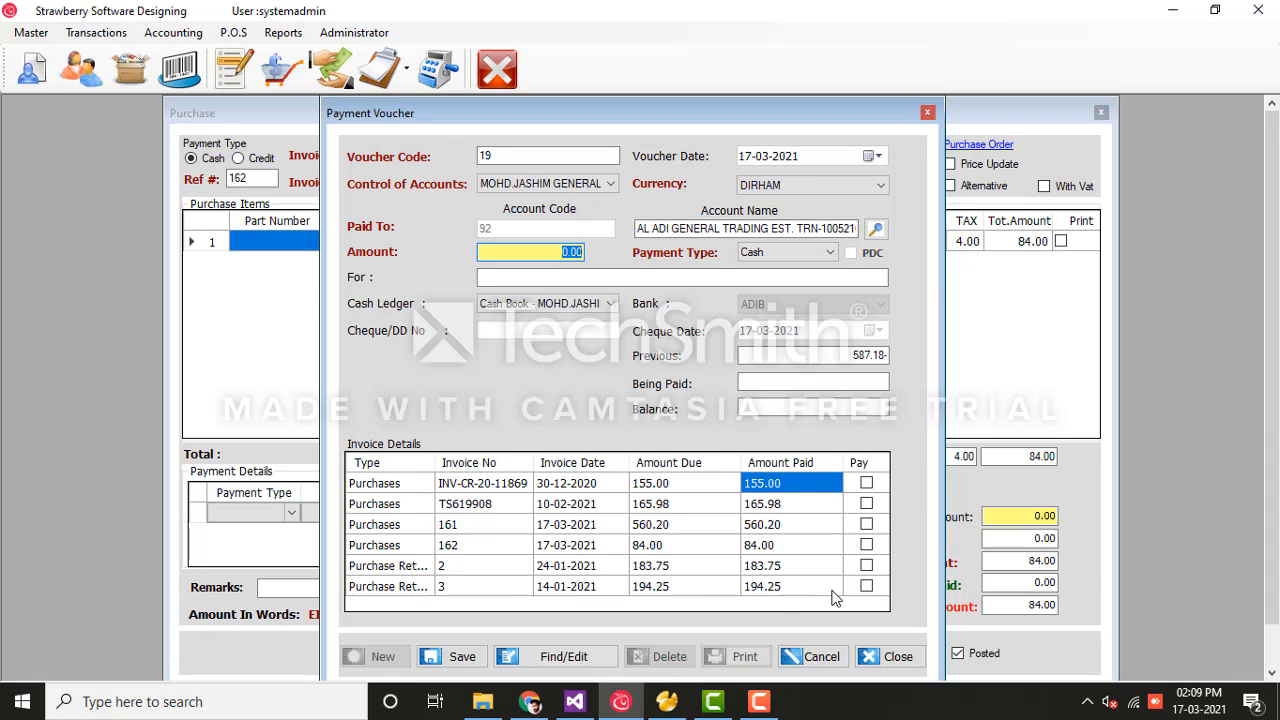
pyautogui.click(866, 545)
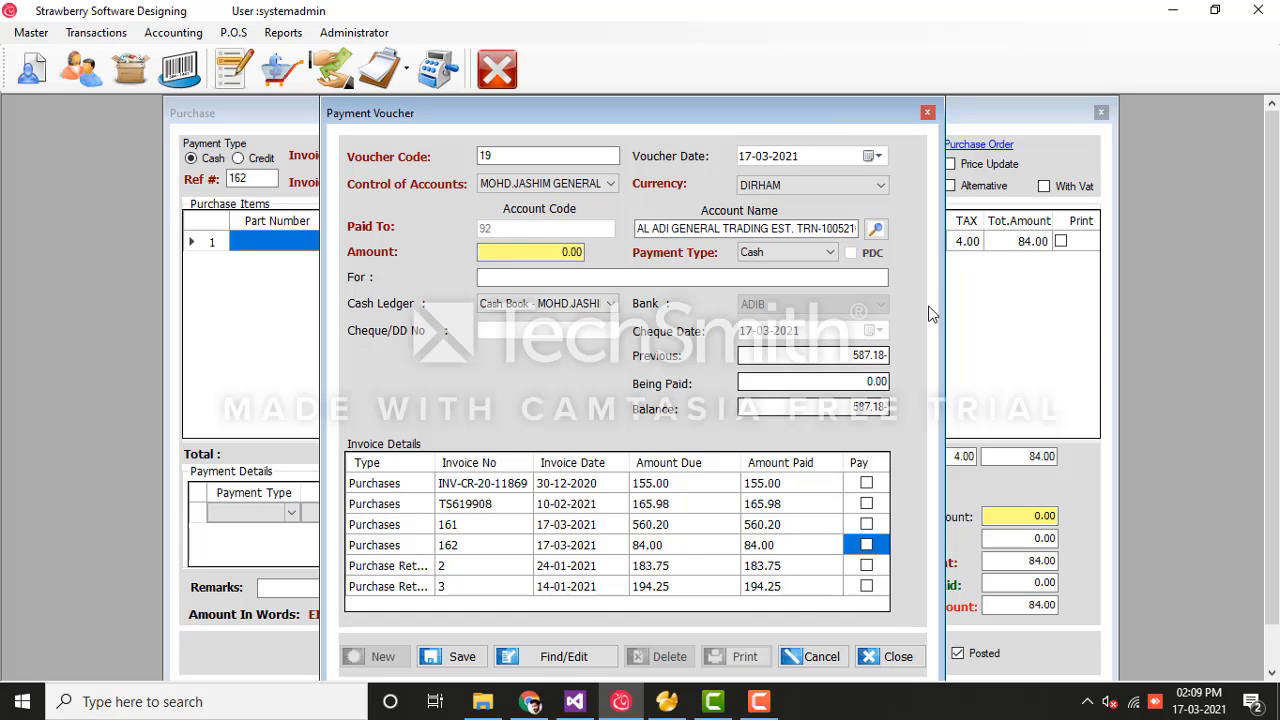
pyautogui.click(928, 113)
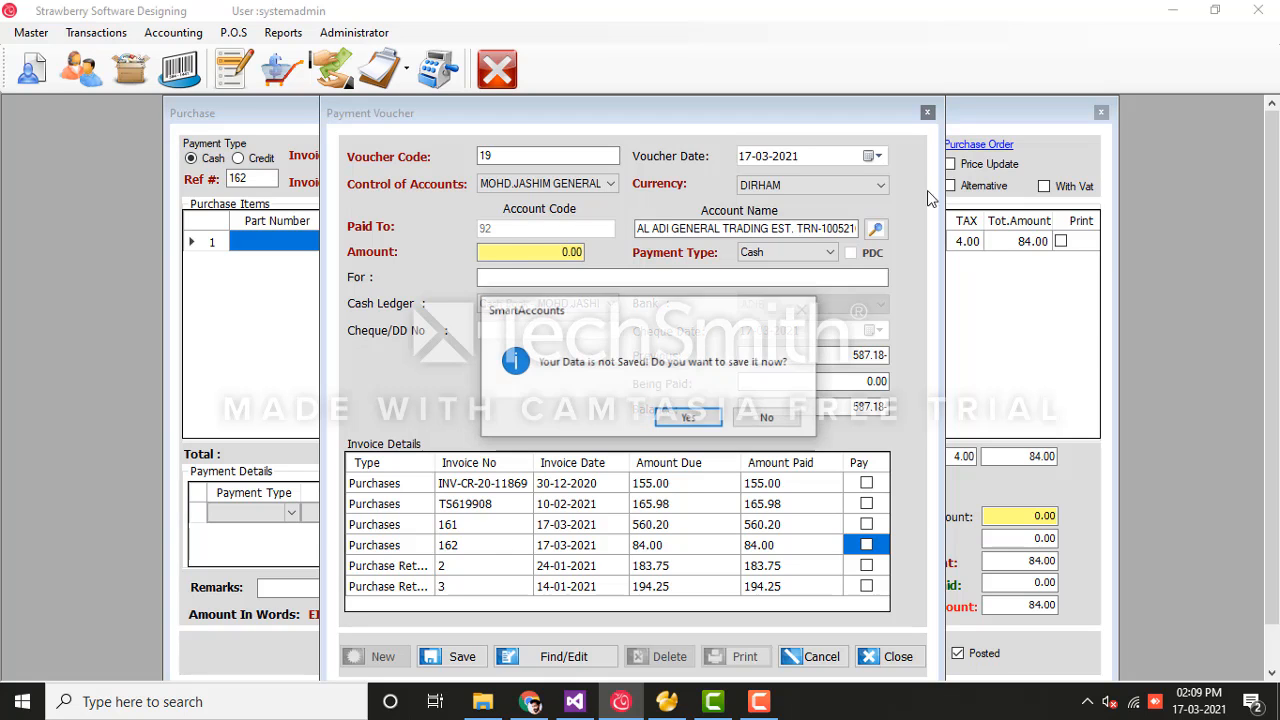
pyautogui.click(764, 420)
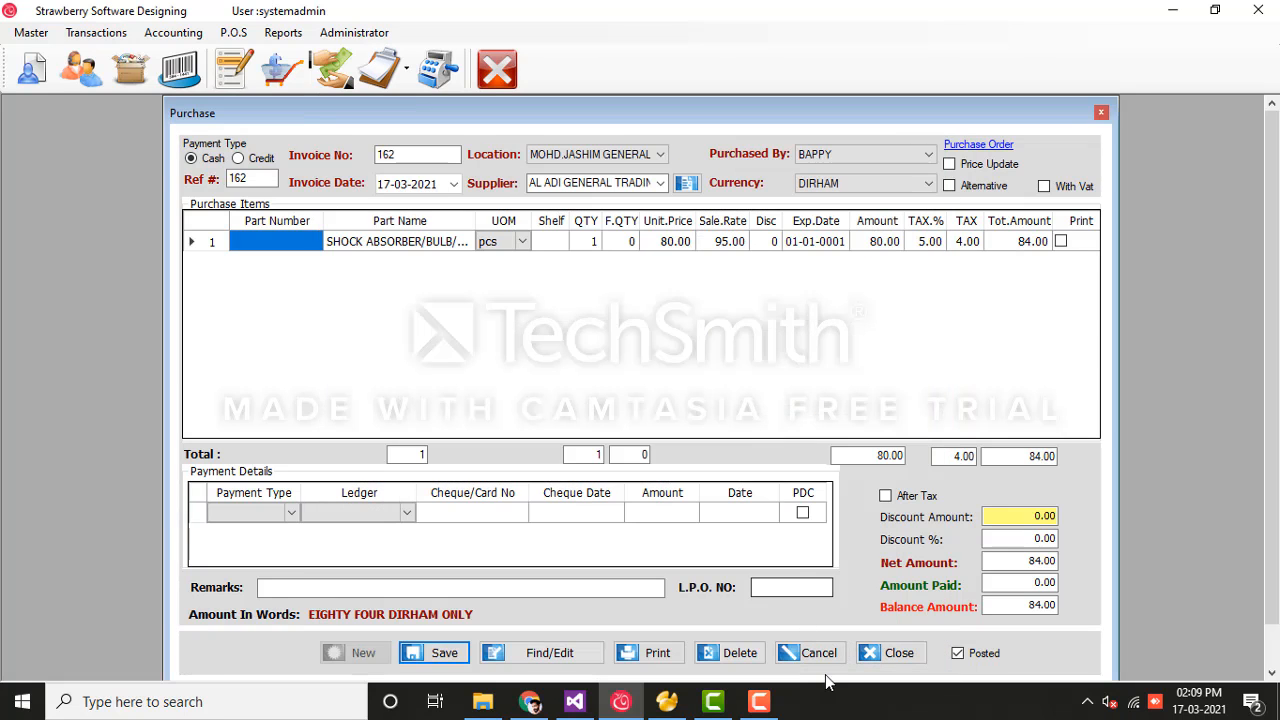
# Step: Clear the purchase form and reload saved purchase invoice 162 through Find/Edit
pyautogui.click(779, 652)
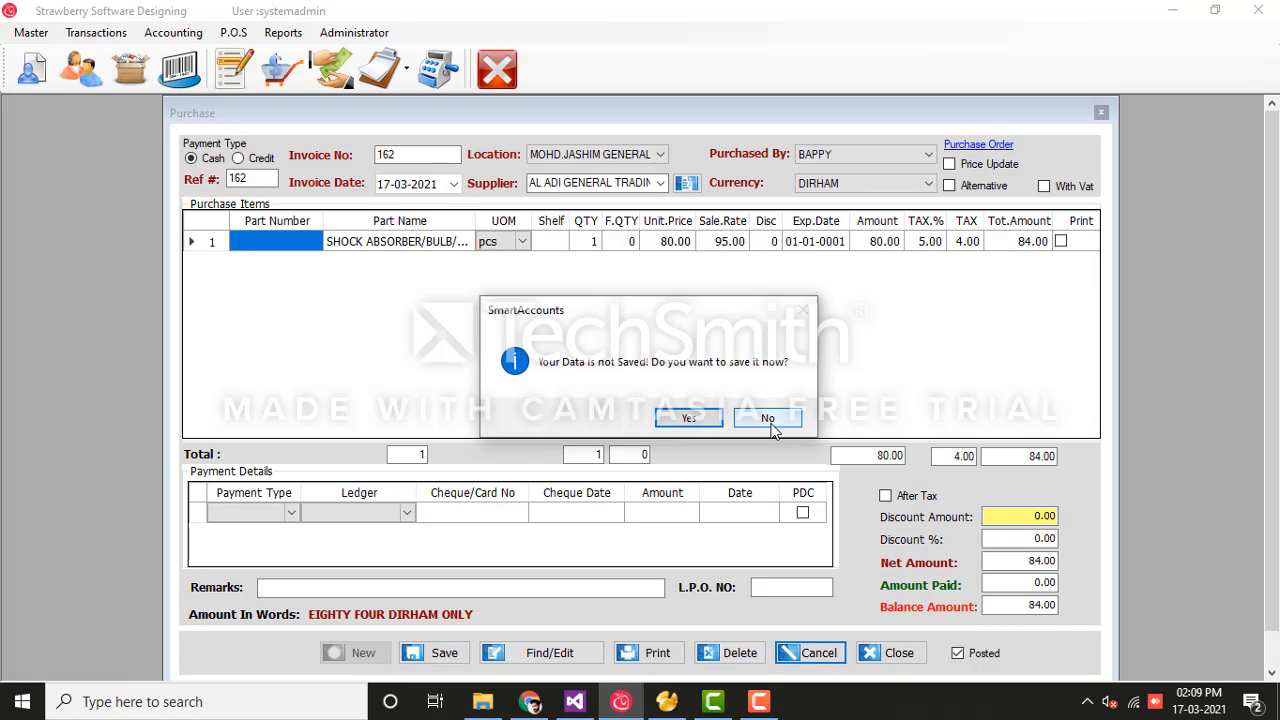
pyautogui.click(768, 420)
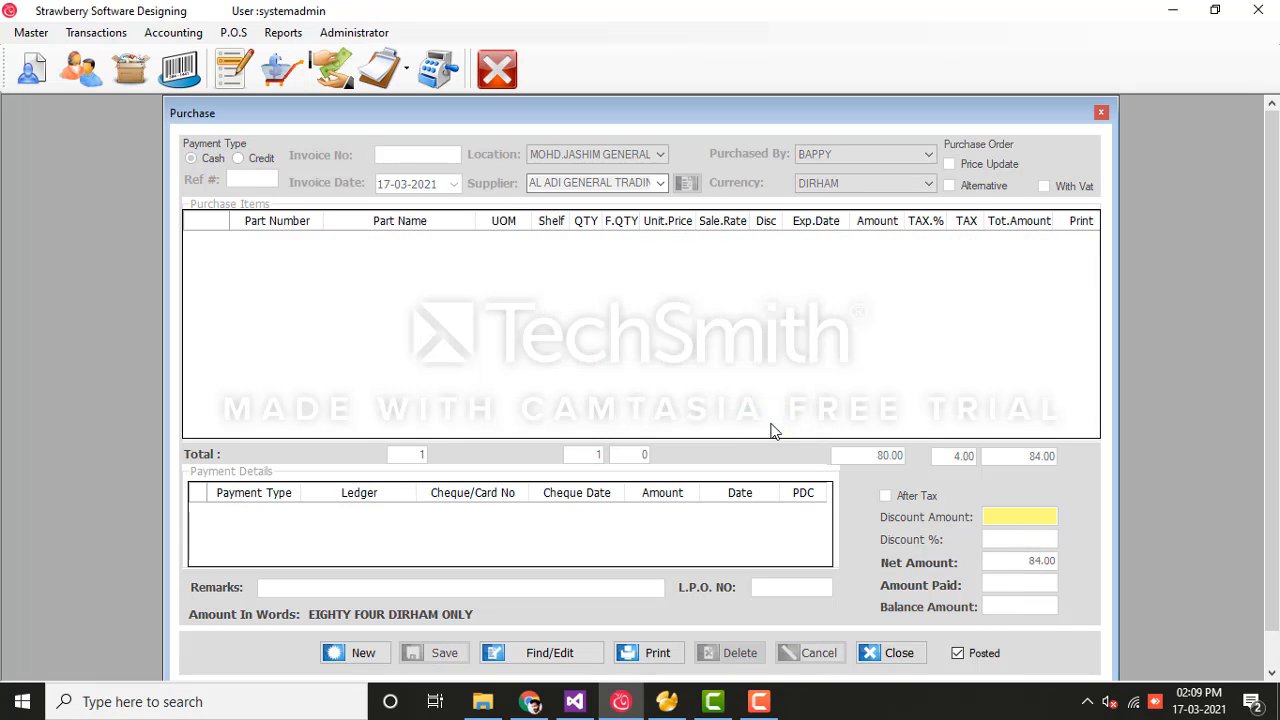
pyautogui.click(558, 656)
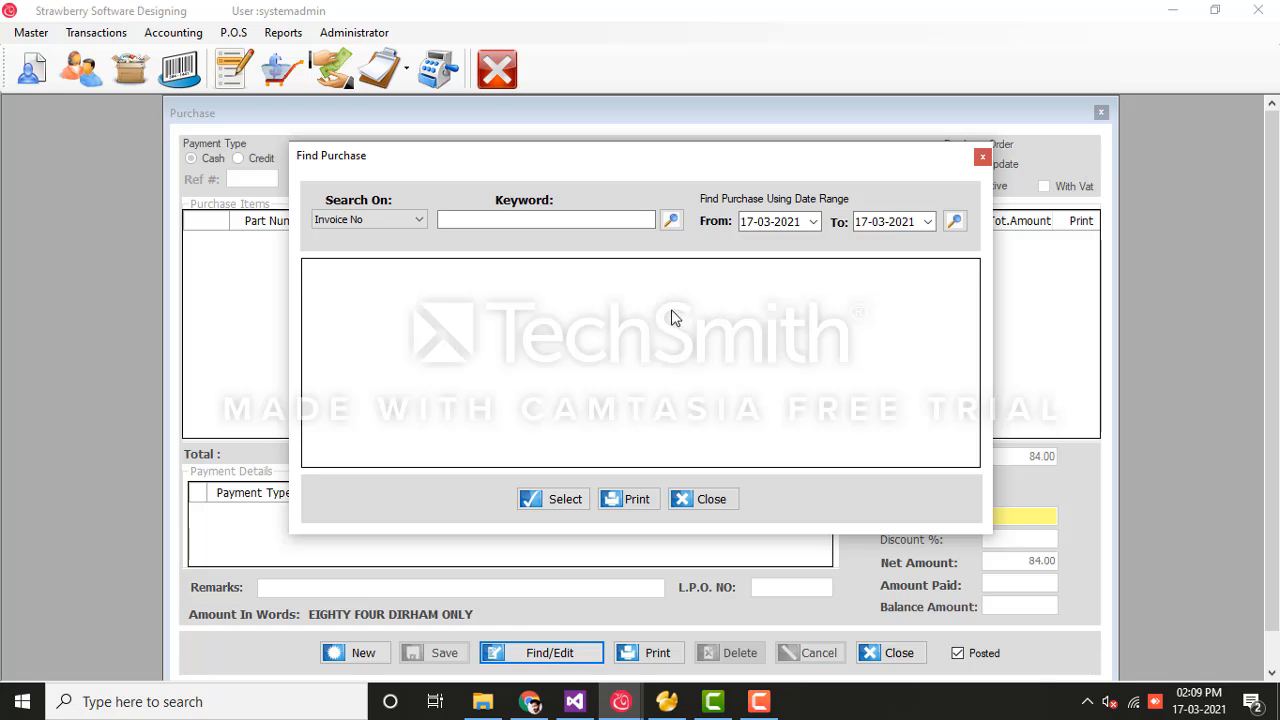
pyautogui.click(672, 221)
pyautogui.scroll(-1, 988, 395)
pyautogui.scroll(-20, 988, 395)
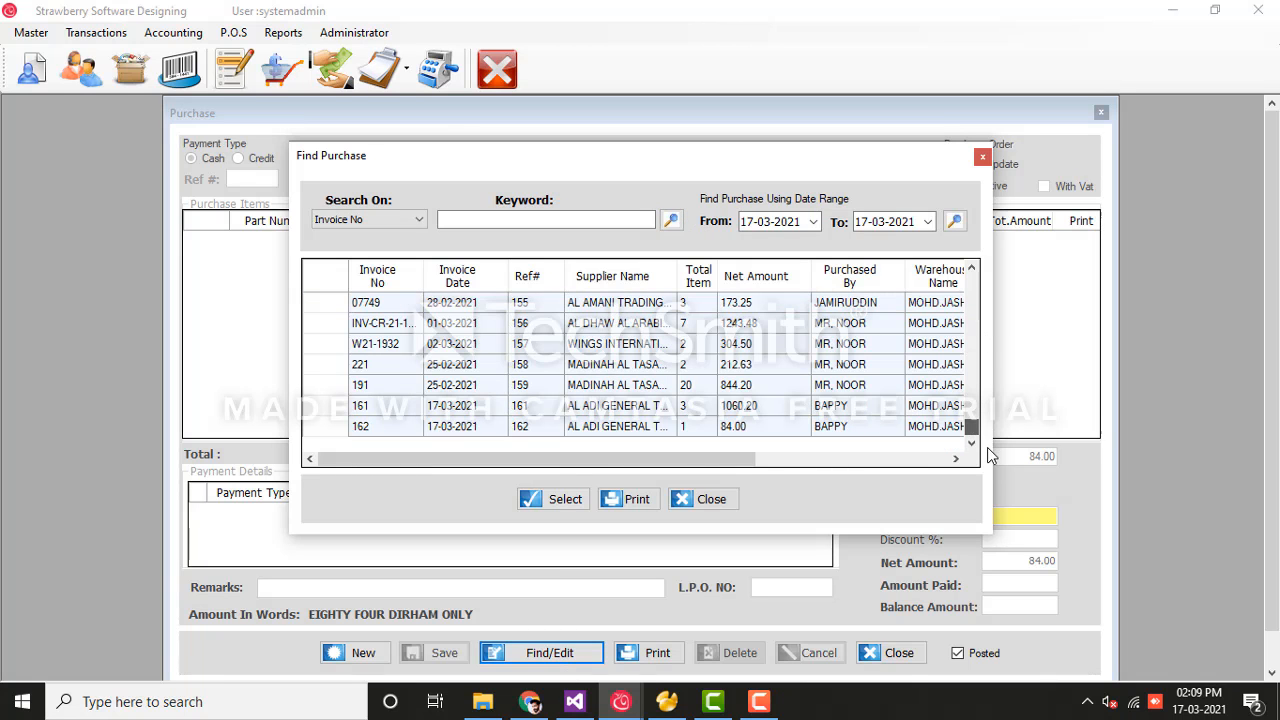
pyautogui.click(598, 428)
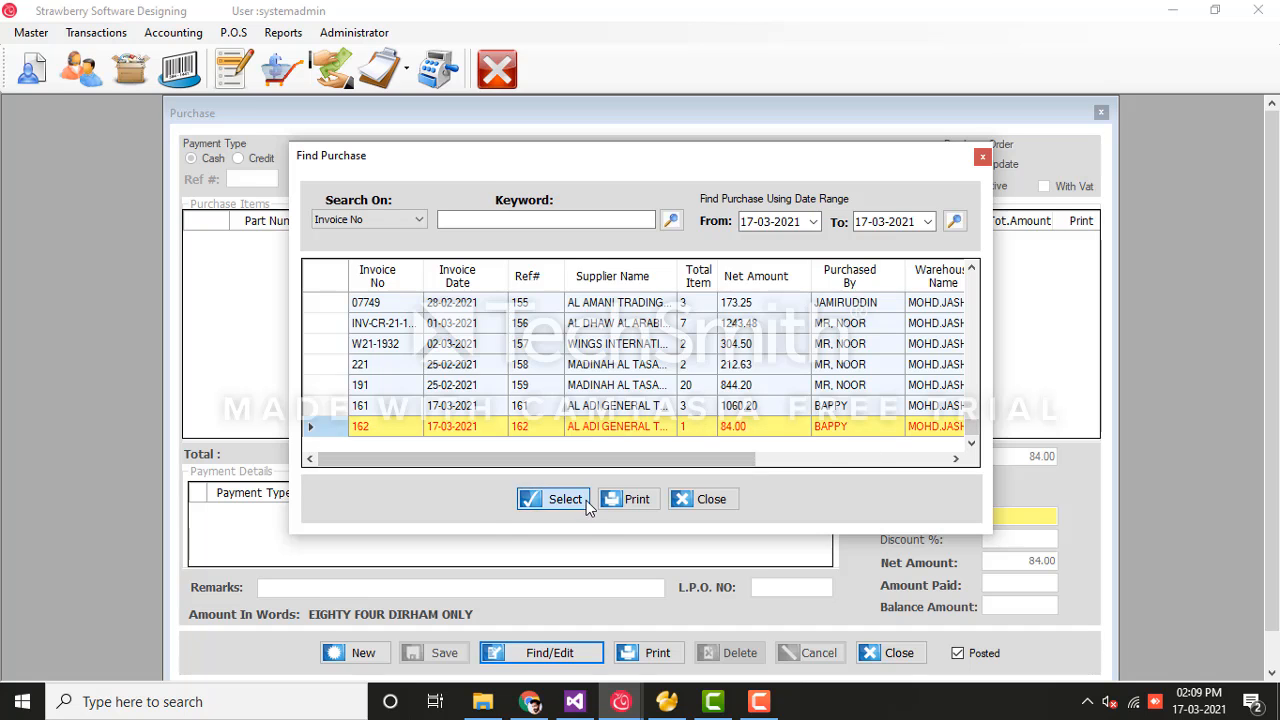
pyautogui.click(586, 500)
# Step: Add a BATTERY DIN-100 line to invoice 162, save without printing, and close the window
pyautogui.rightClick(444, 267)
pyautogui.click(479, 285)
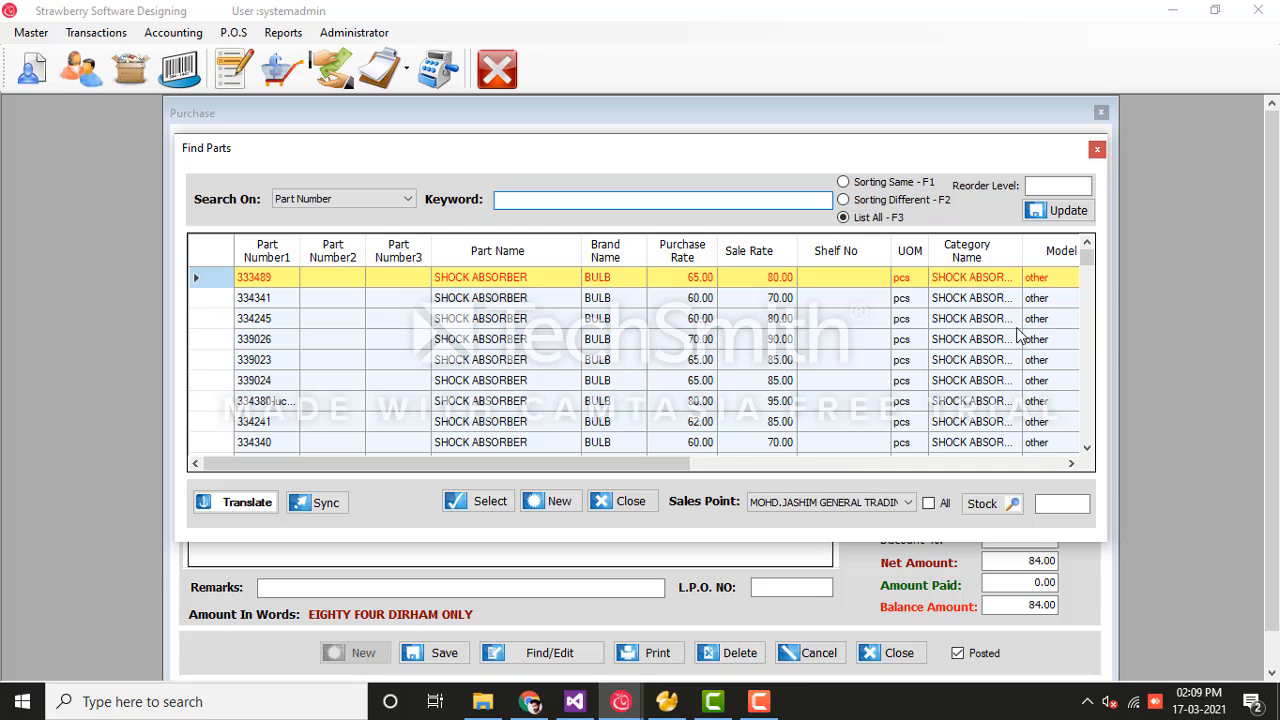
pyautogui.moveTo(1087, 262); pyautogui.dragTo(1096, 479)
pyautogui.doubleClick(550, 421)
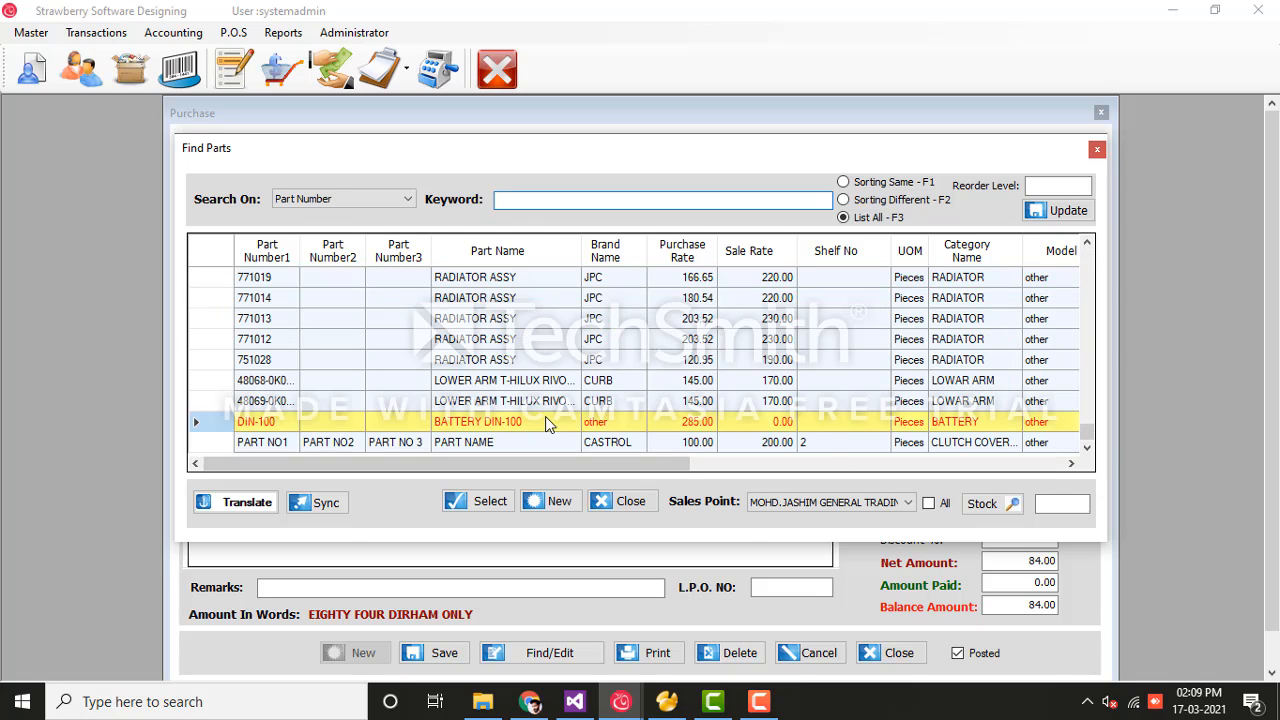
pyautogui.click(449, 652)
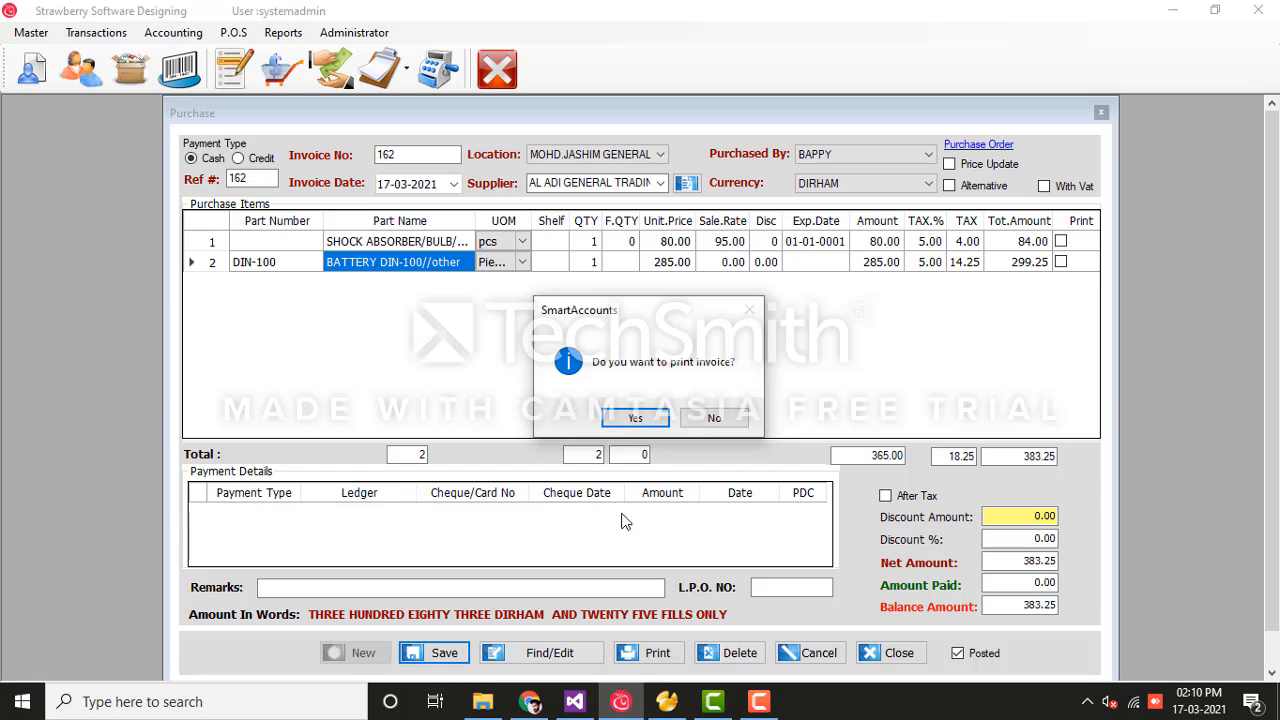
pyautogui.click(713, 418)
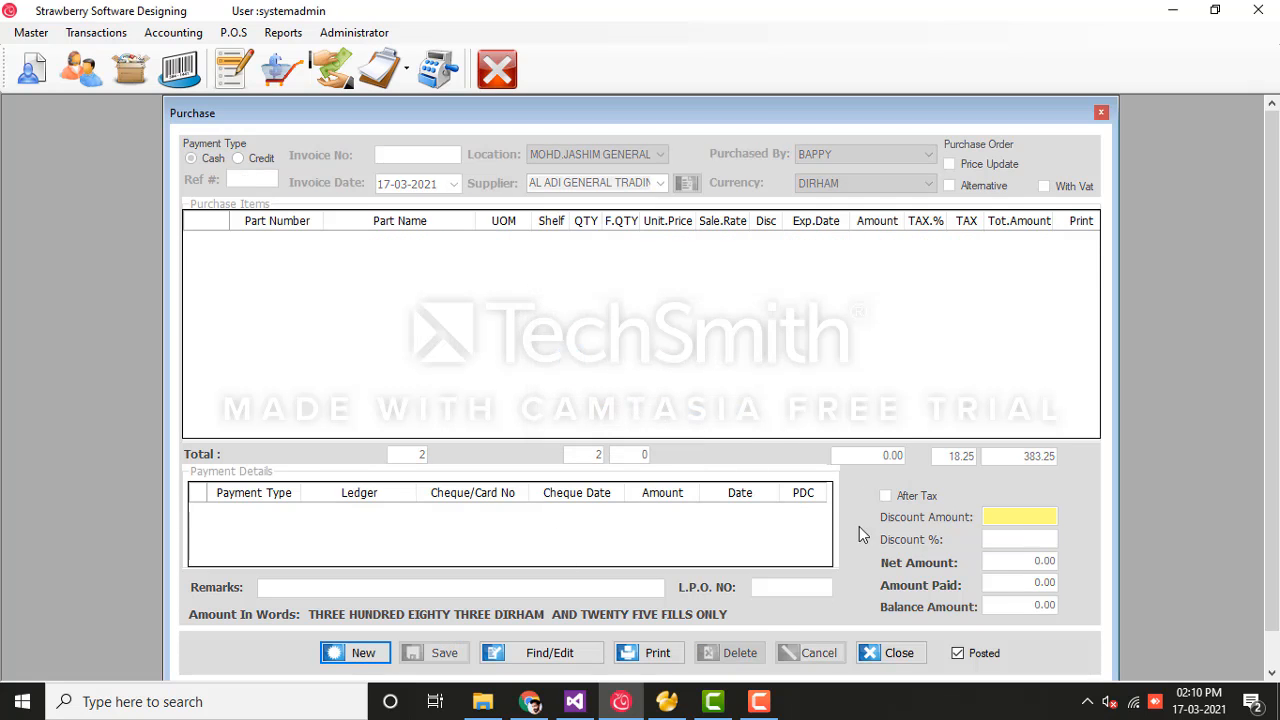
pyautogui.click(918, 656)
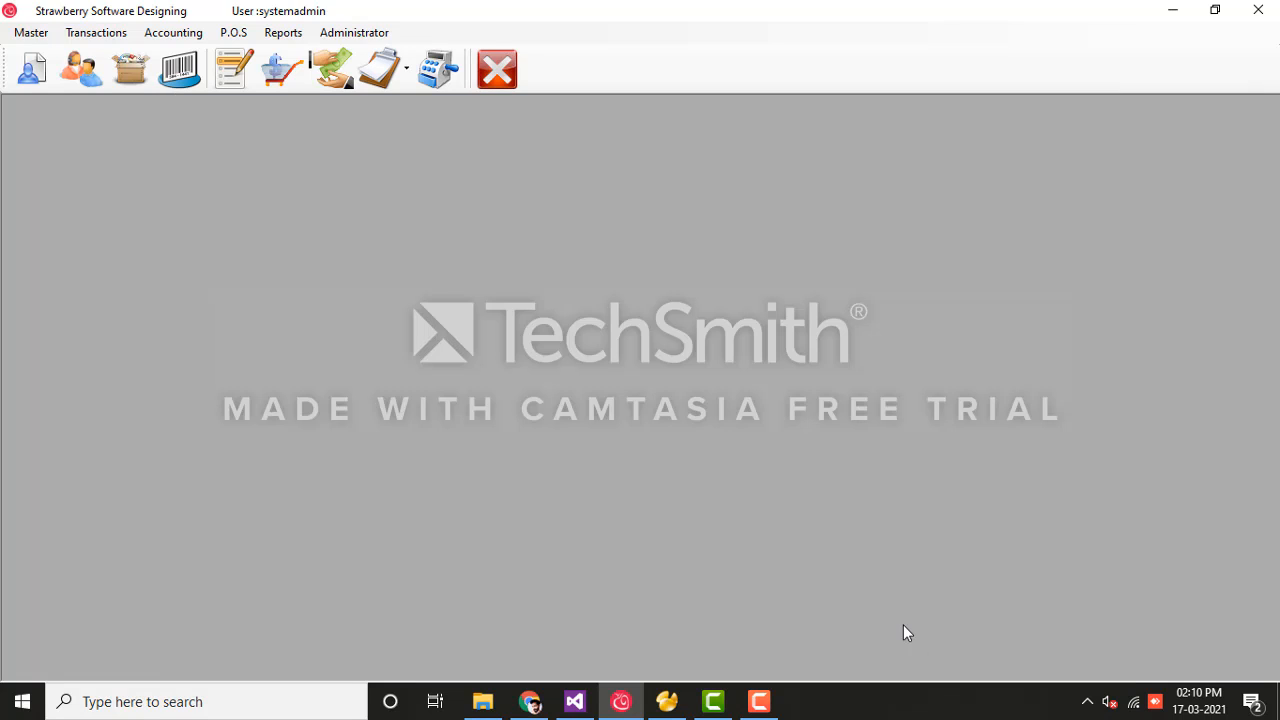
# Step: Start a new purchase return, number 4, from Transactions > Purchase Returns
pyautogui.click(96, 33)
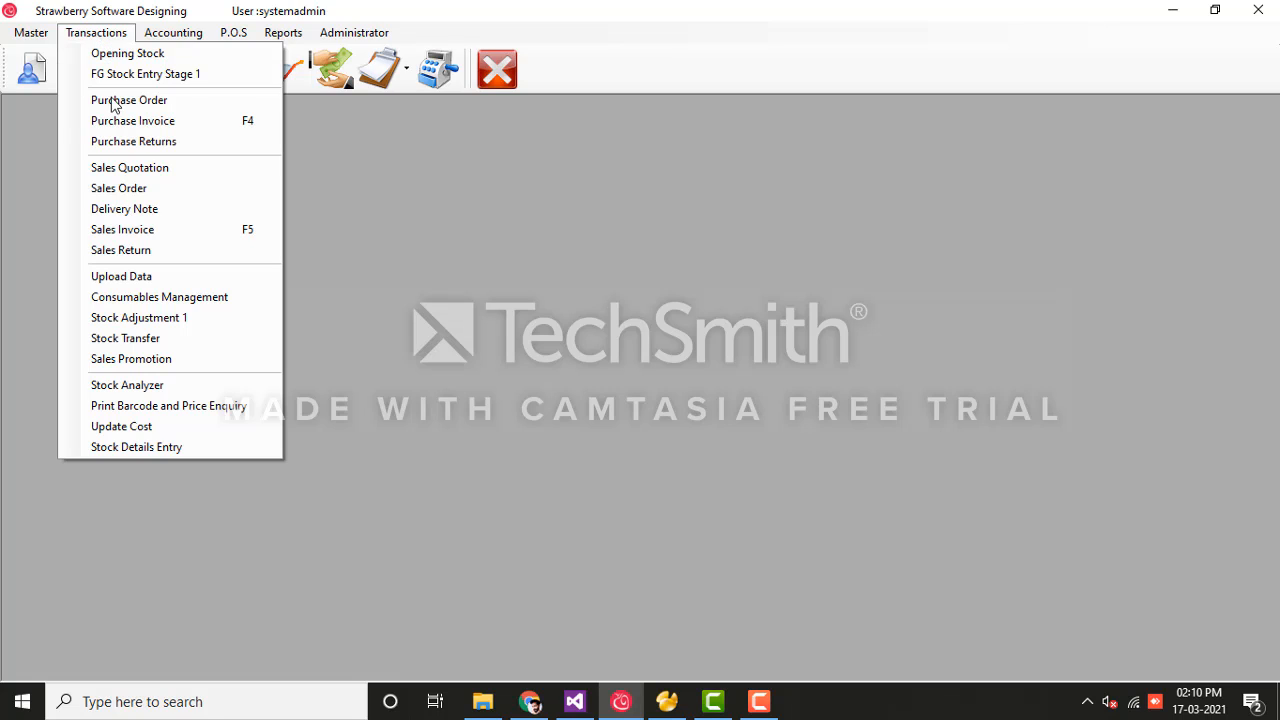
pyautogui.click(190, 143)
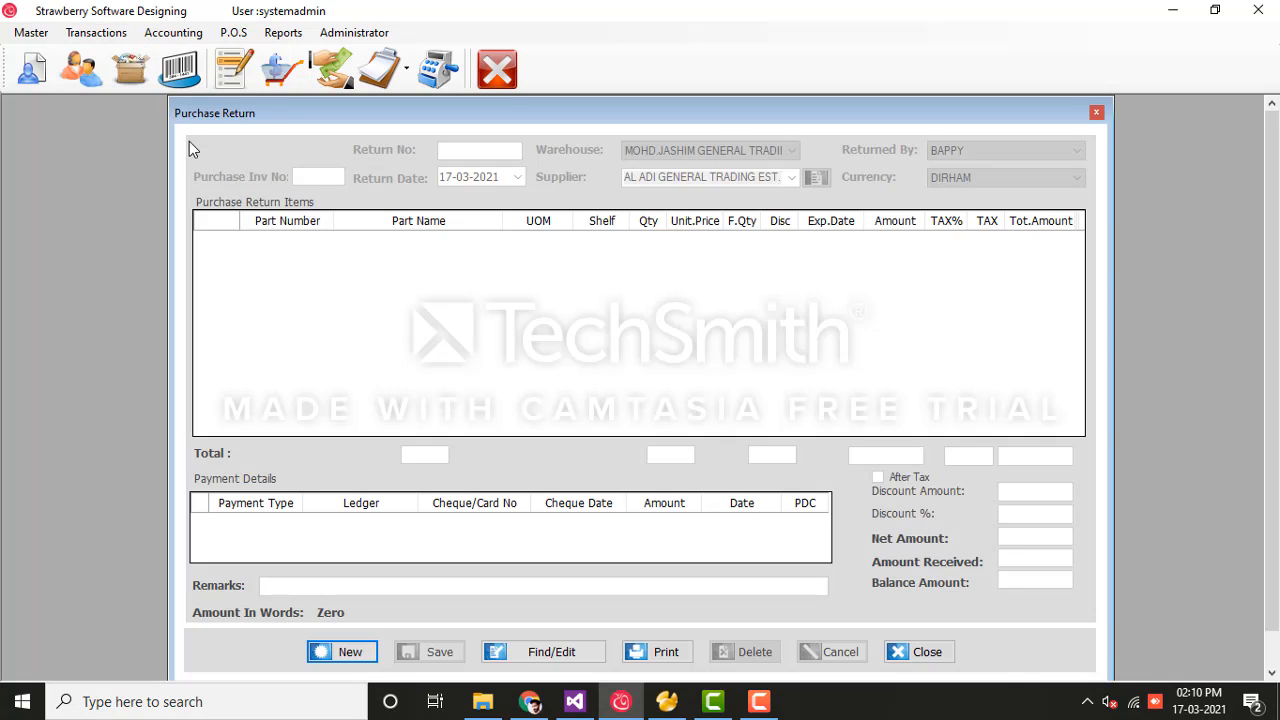
pyautogui.click(350, 652)
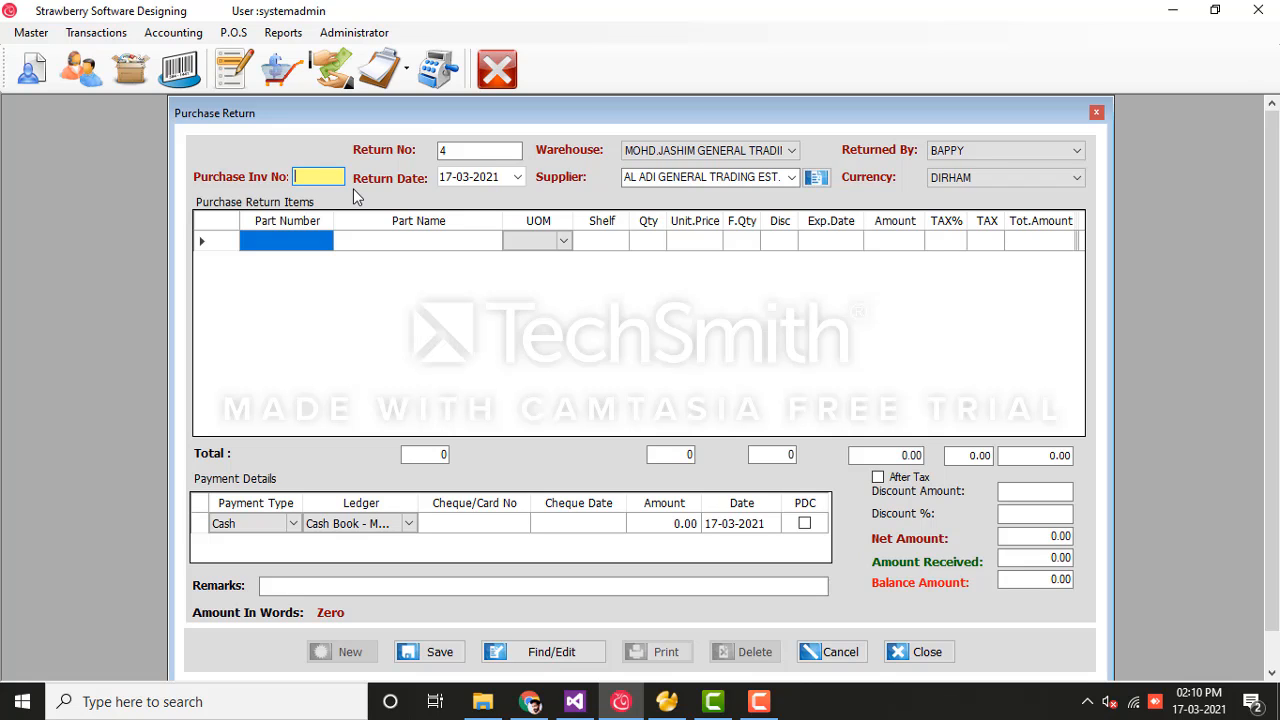
# Step: Link return 4 to purchase invoice 1, keeping supplier and date 17-03-2021, and open Find Parts
pyautogui.write('1')
pyautogui.press('Return')
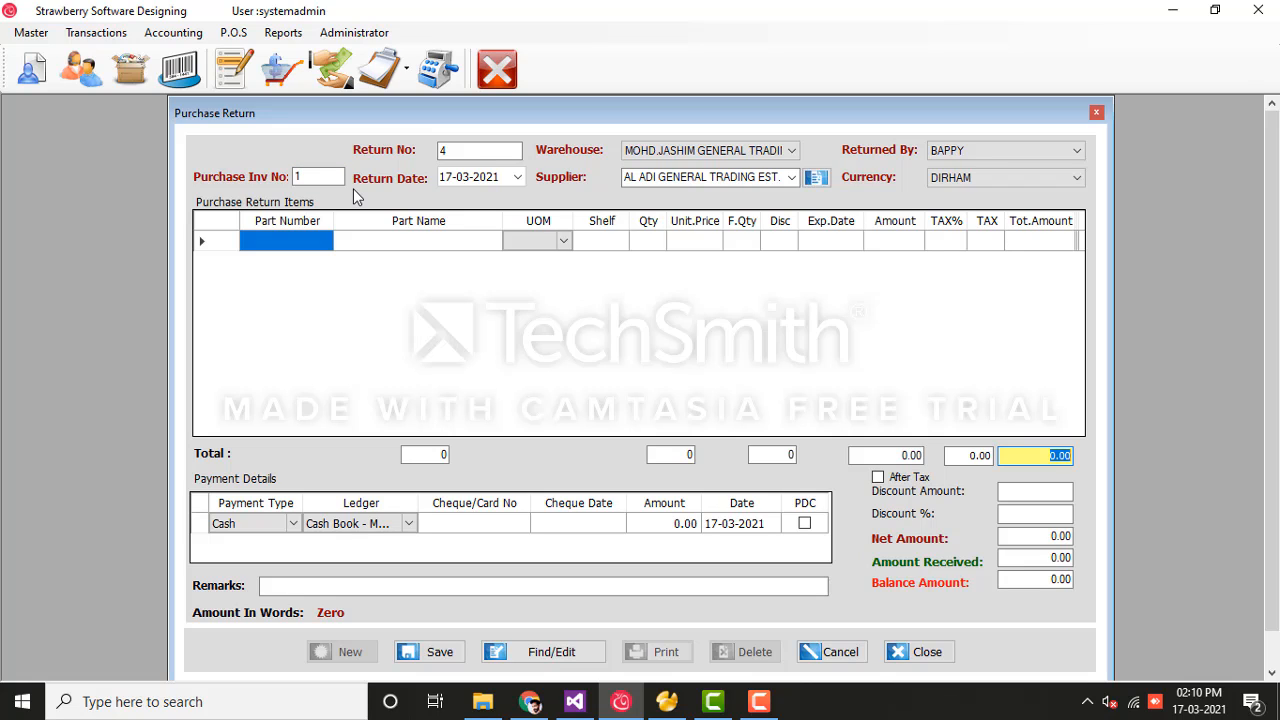
pyautogui.click(399, 243)
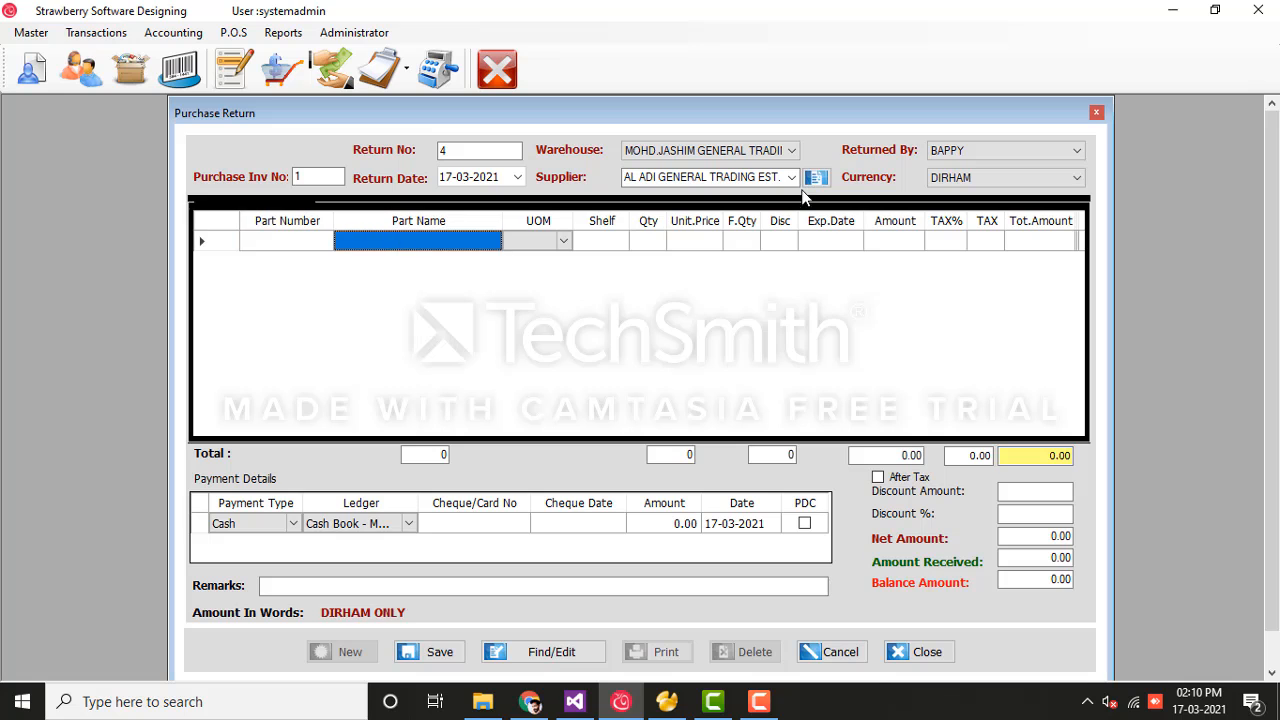
pyautogui.click(790, 178)
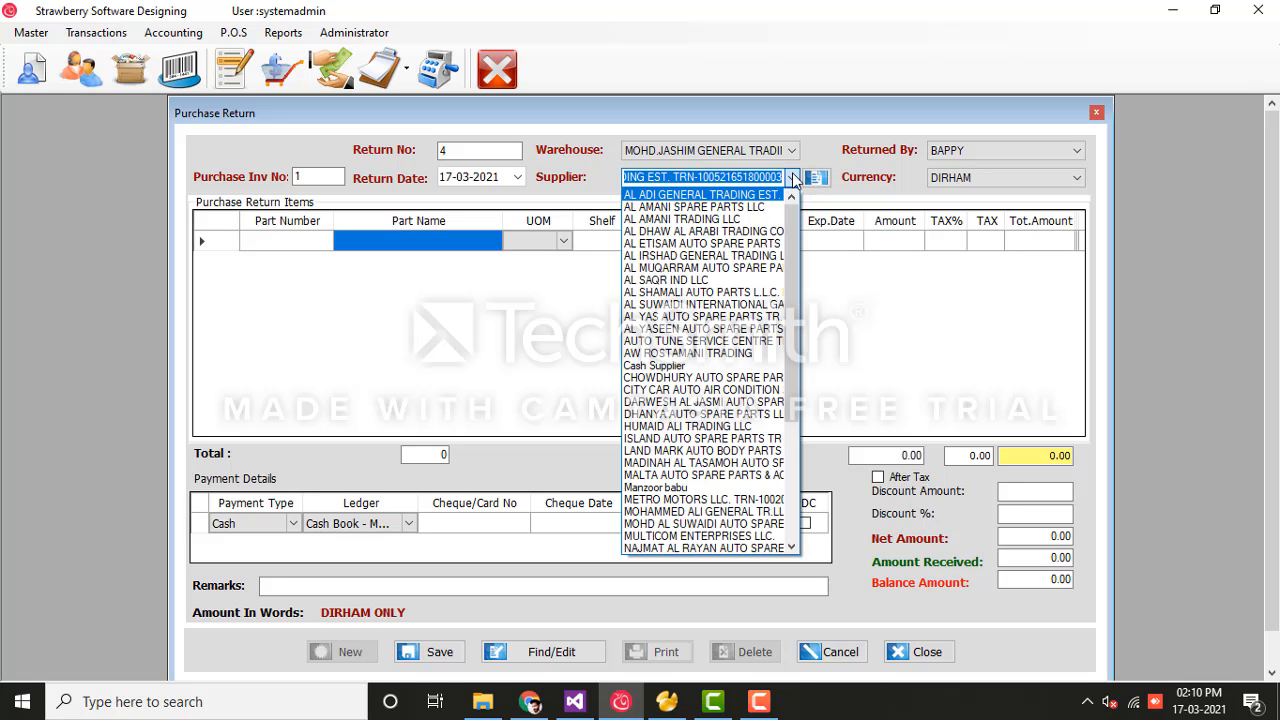
pyautogui.click(793, 178)
pyautogui.click(793, 178)
pyautogui.click(793, 178)
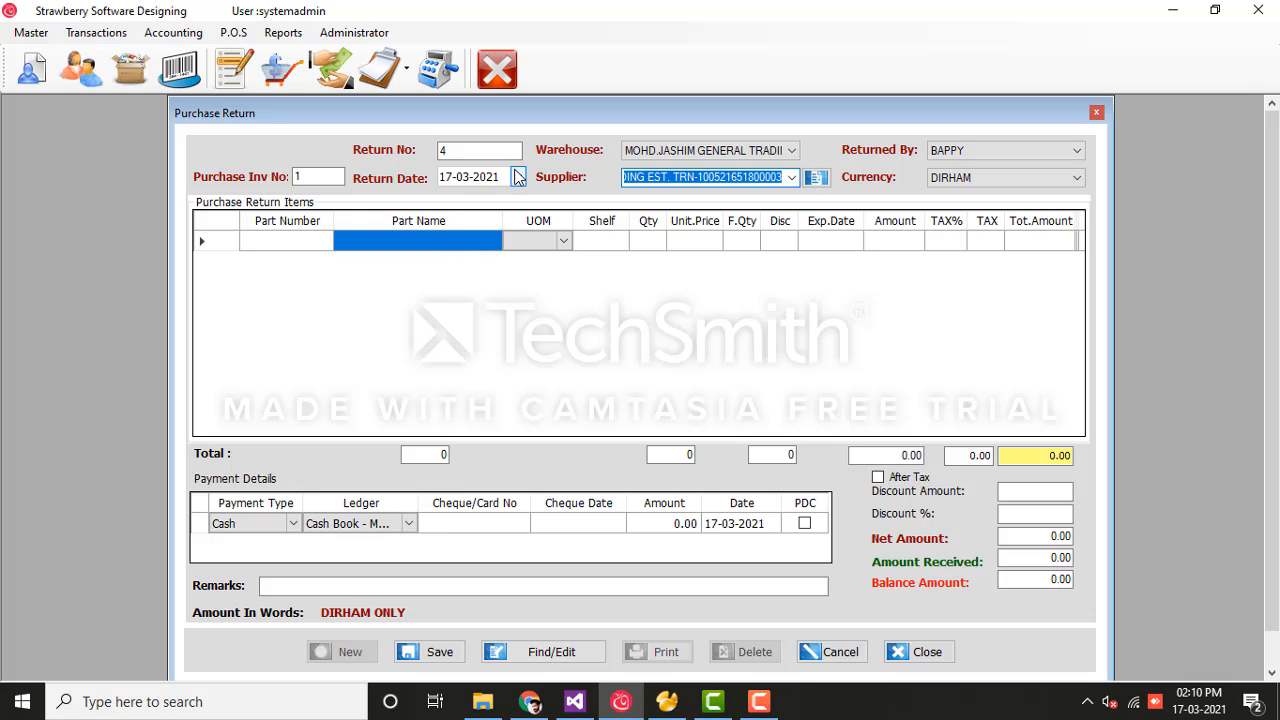
pyautogui.click(518, 177)
pyautogui.click(518, 177)
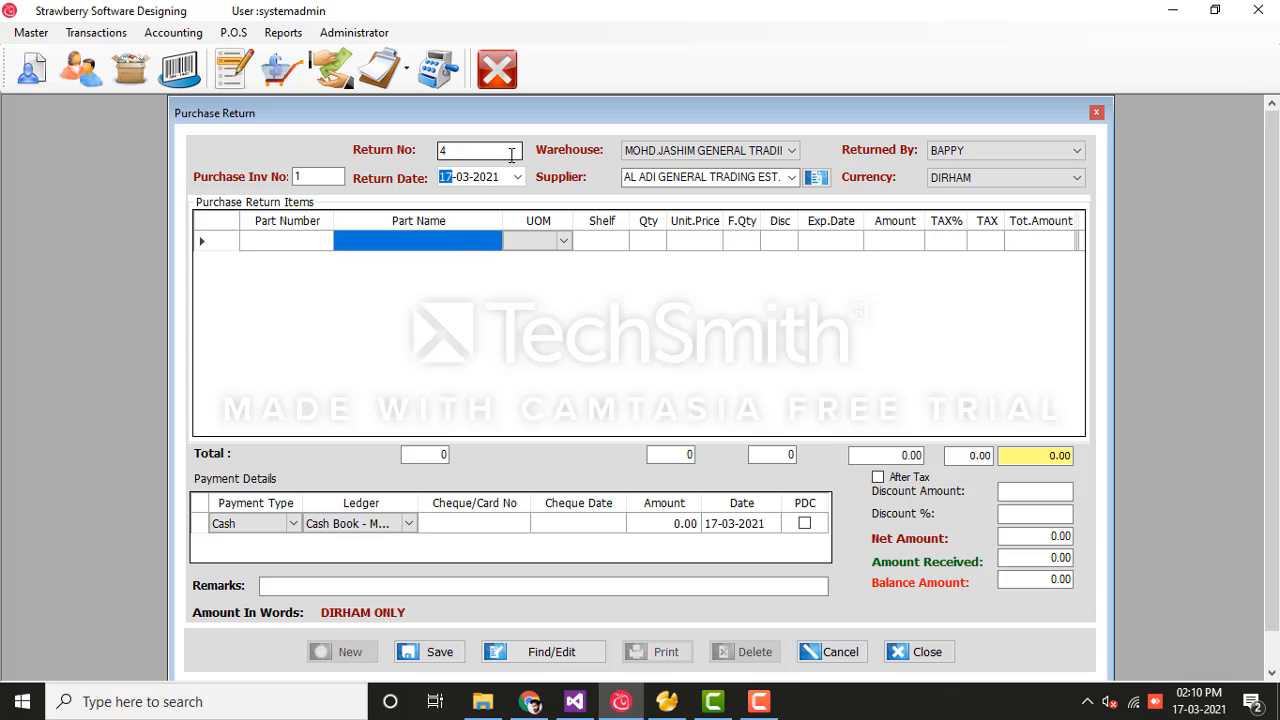
pyautogui.click(452, 249)
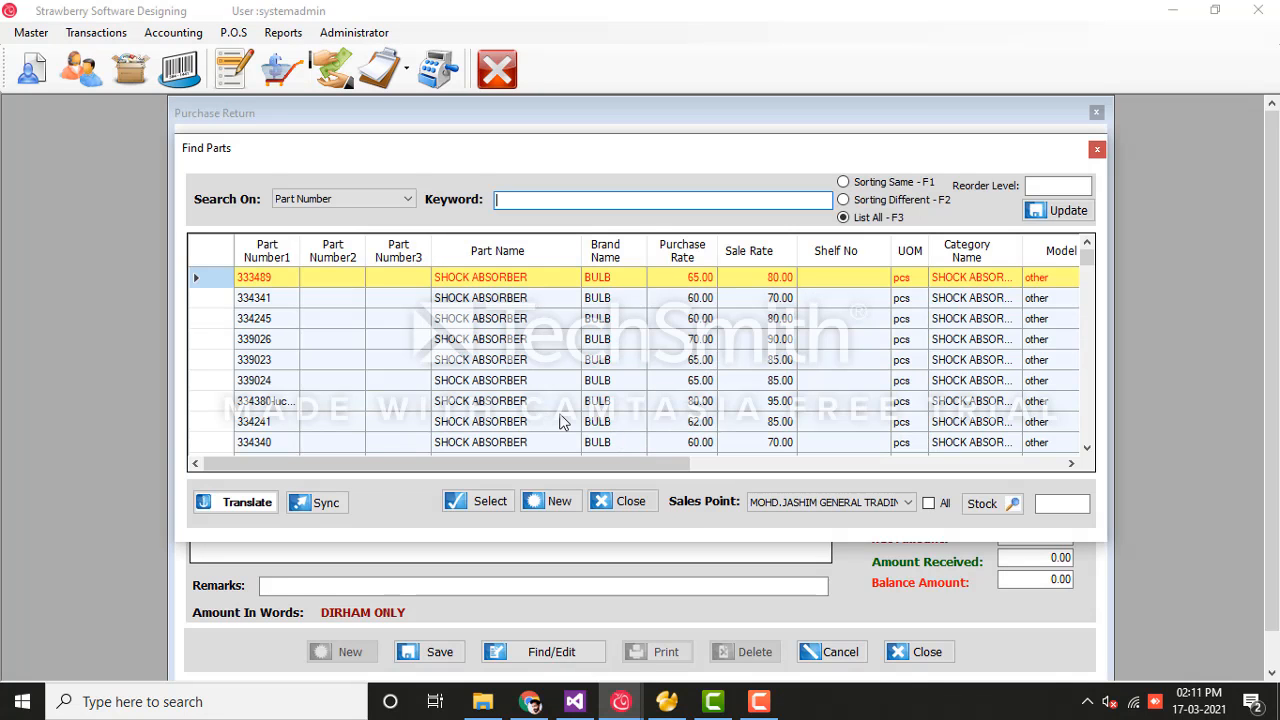
# Step: Add shock absorber 334241 to the return and save return 4 totalling 65.10
pyautogui.click(560, 421)
pyautogui.doubleClick(560, 421)
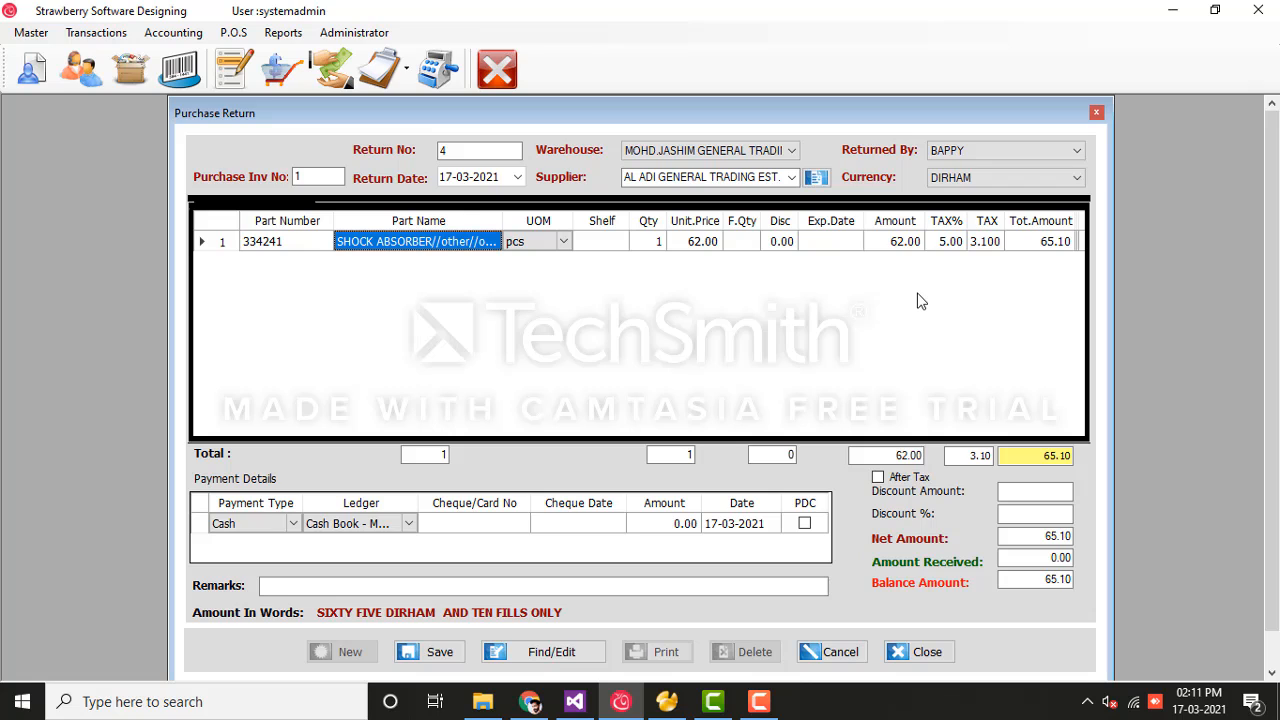
pyautogui.click(678, 536)
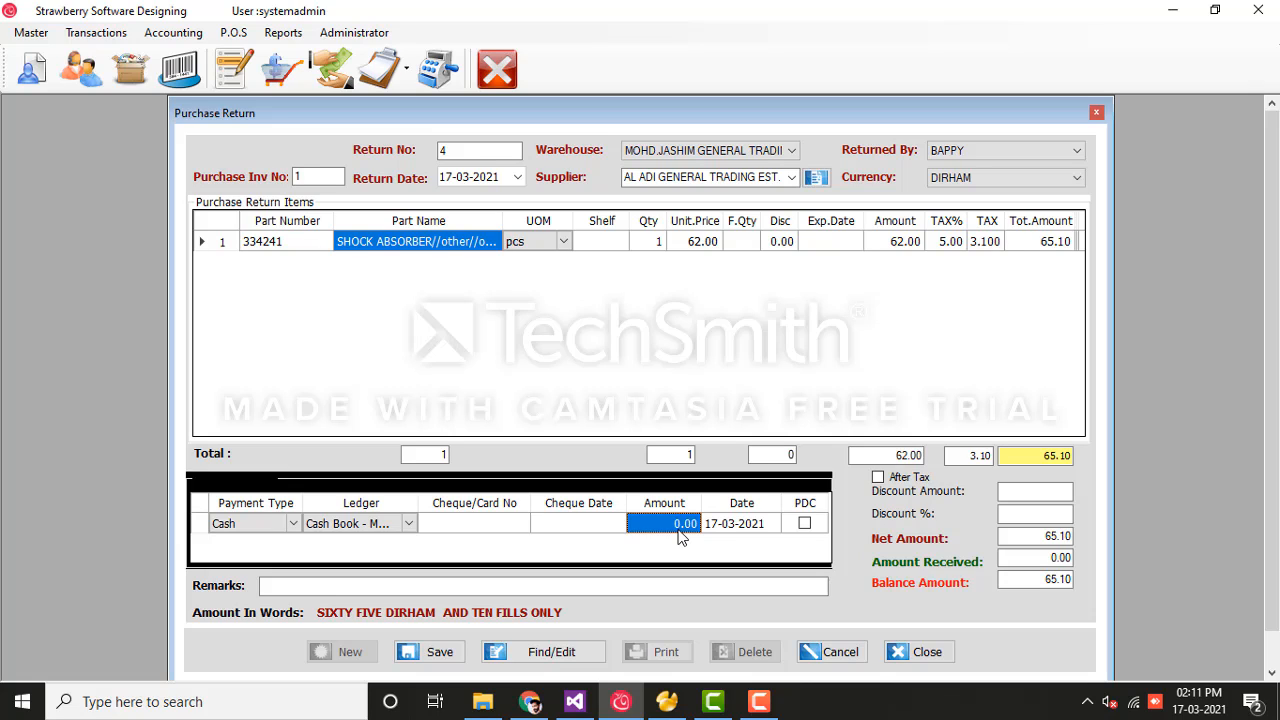
pyautogui.click(454, 656)
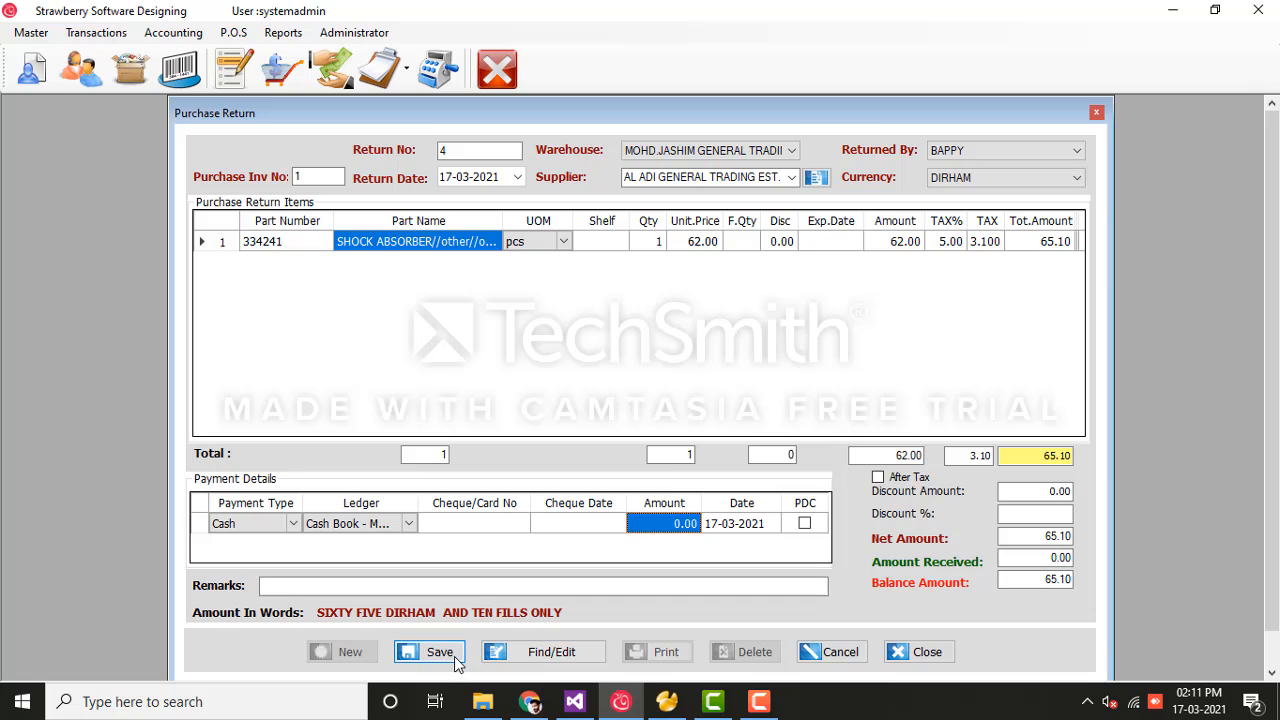
pyautogui.click(700, 420)
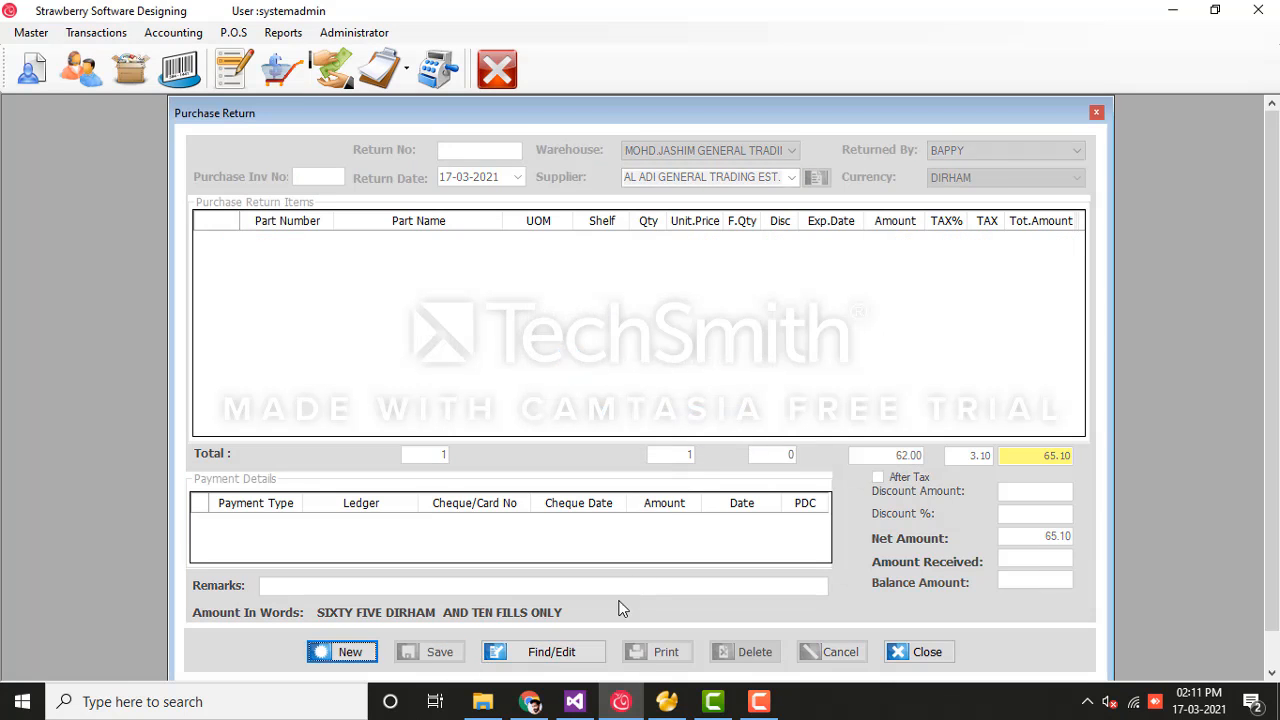
# Step: Reopen return 4 through Find/Edit to confirm it saved, then clear the form and close it
pyautogui.click(552, 652)
pyautogui.click(671, 221)
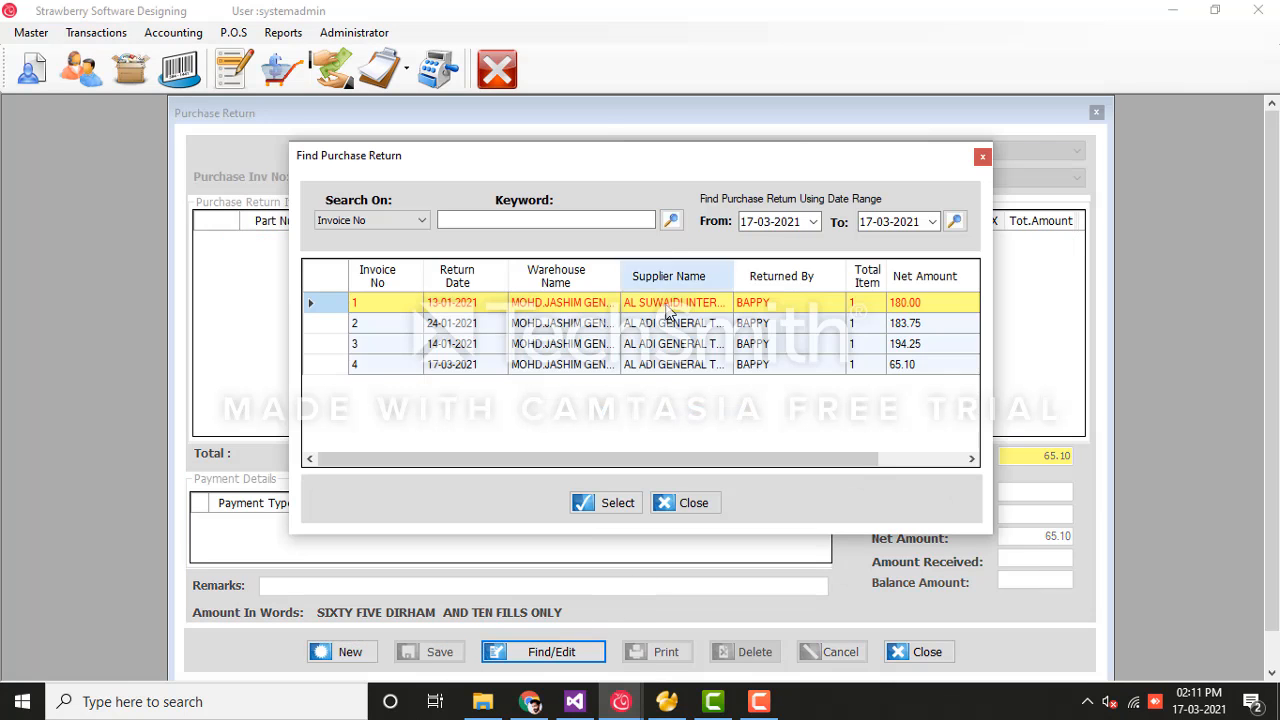
pyautogui.click(662, 365)
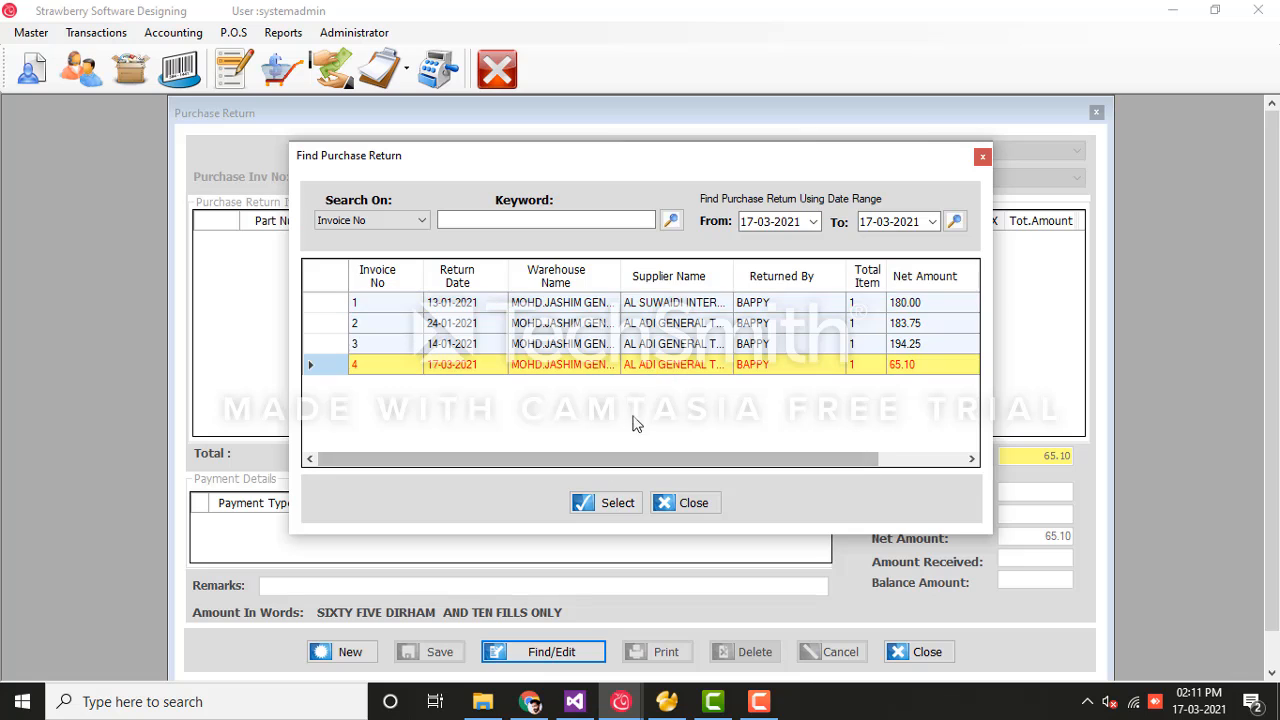
pyautogui.click(623, 497)
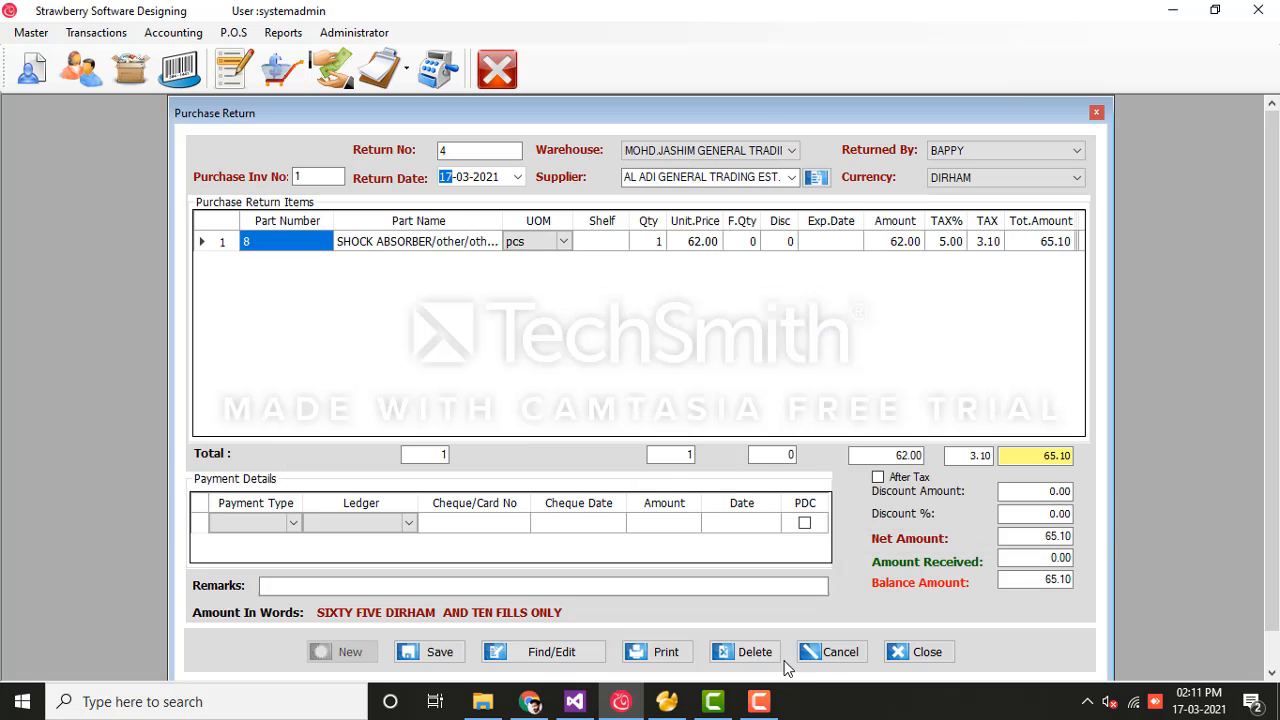
pyautogui.click(840, 652)
pyautogui.click(923, 655)
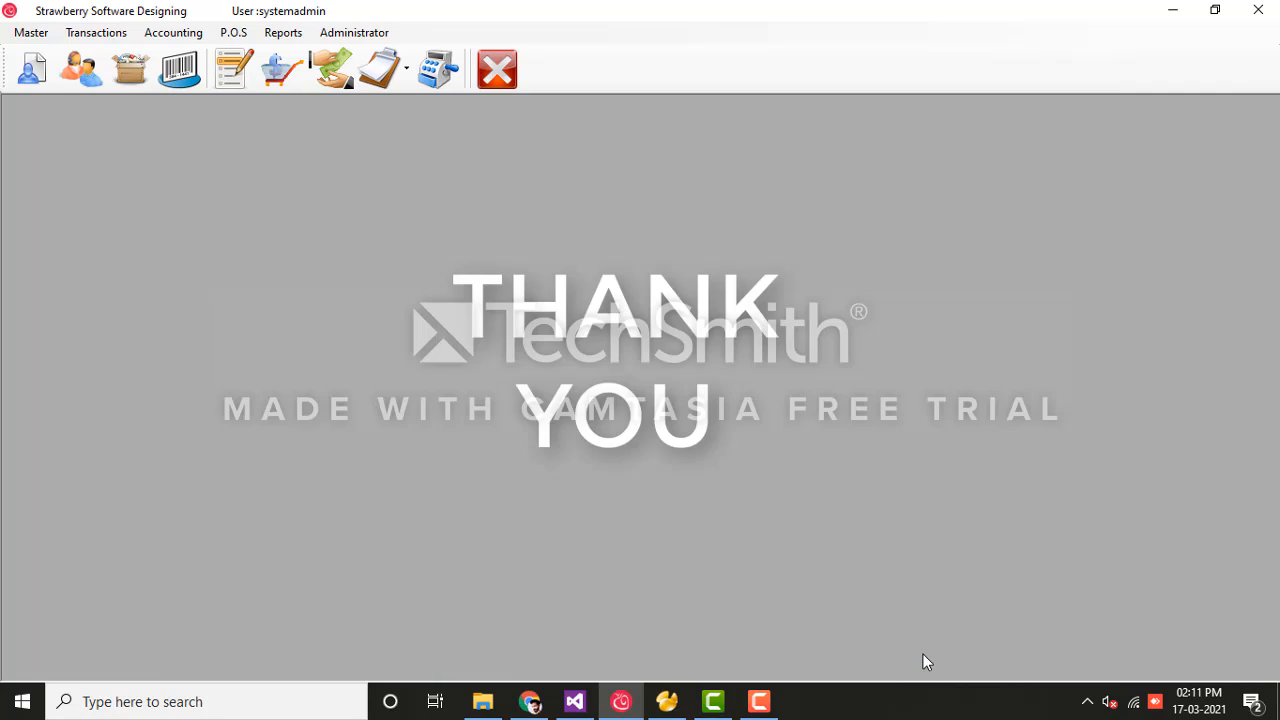